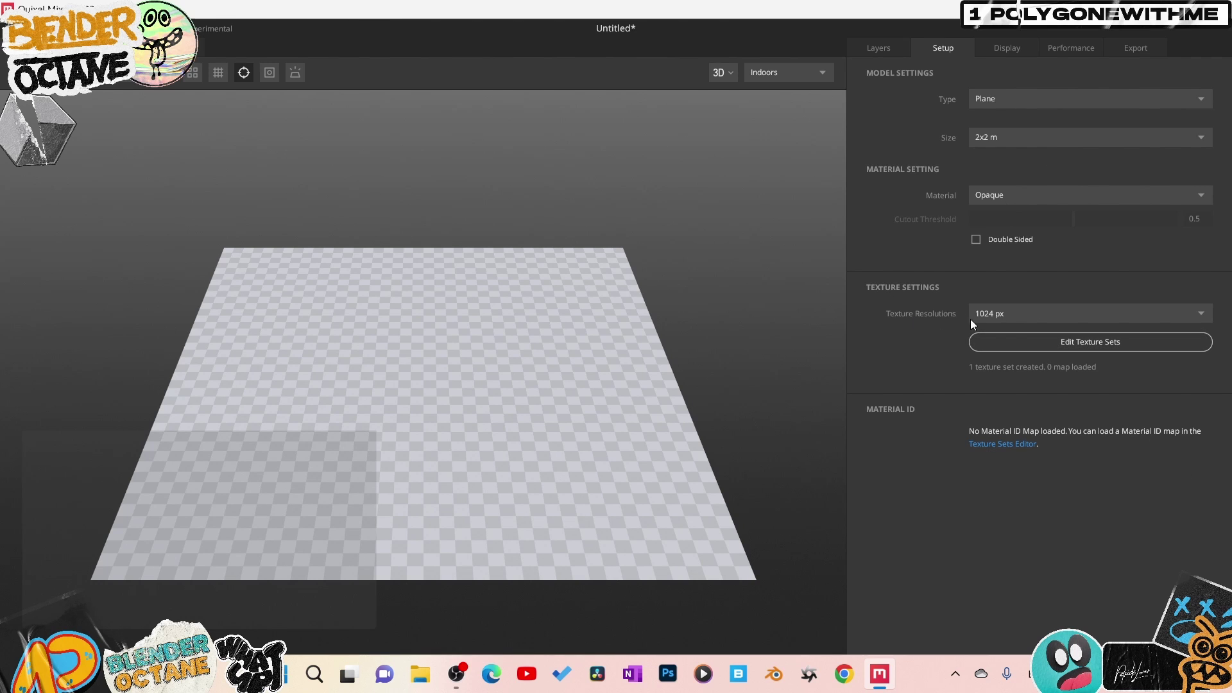
Set the texture resolution to 2048 px and confirm the texture set matches
click(1017, 319)
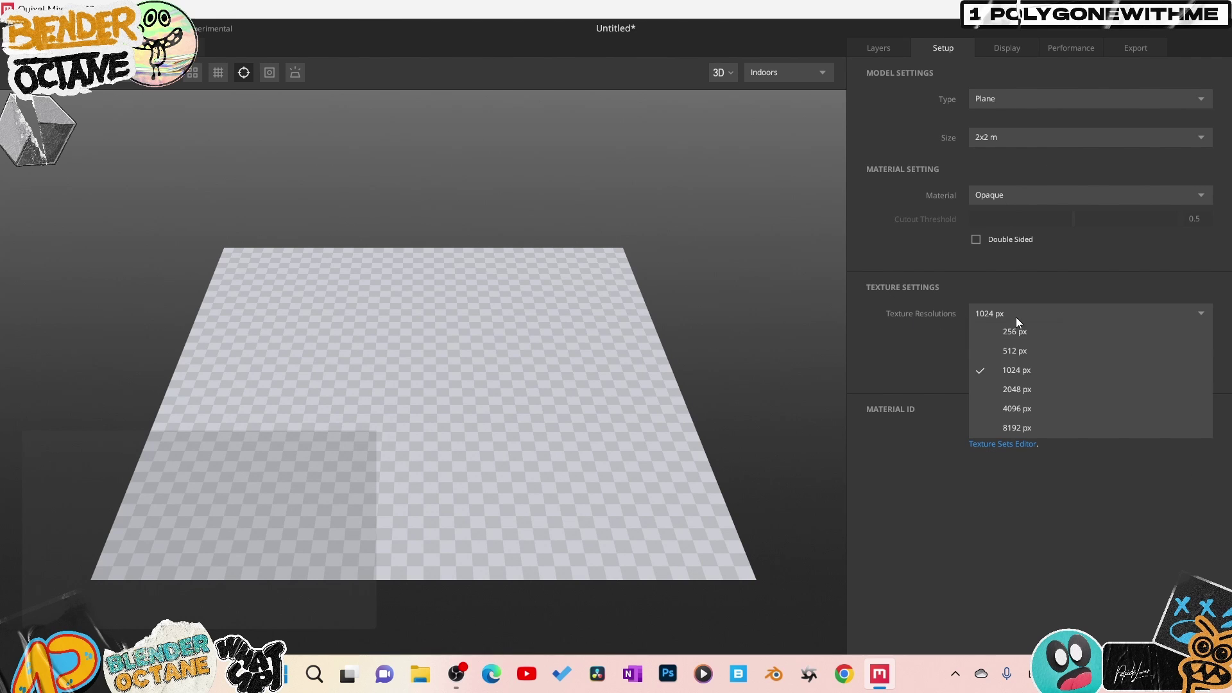
click(1004, 390)
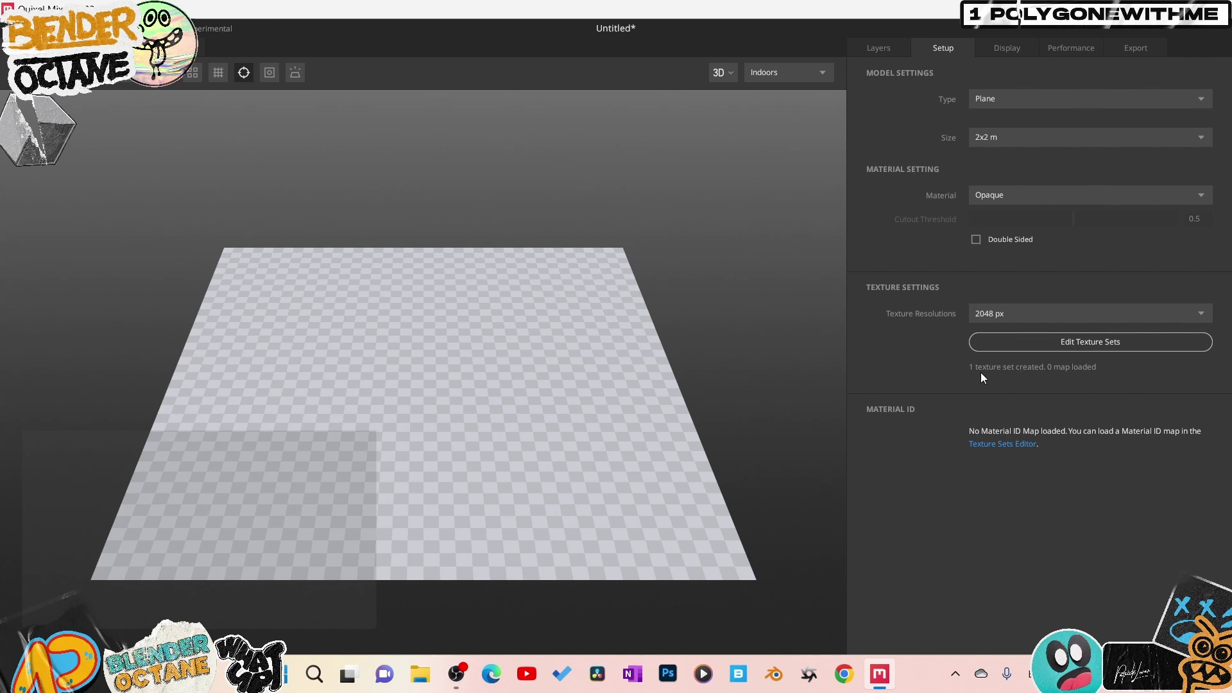
click(1023, 349)
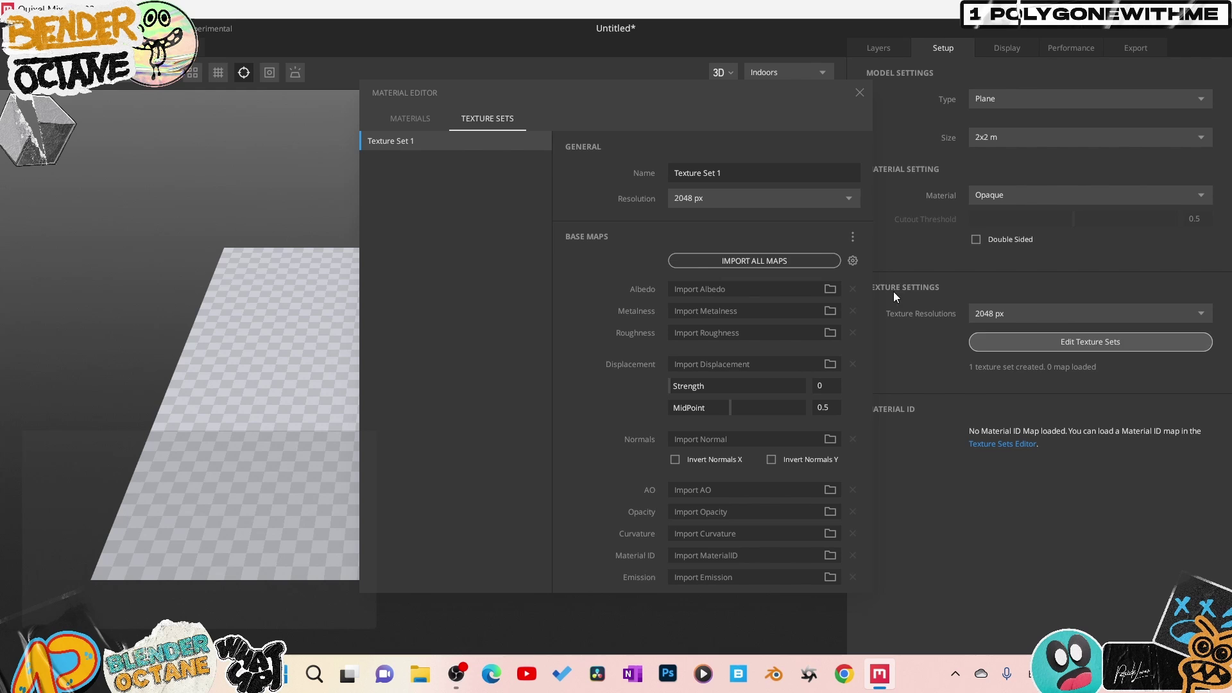
click(860, 93)
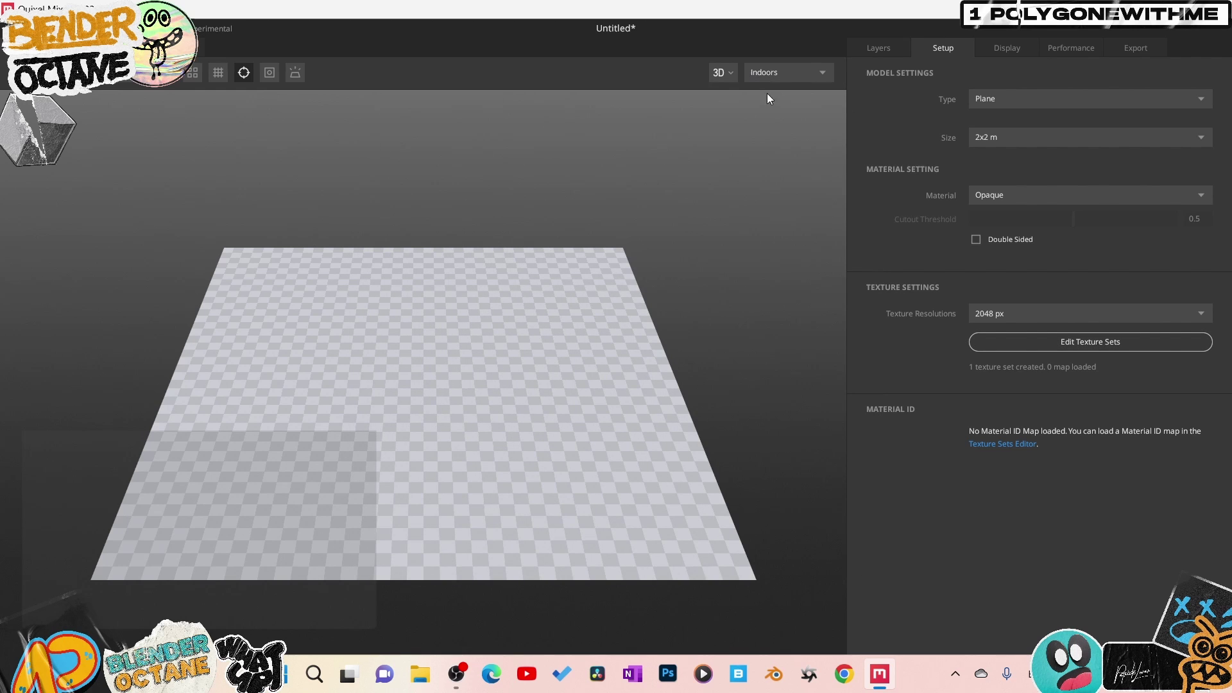
click(1142, 320)
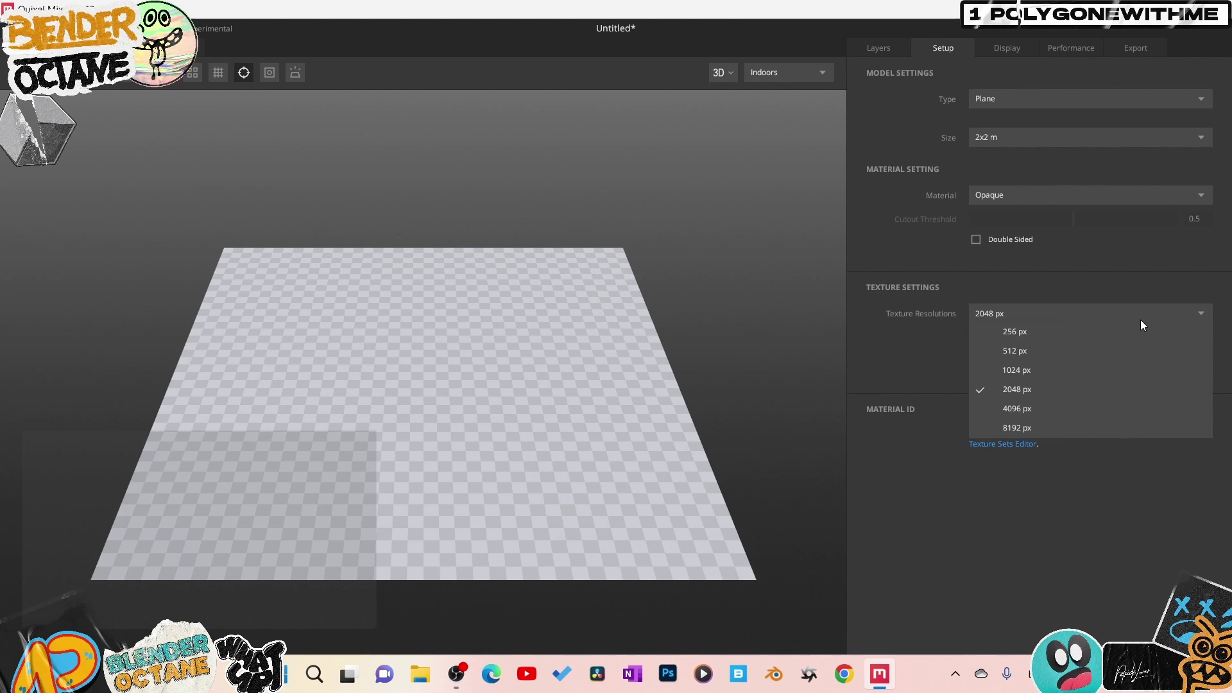
Add Neutral Asphalt from the local library as the first layer and inspect the plane
click(960, 541)
click(866, 50)
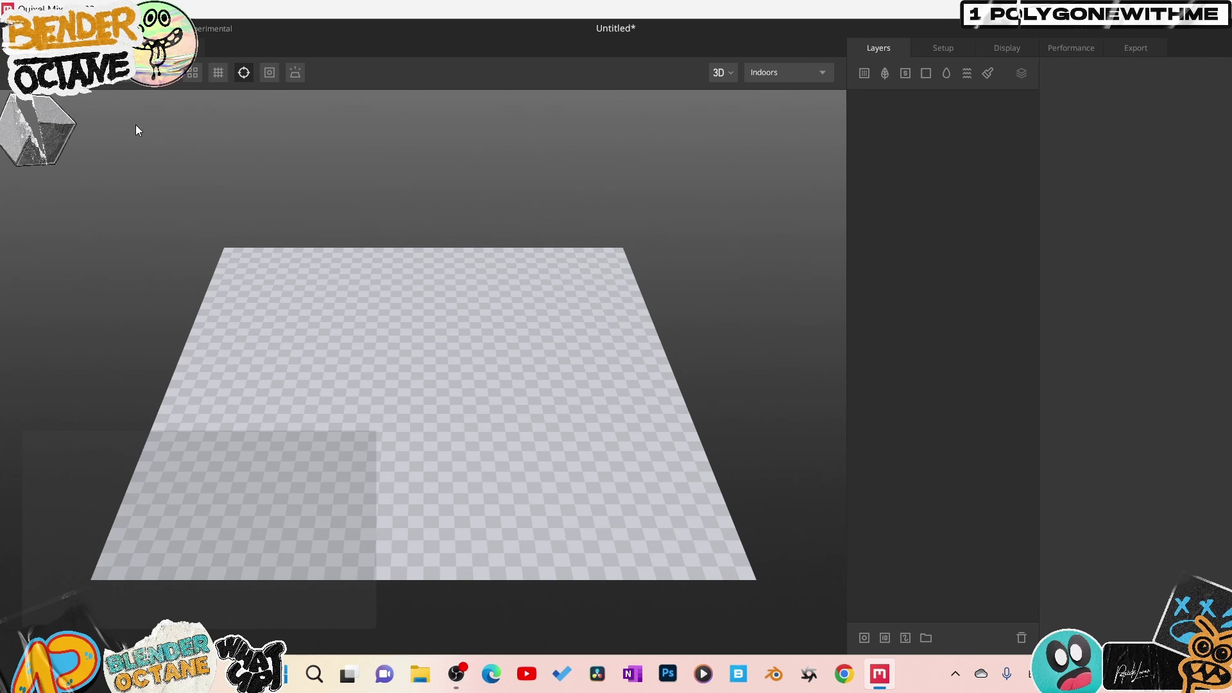
click(165, 72)
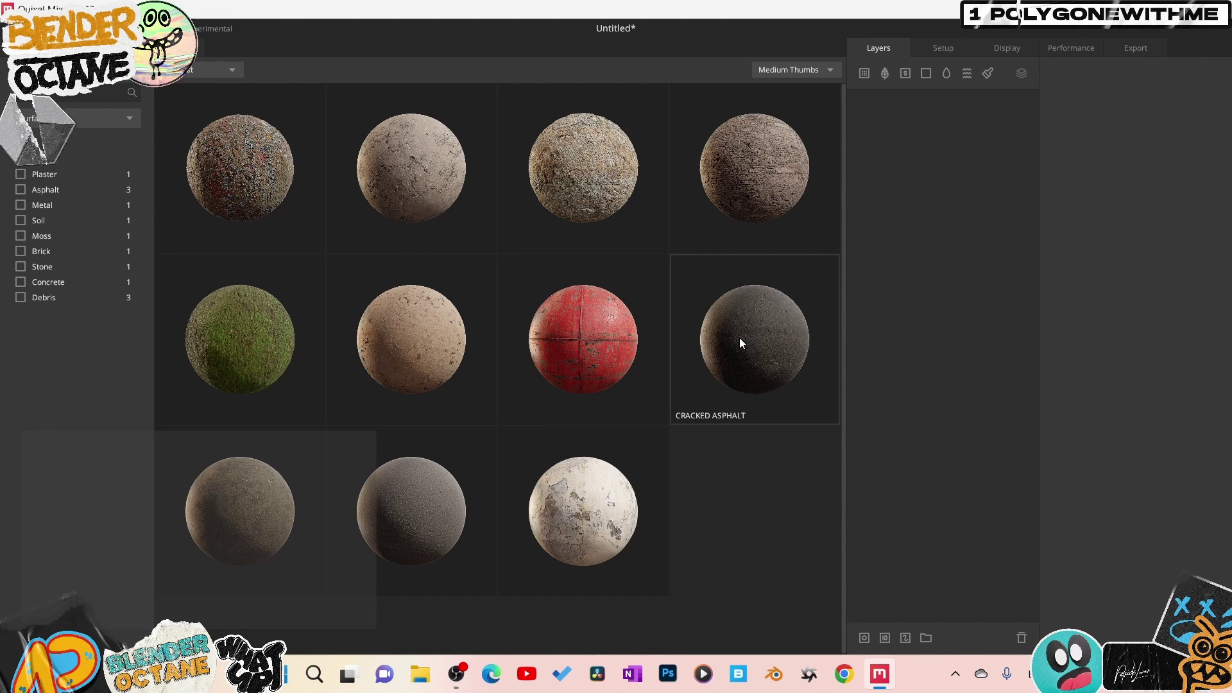
click(248, 508)
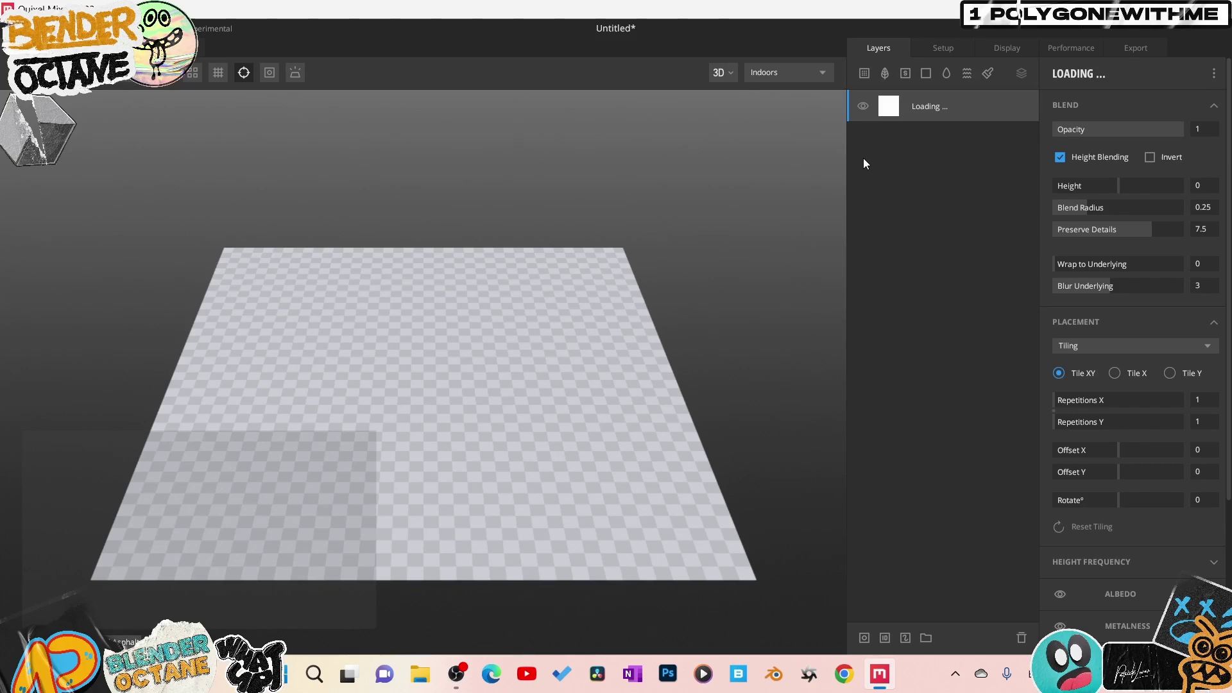
mouse_move(477, 387)
mouse_down()
mouse_move(360, 333)
mouse_move(500, 329)
mouse_move(456, 472)
mouse_move(428, 421)
mouse_move(486, 408)
mouse_up()
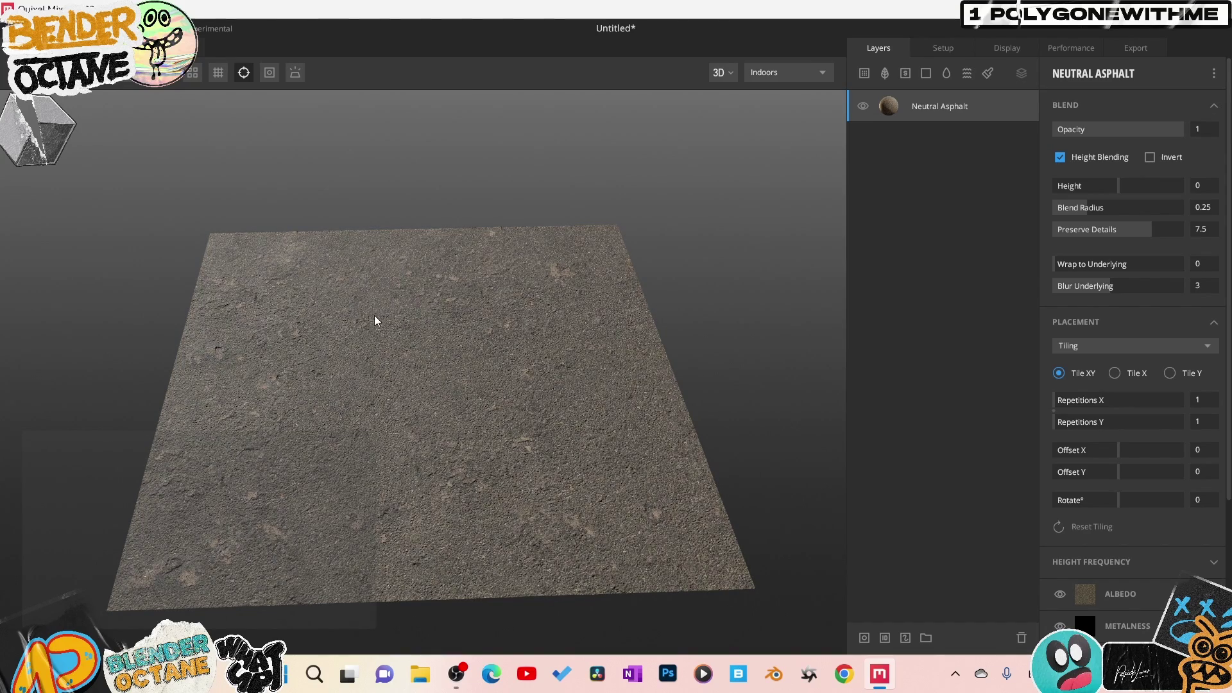
mouse_move(376, 436)
mouse_down()
mouse_move(379, 360)
mouse_move(376, 414)
mouse_up()
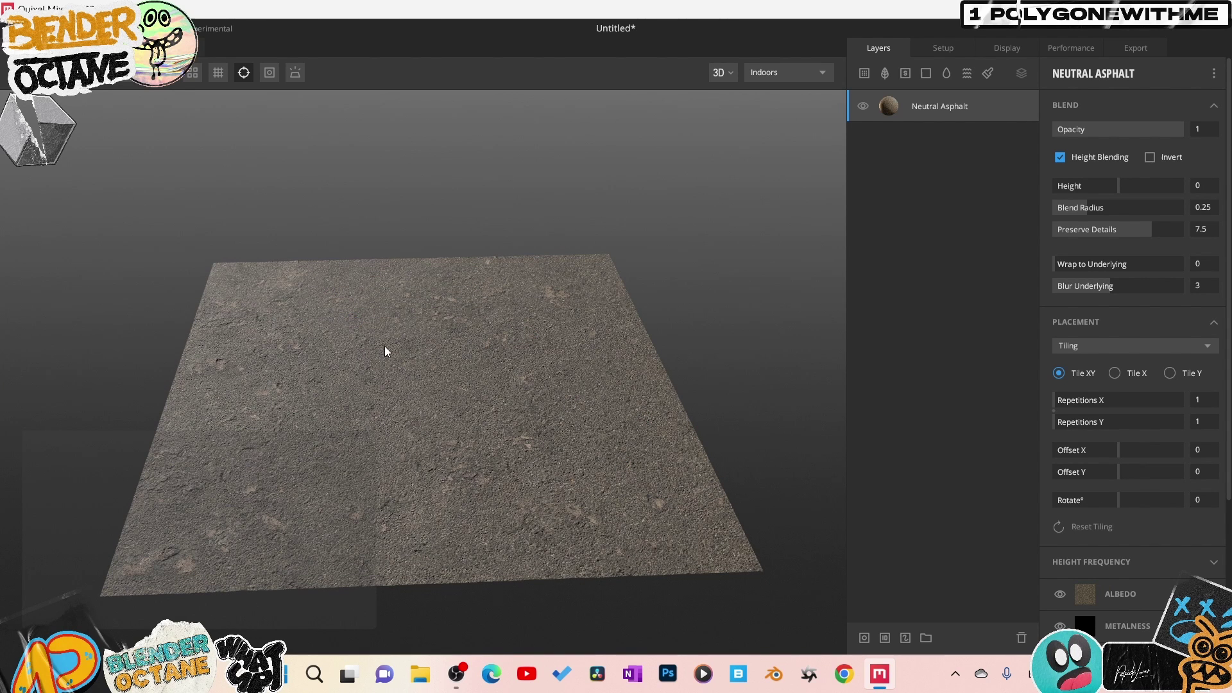
Add Damaged Concrete Floor from the local library as a layer above Neutral Asphalt
click(38, 72)
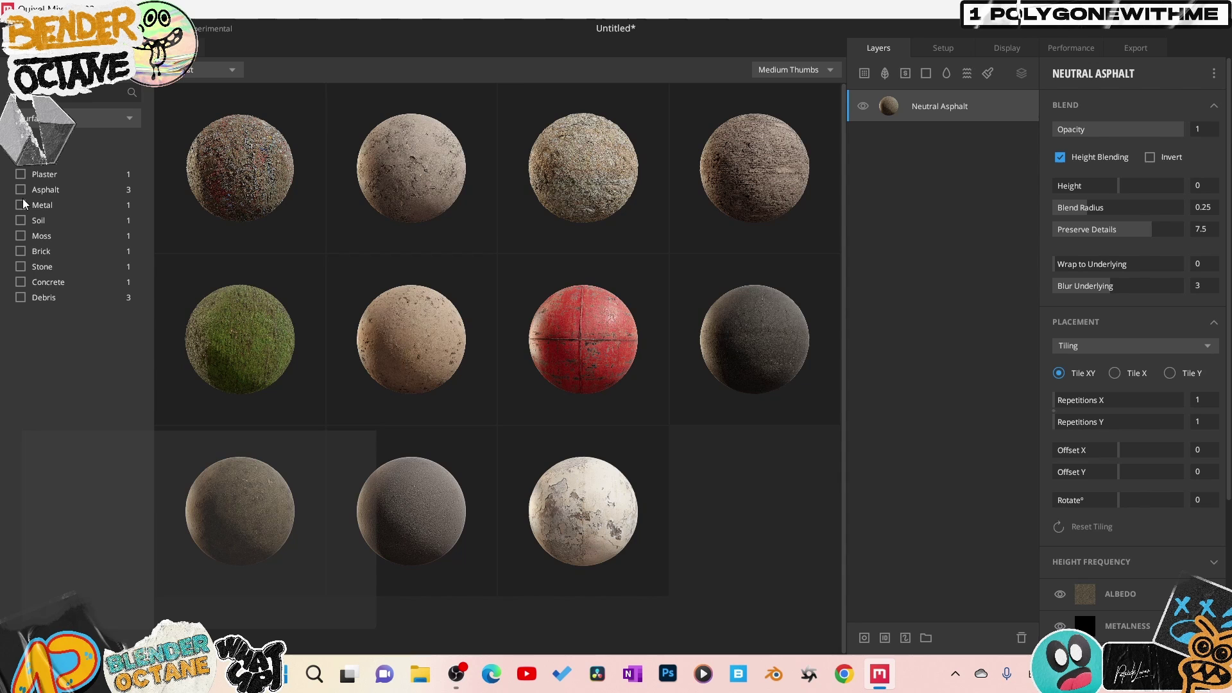
click(395, 172)
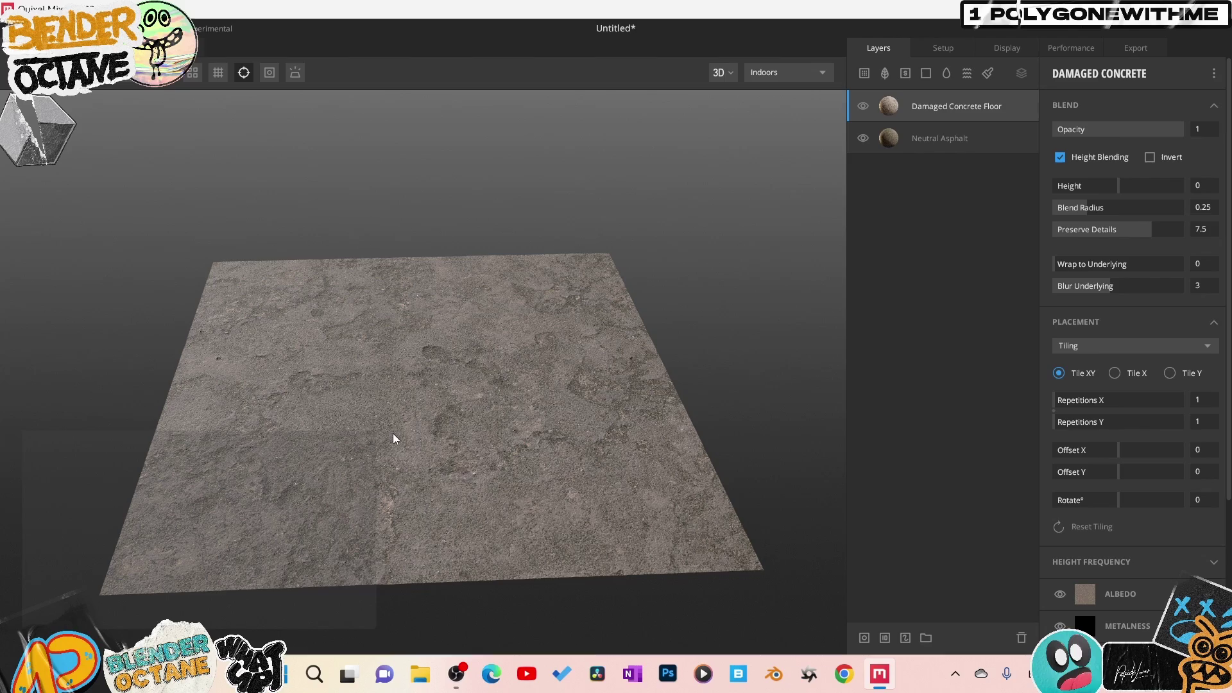
mouse_move(498, 405)
mouse_down()
mouse_move(373, 401)
mouse_move(467, 374)
mouse_move(509, 448)
mouse_move(495, 368)
mouse_move(473, 423)
mouse_move(448, 432)
mouse_move(446, 377)
mouse_move(392, 357)
mouse_move(451, 399)
mouse_move(450, 424)
mouse_move(347, 411)
mouse_move(569, 434)
mouse_move(352, 399)
mouse_move(322, 415)
mouse_move(362, 454)
mouse_move(552, 391)
mouse_move(544, 385)
mouse_move(632, 434)
mouse_up()
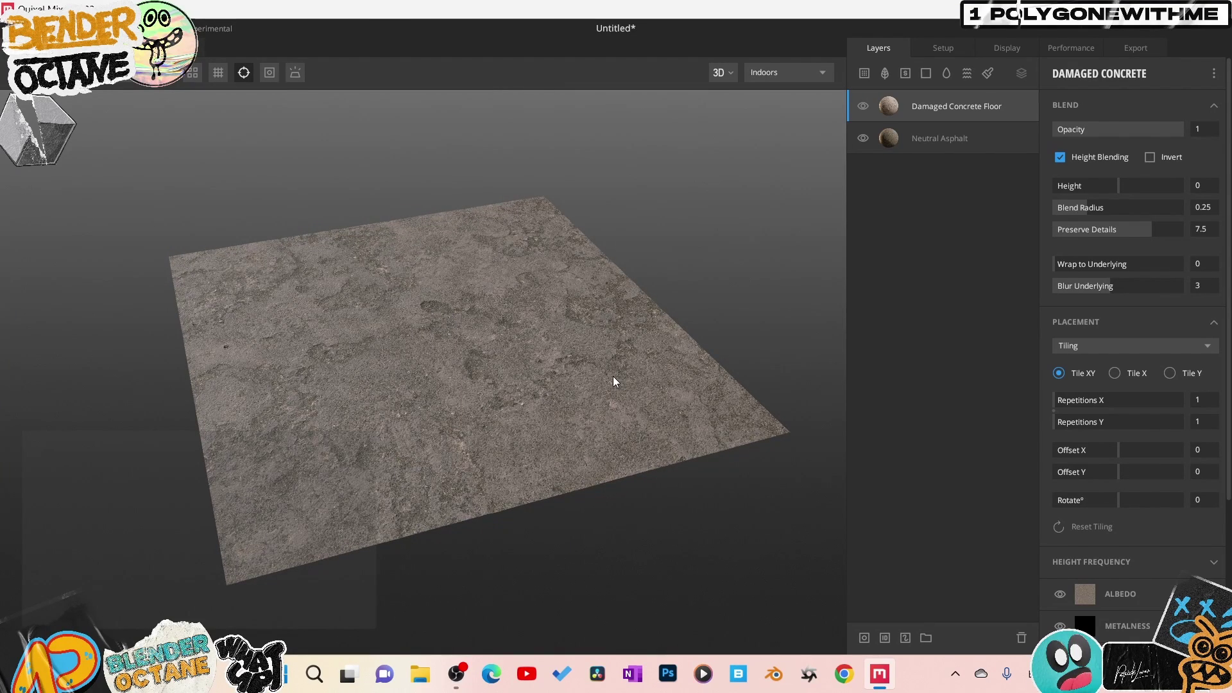
Raise the concrete's blend height to about 1.1 and reduce blend radius to 0.16
scroll(613, 377, up, 2)
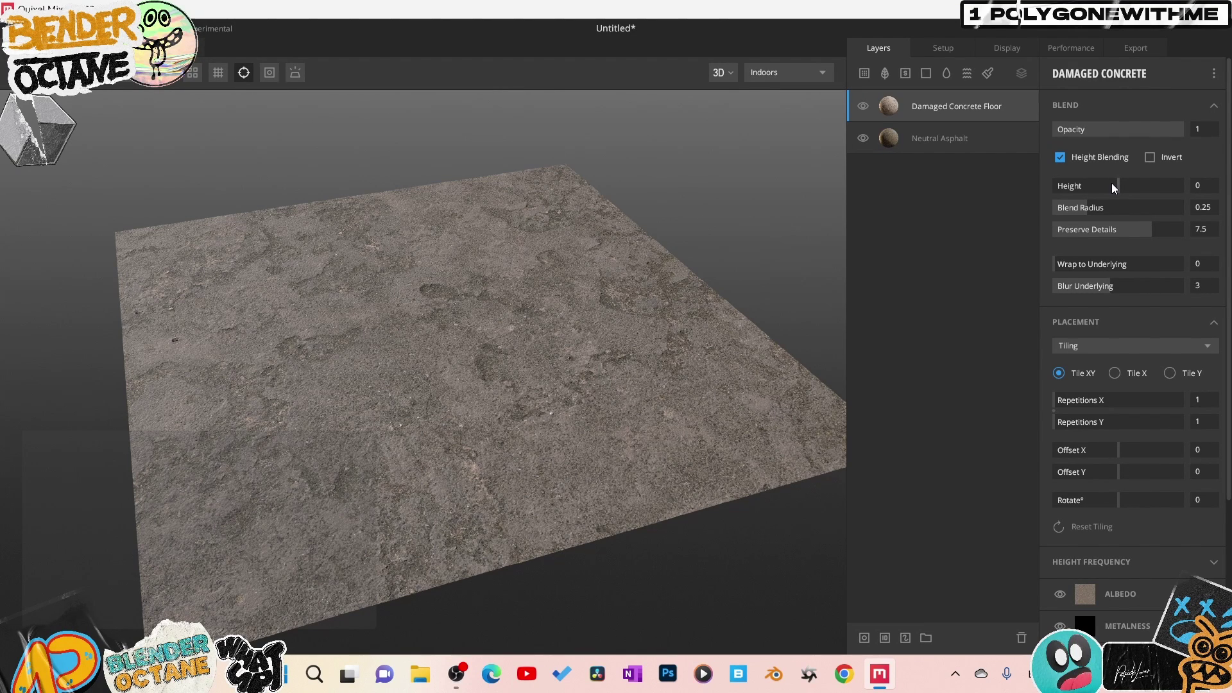
mouse_move(1119, 188)
mouse_down()
mouse_move(1106, 186)
mouse_move(1123, 187)
mouse_up()
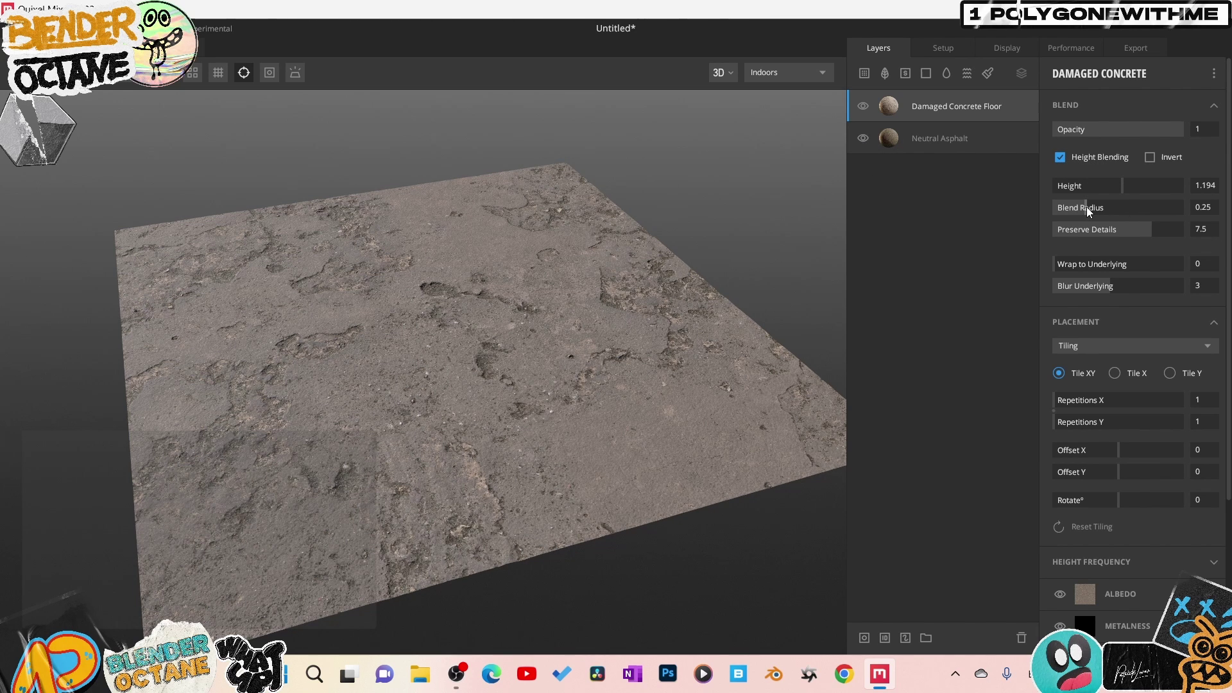
mouse_move(1087, 206)
mouse_down()
mouse_move(1130, 205)
mouse_move(1021, 206)
mouse_move(1117, 207)
mouse_move(1039, 210)
mouse_move(1095, 211)
mouse_move(1079, 211)
mouse_up()
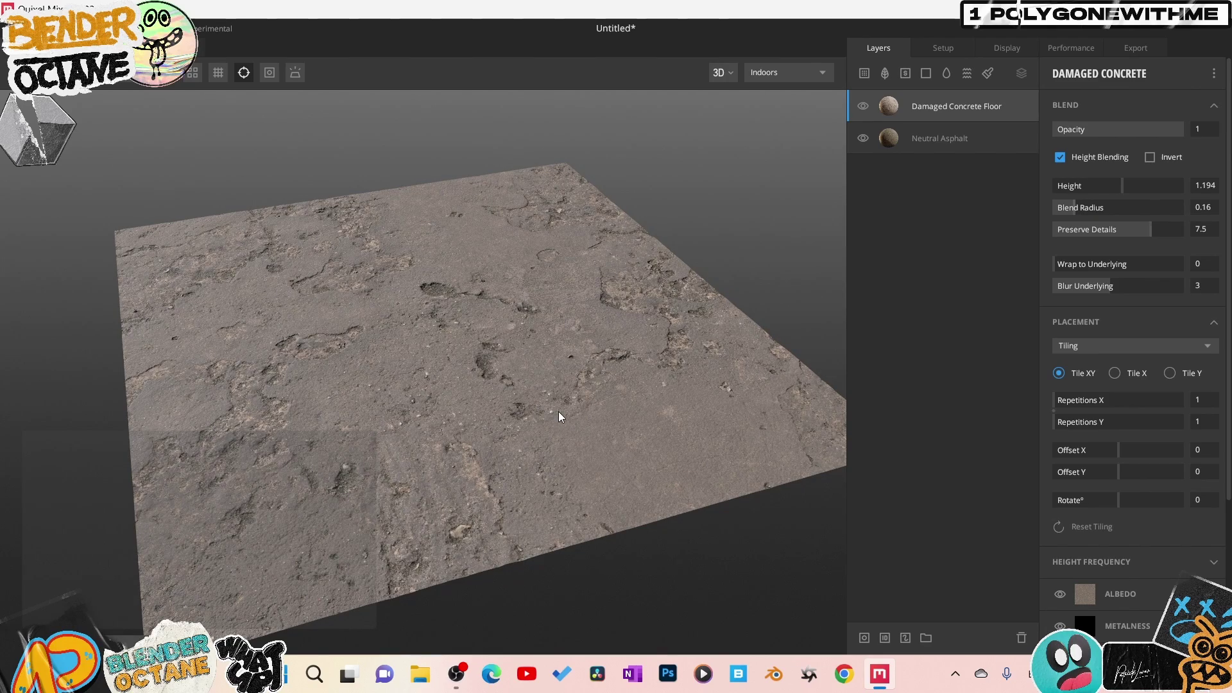
Set the concrete's Wrap to Underlying to 0.1 and ease its height to 1.095
scroll(559, 410, up, 5)
scroll(610, 360, up, 4)
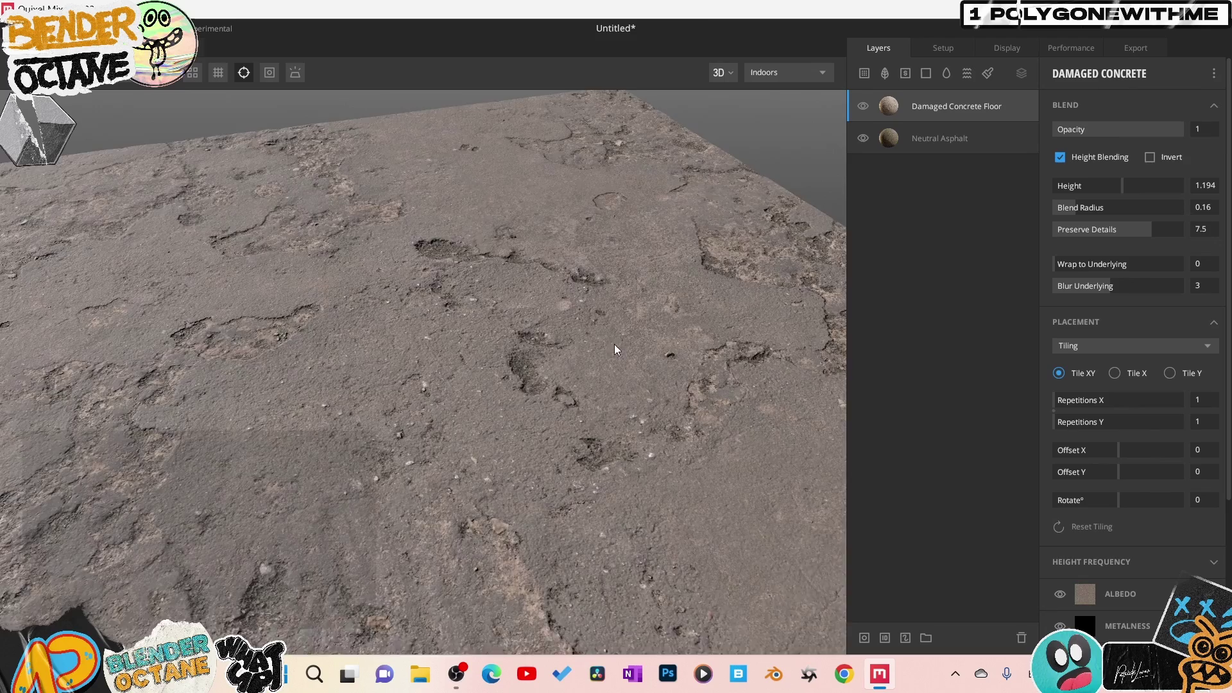
scroll(459, 430, down, 5)
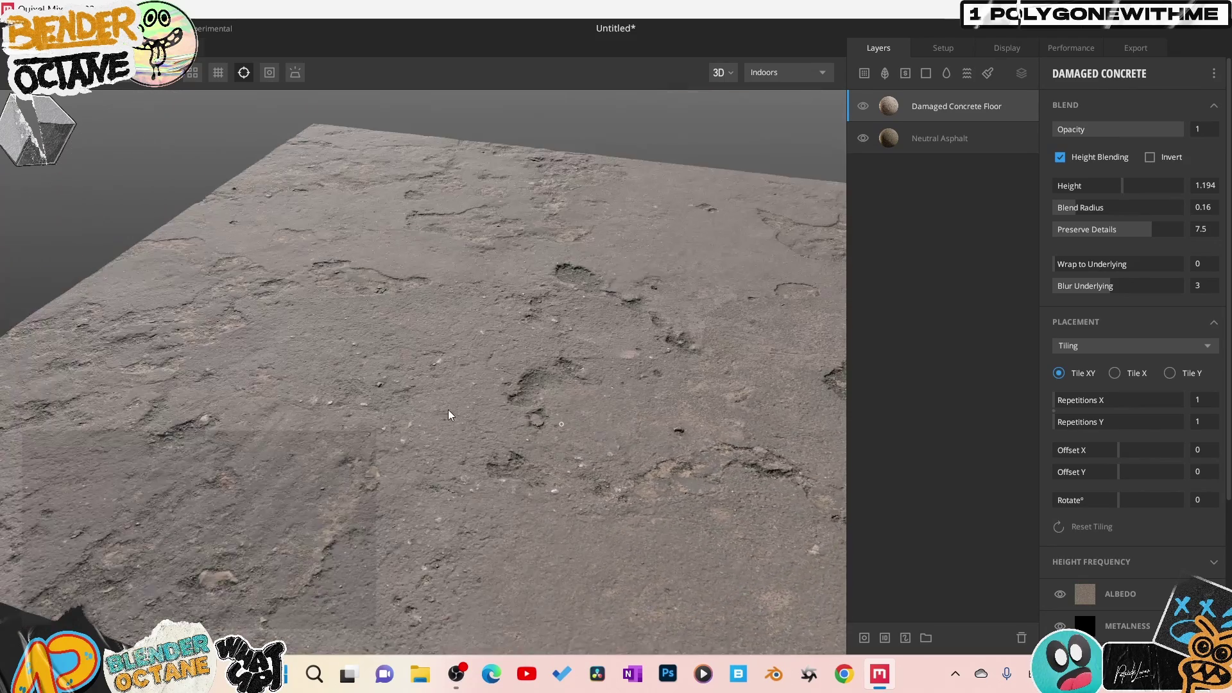
drag(450, 408, 594, 430)
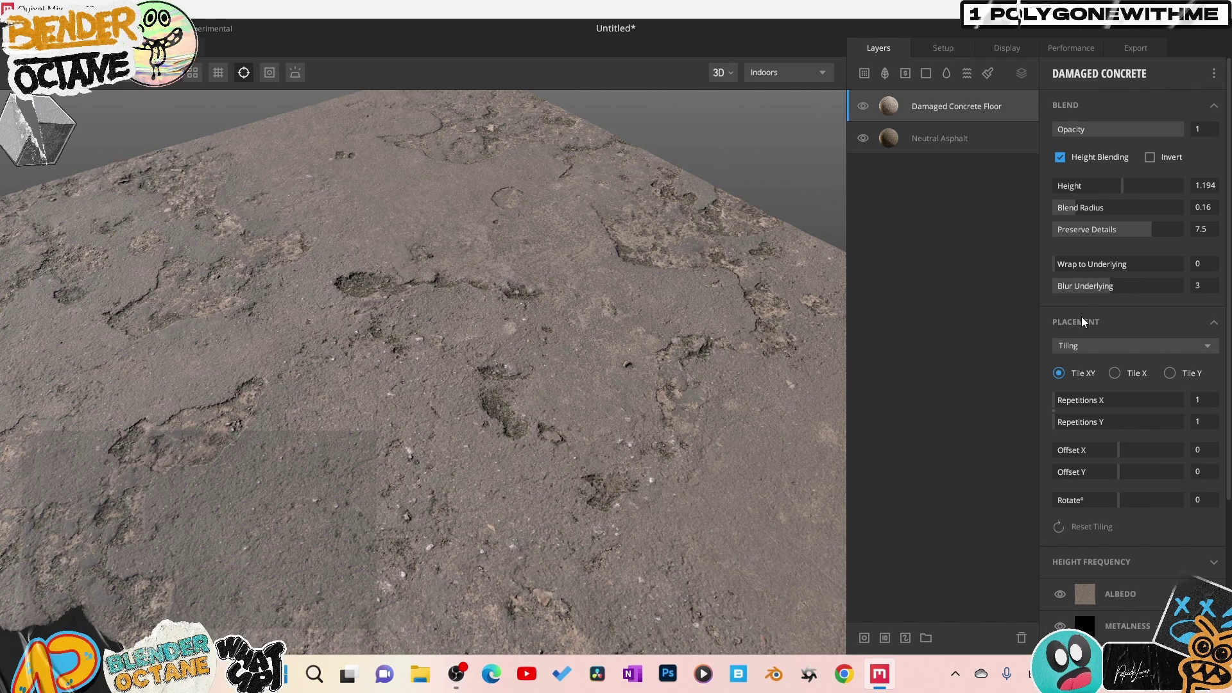
drag(1073, 260, 1214, 280)
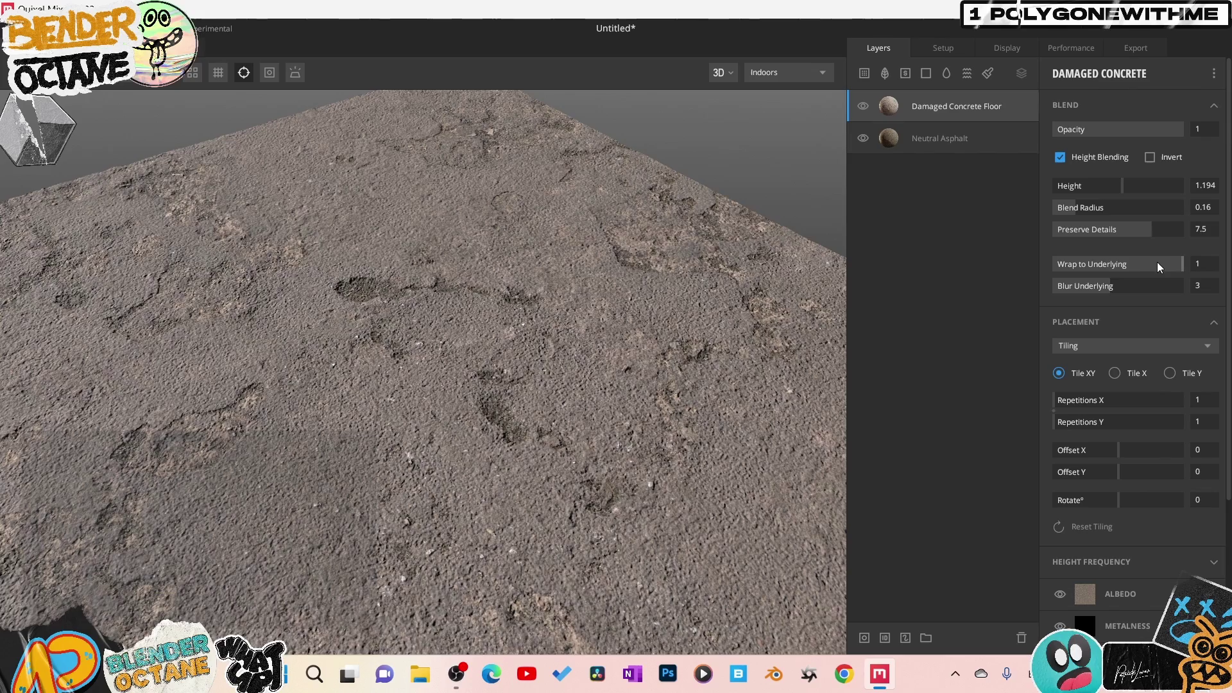
drag(1157, 262, 1066, 263)
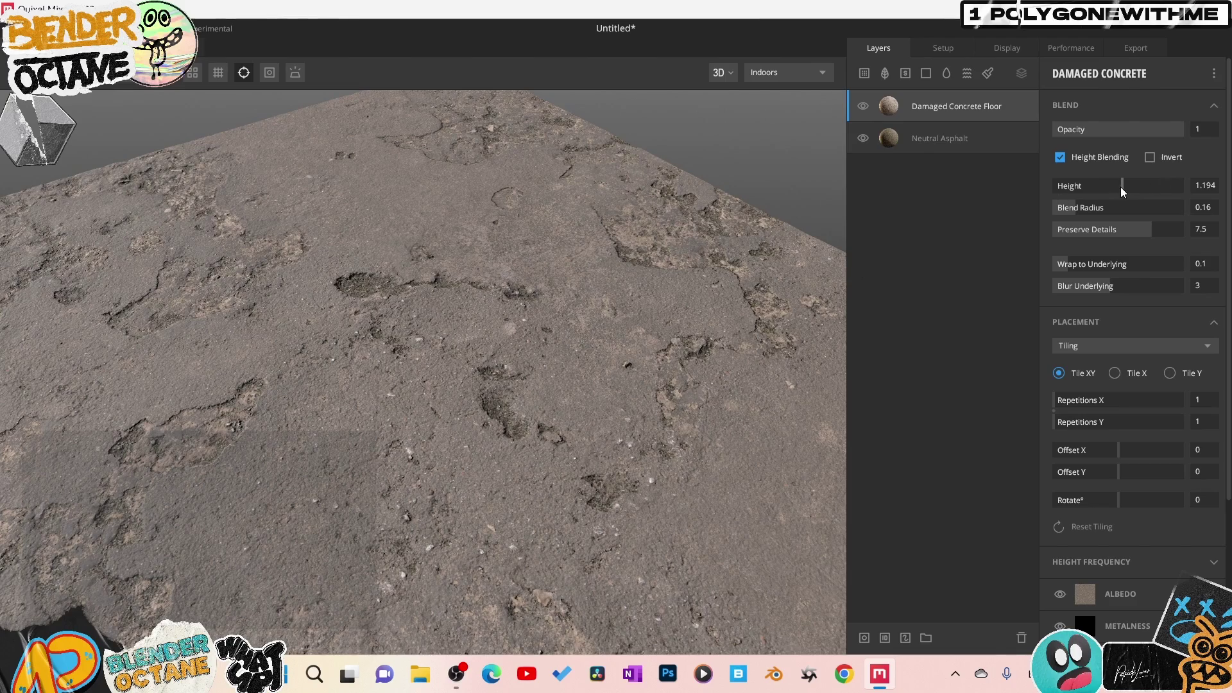
drag(1120, 187, 1121, 187)
Set the concrete albedo's Match to Underlying to 0.741
scroll(1096, 441, down, 1)
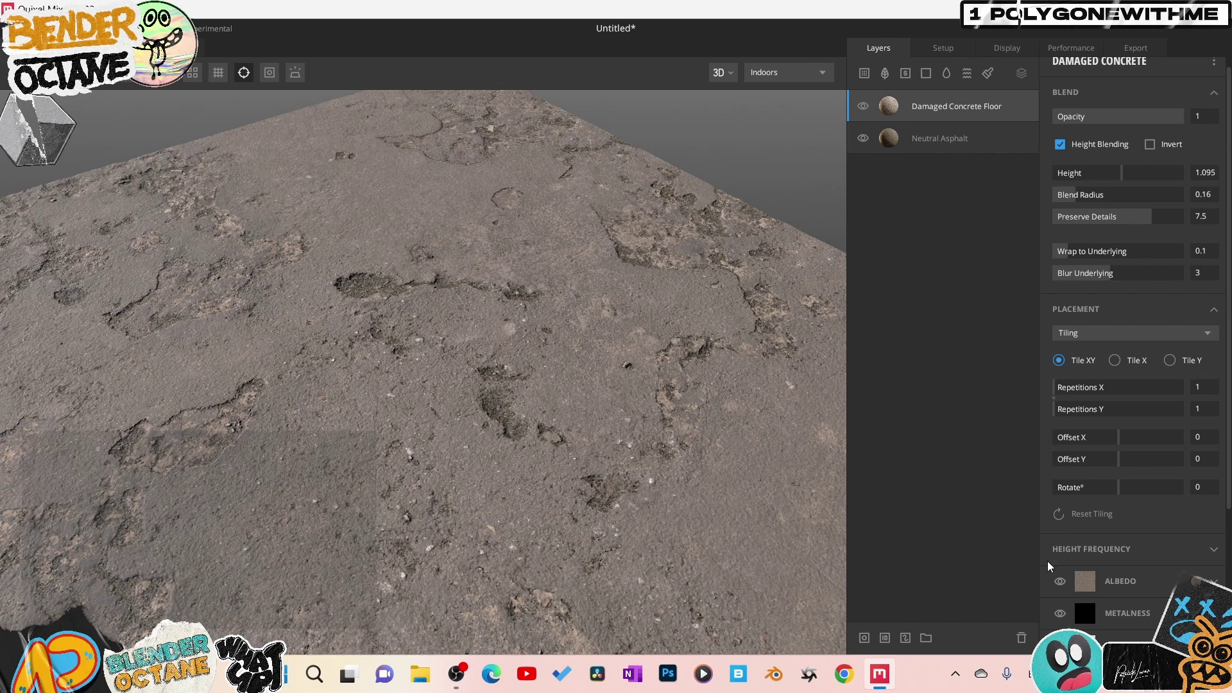
click(1194, 580)
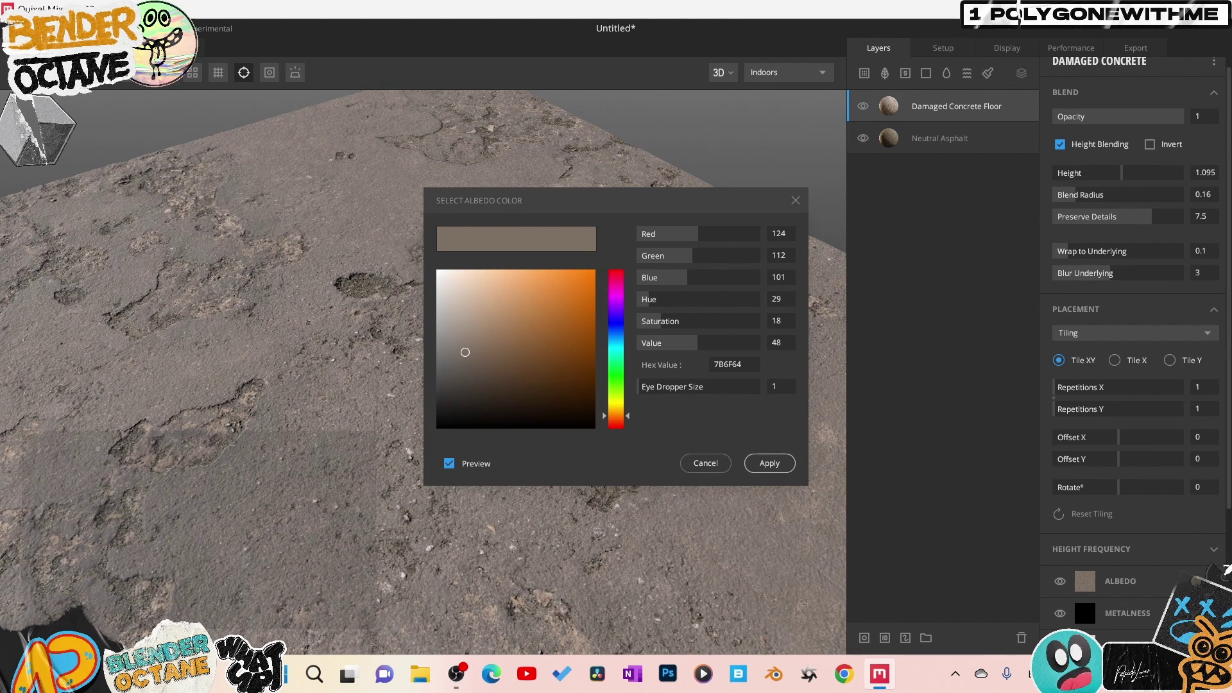
click(1208, 575)
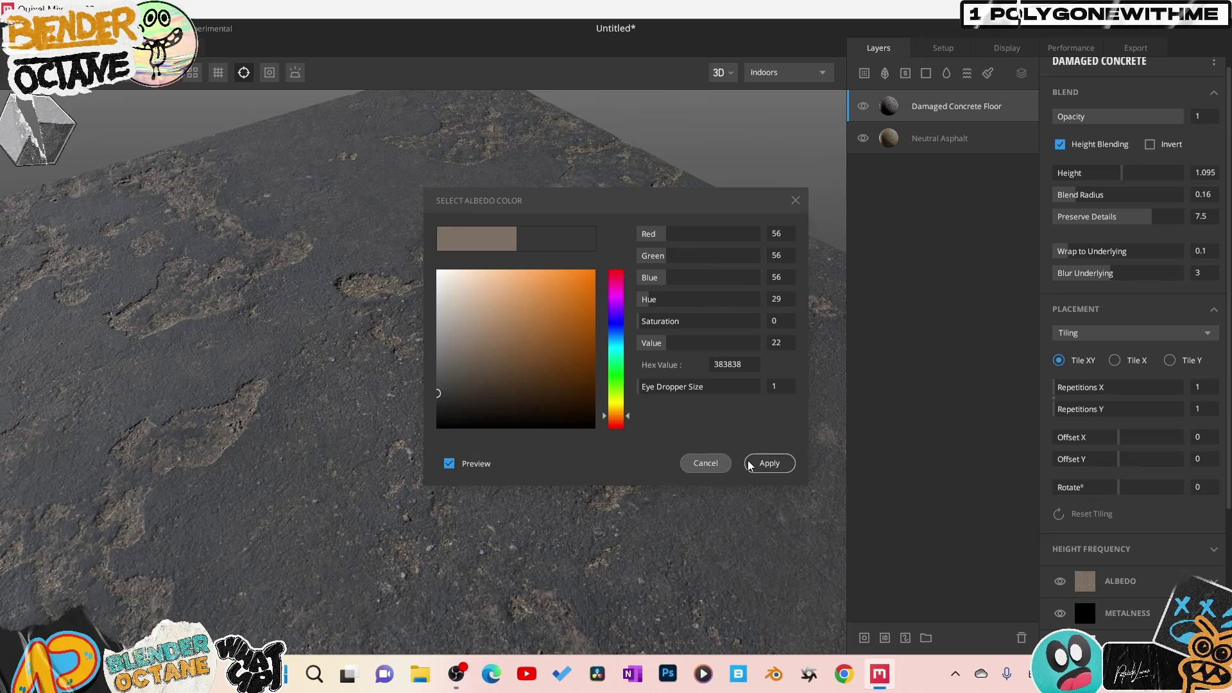
click(720, 460)
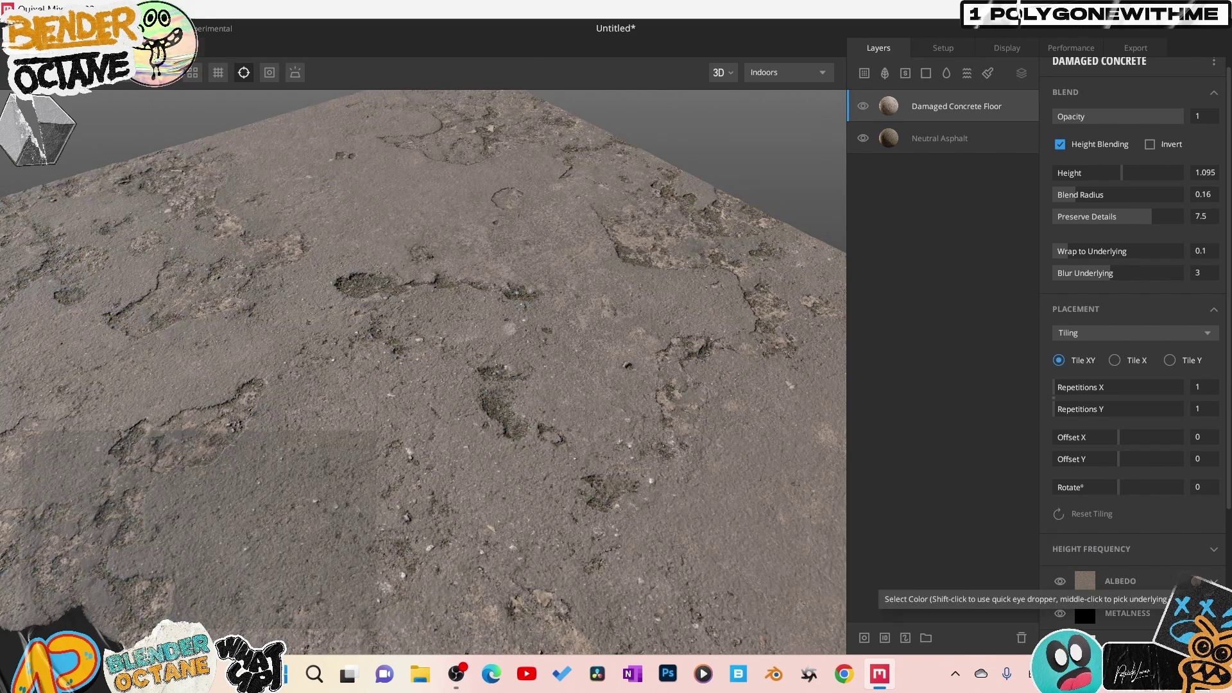
click(1163, 578)
scroll(1148, 544, down, 4)
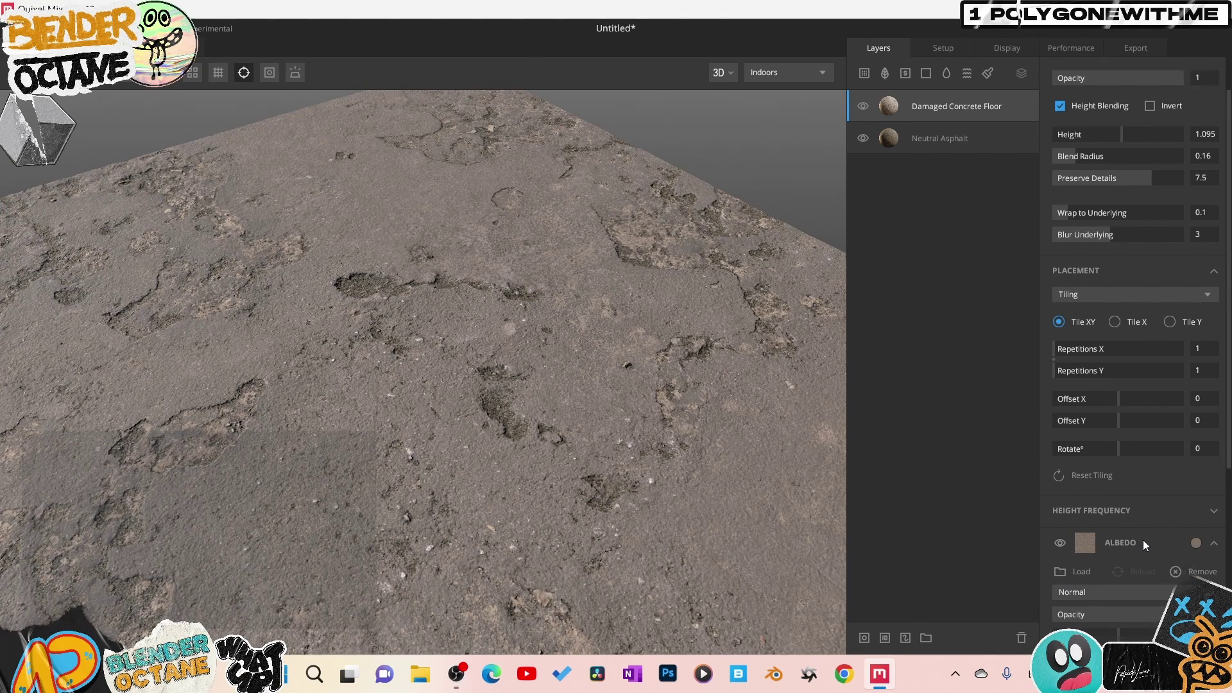
scroll(1144, 532, down, 2)
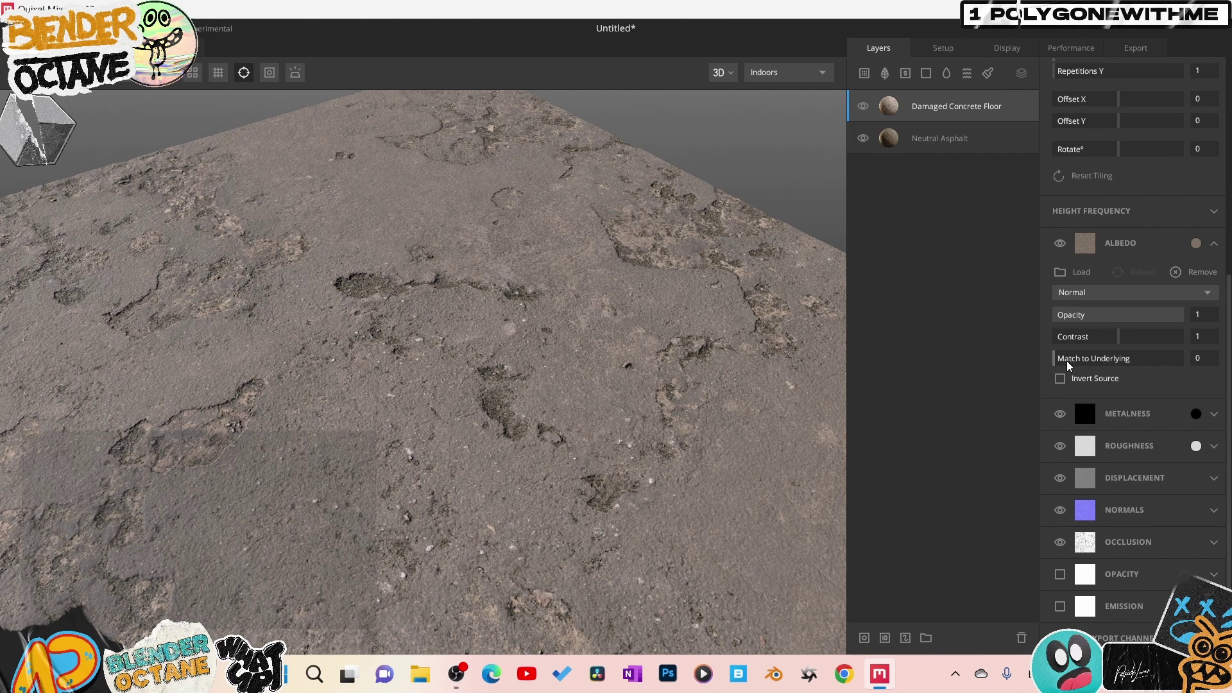
drag(1077, 362, 1154, 367)
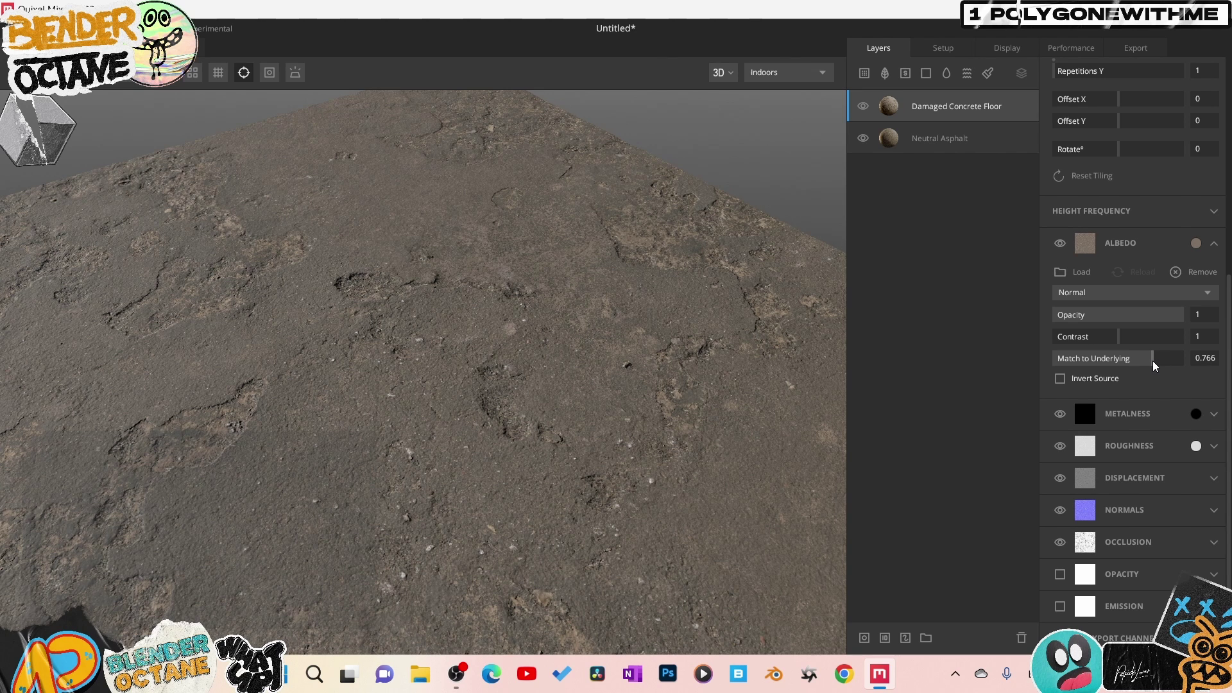
drag(1153, 366, 1152, 366)
Tint the concrete albedo to hex 807366 sampled from the floor with the eyedropper
click(1196, 242)
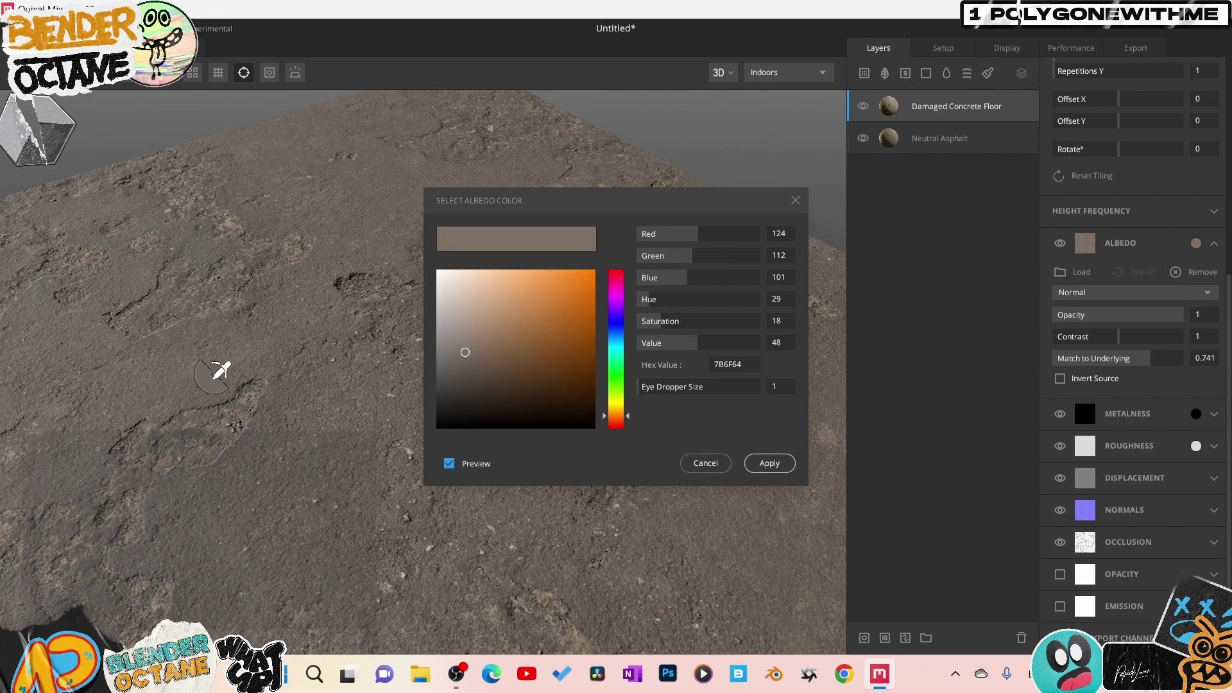
click(222, 418)
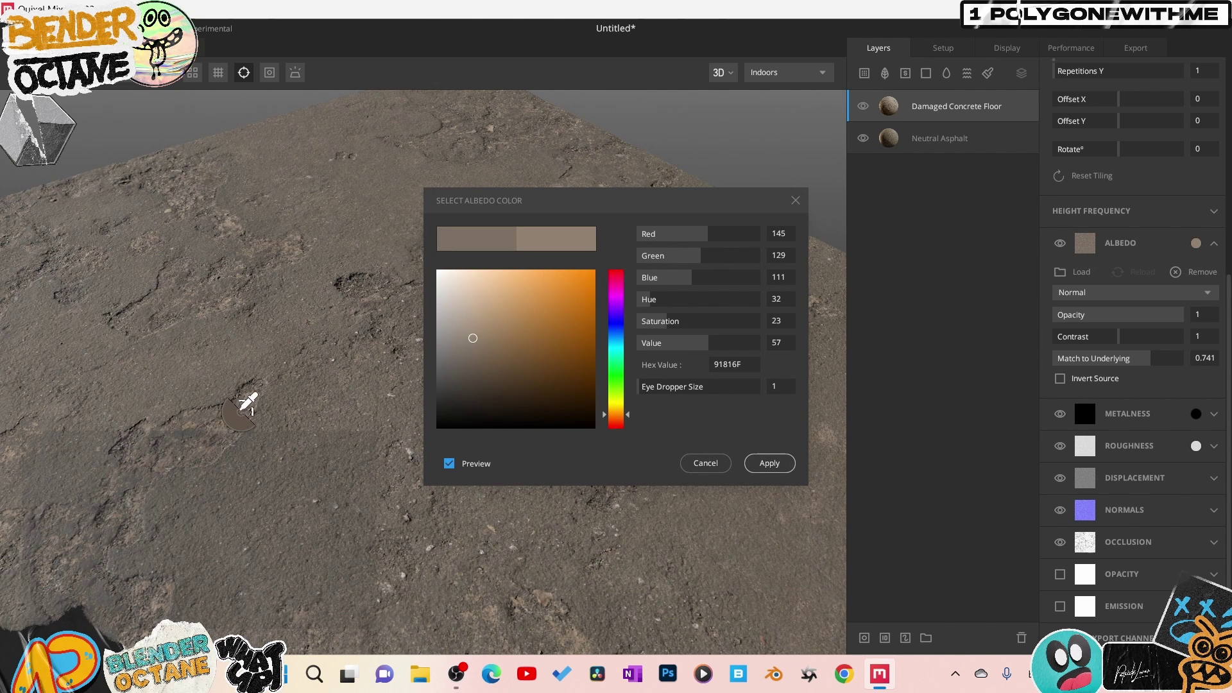
click(246, 401)
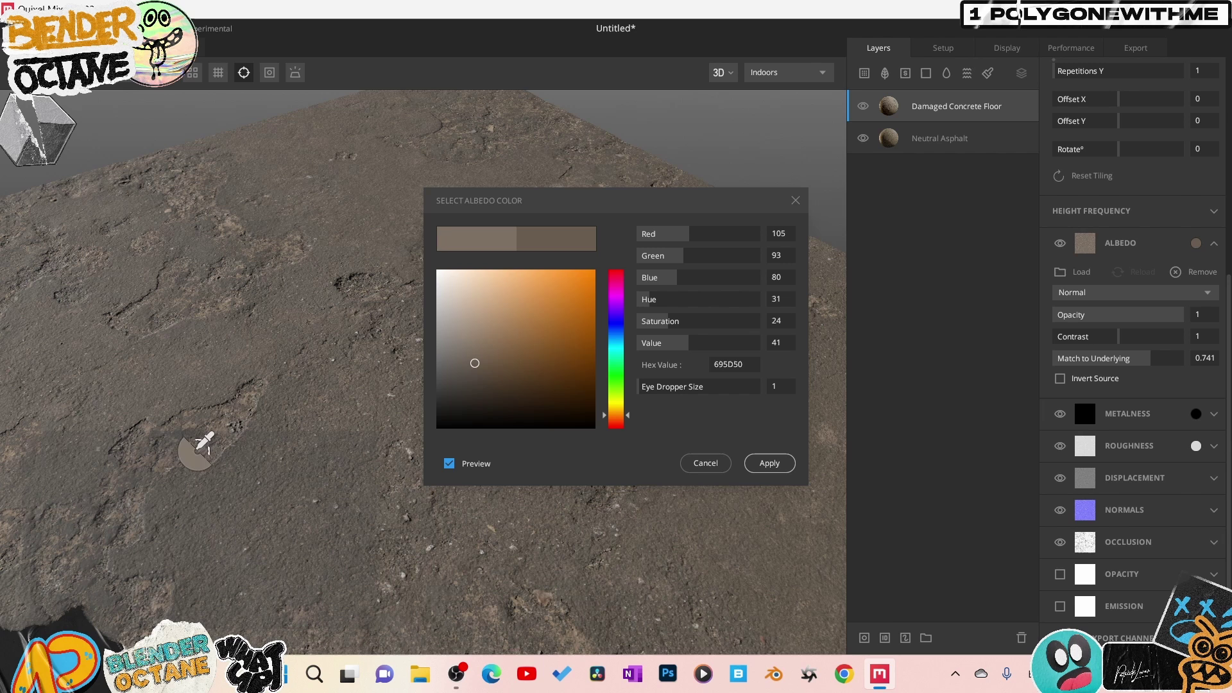
click(203, 439)
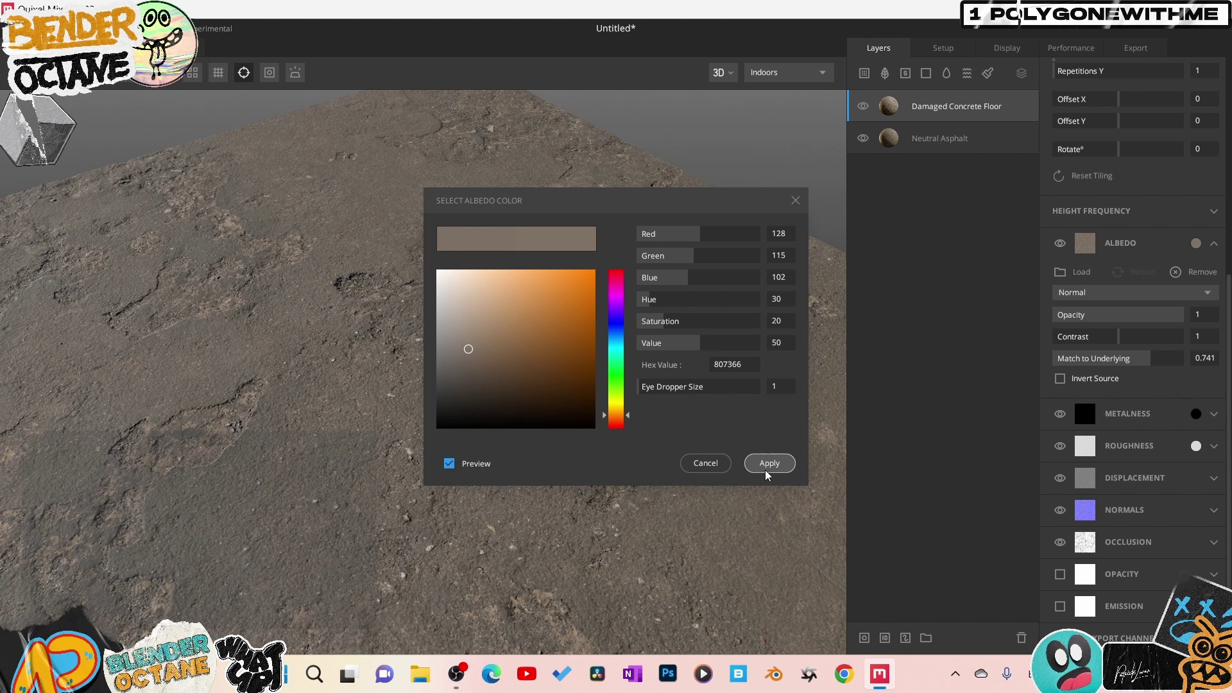
click(726, 468)
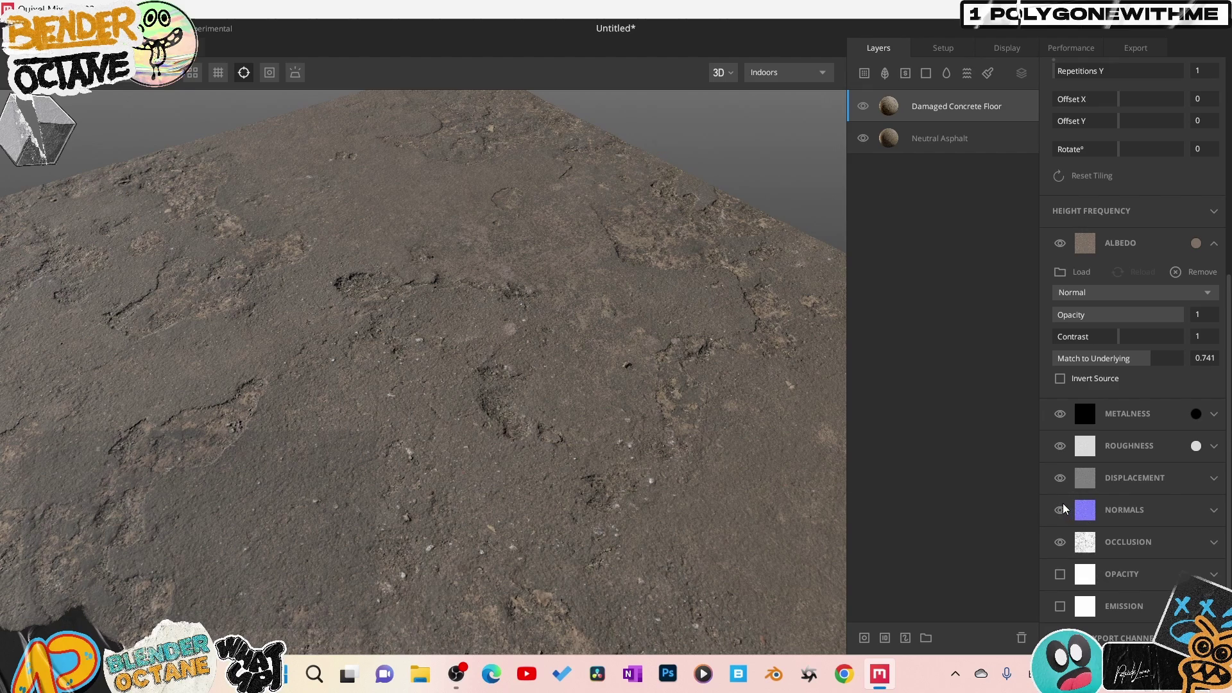
click(1060, 510)
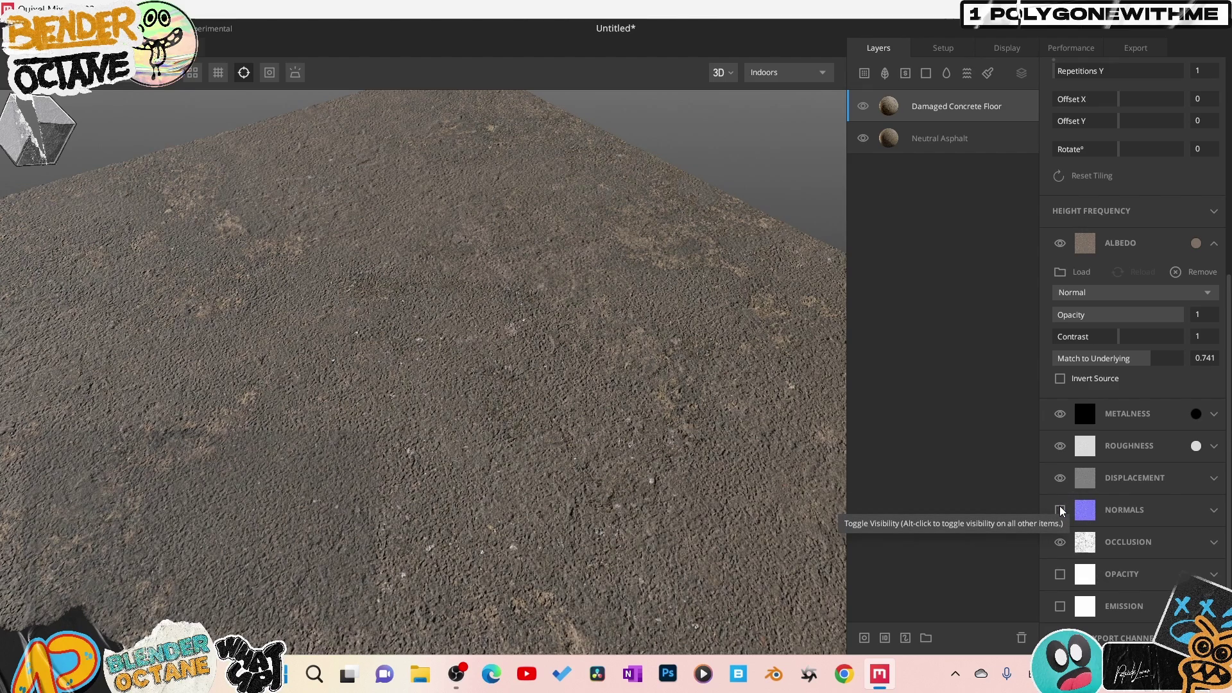
click(1060, 510)
click(1060, 478)
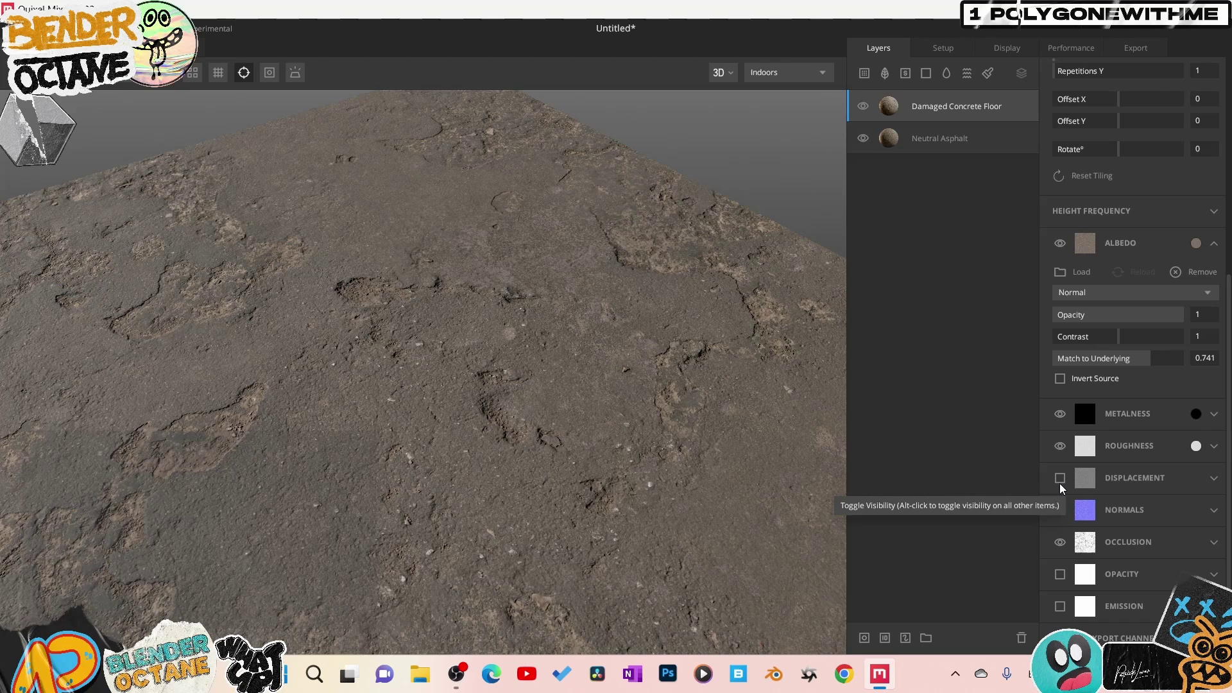
click(1060, 478)
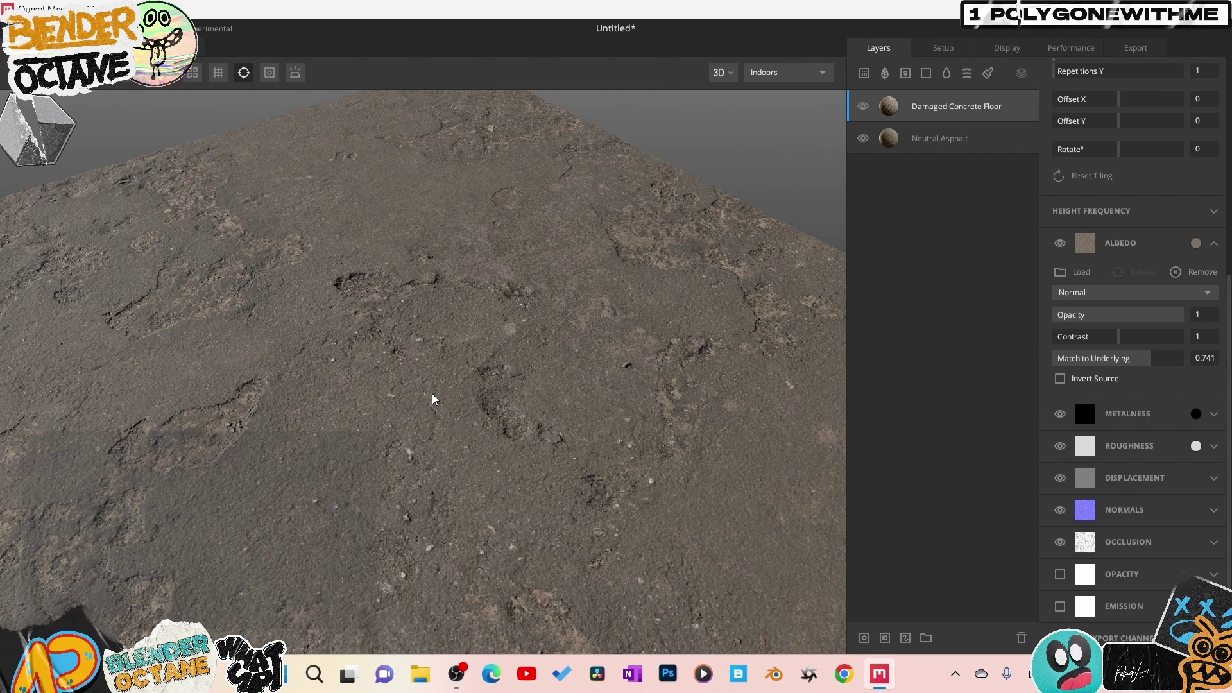
Add Cracked Asphalt as a new layer and raise its blend height
click(100, 92)
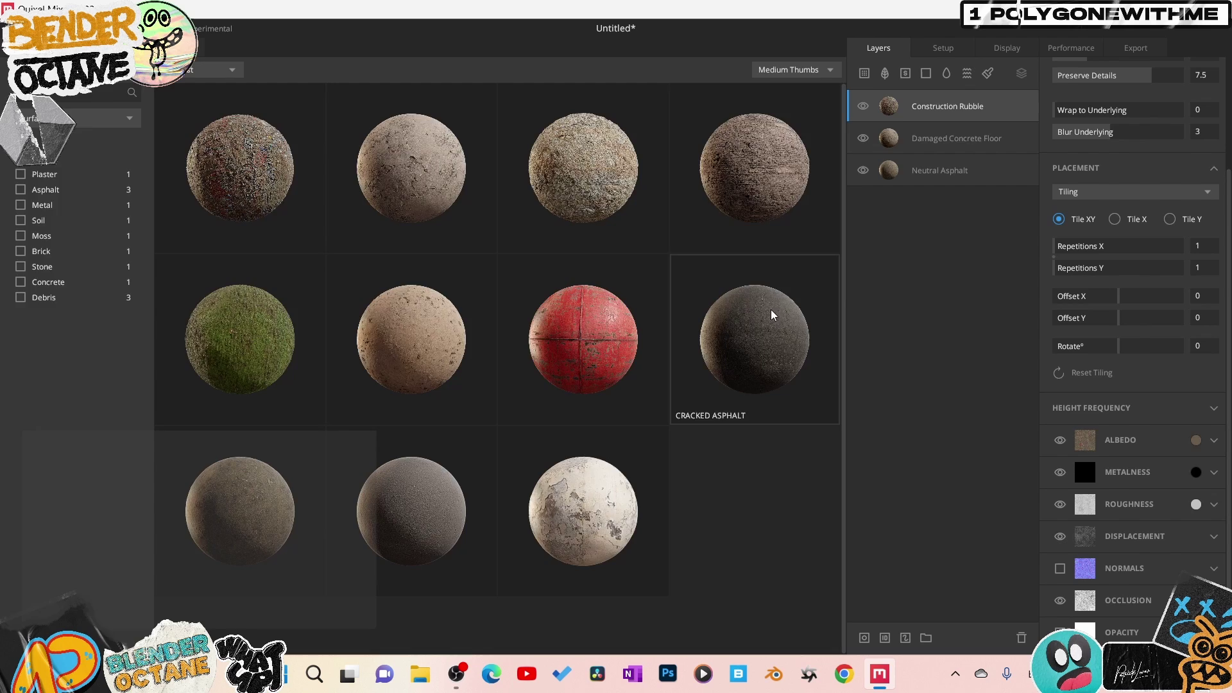
click(772, 315)
scroll(1098, 160, up, 3)
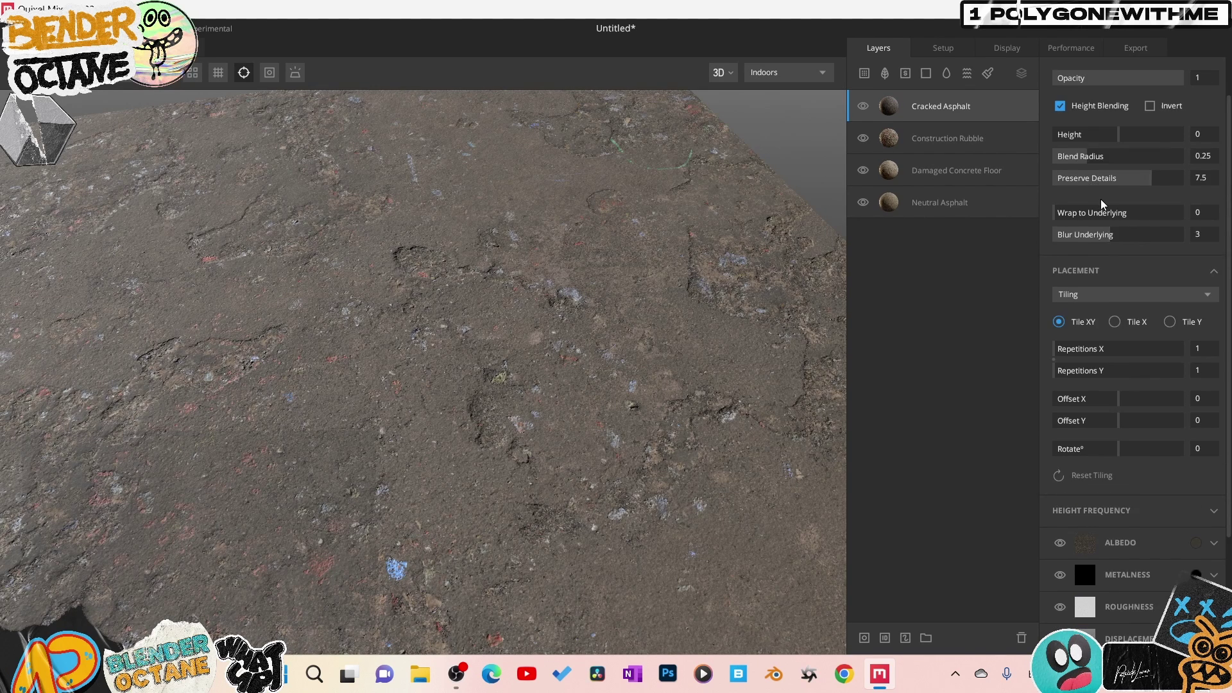
scroll(1102, 204, up, 2)
mouse_move(1053, 264)
mouse_down()
mouse_move(1154, 272)
mouse_move(1048, 268)
mouse_up()
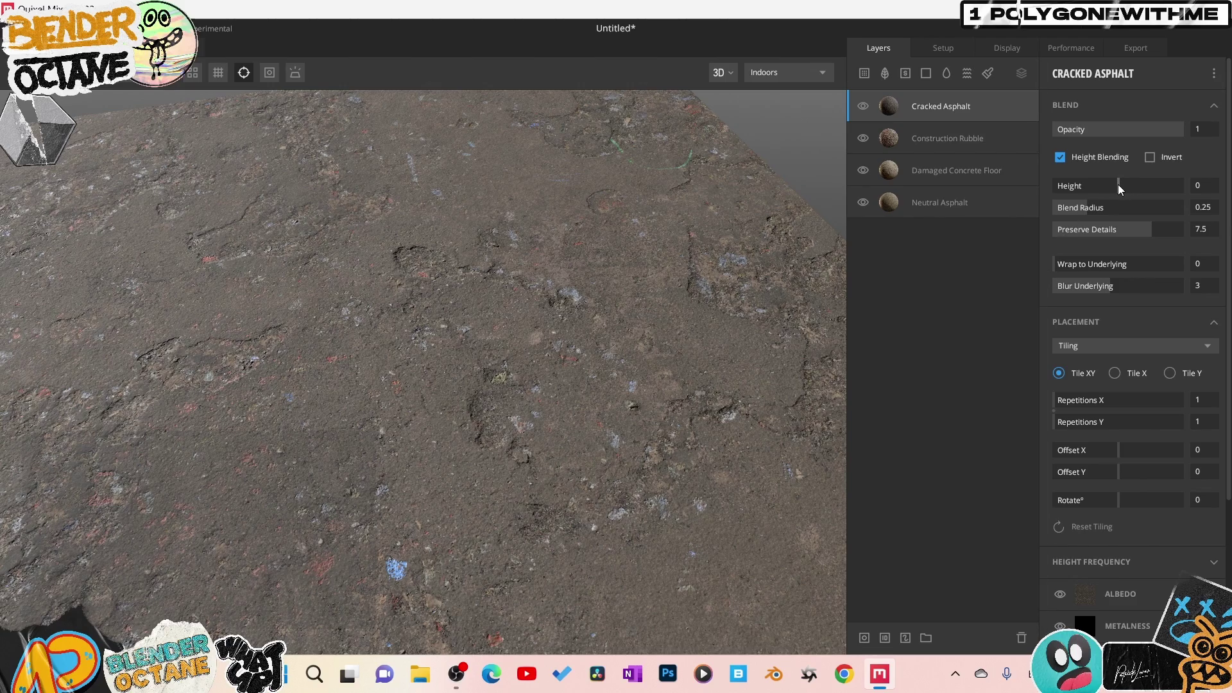
drag(1118, 184, 1130, 186)
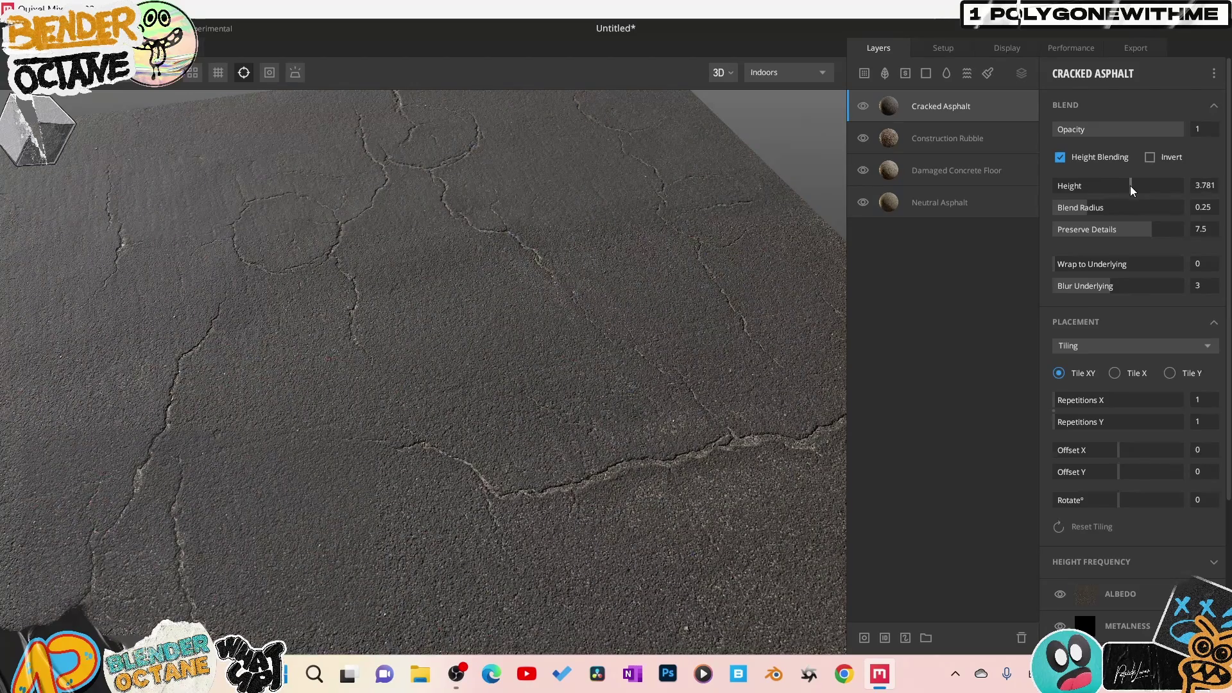
Hide Construction Rubble, lower Cracked Asphalt's height slightly, and move Damaged Concrete Floor to the top
click(864, 138)
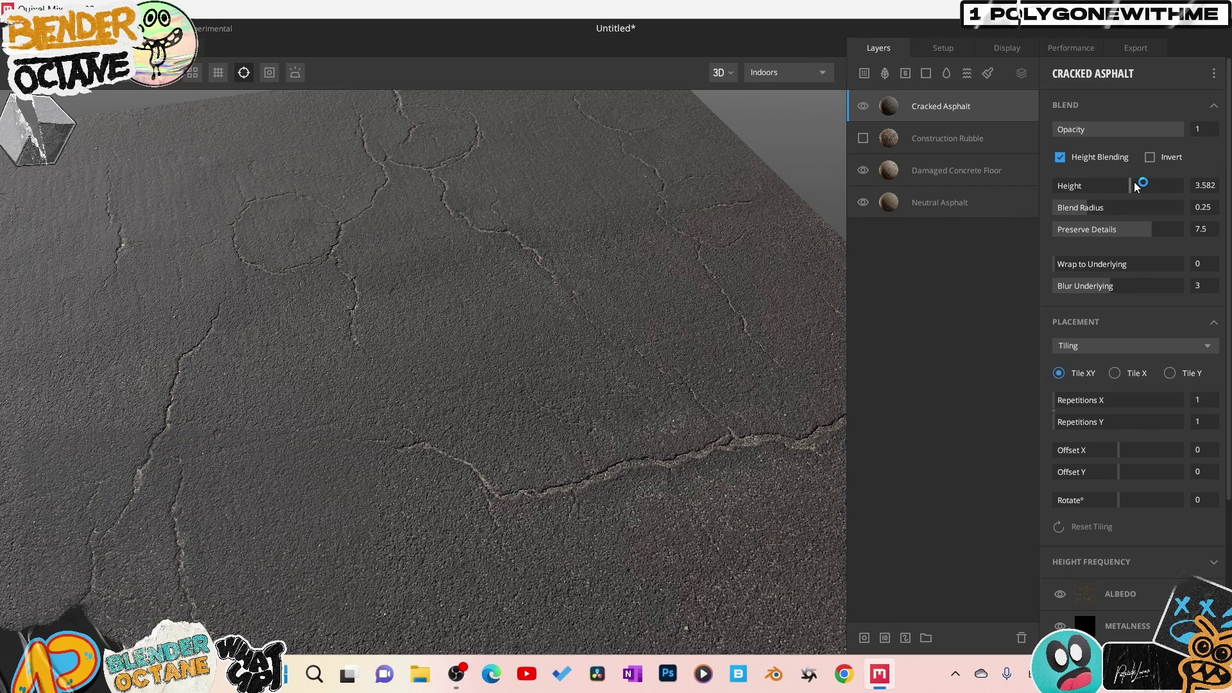
drag(1137, 184, 1122, 186)
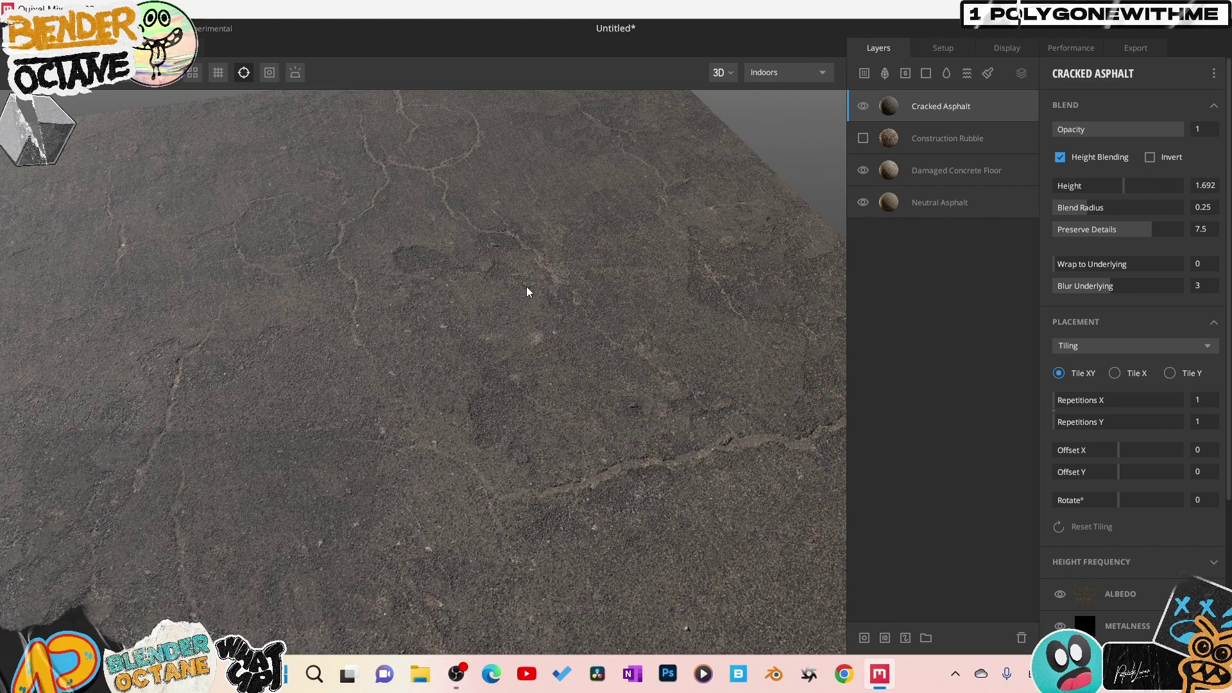
drag(945, 170, 951, 110)
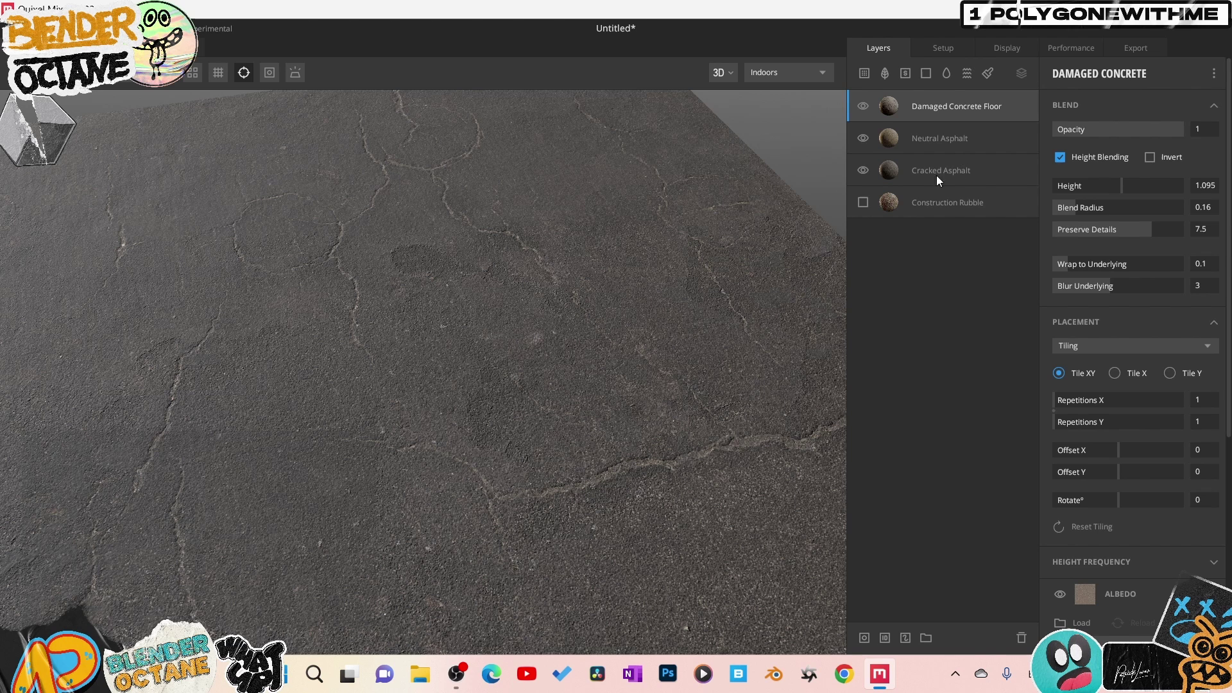
Show the Construction Rubble layer again and select it to view its settings
click(861, 202)
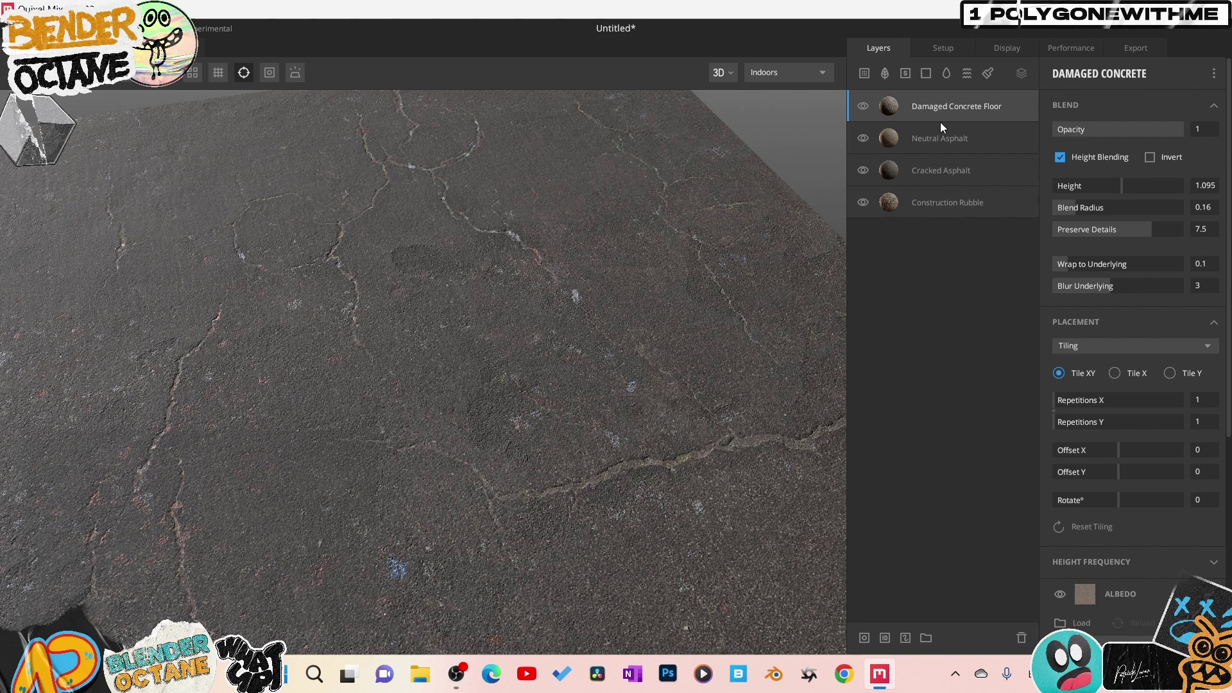
click(916, 207)
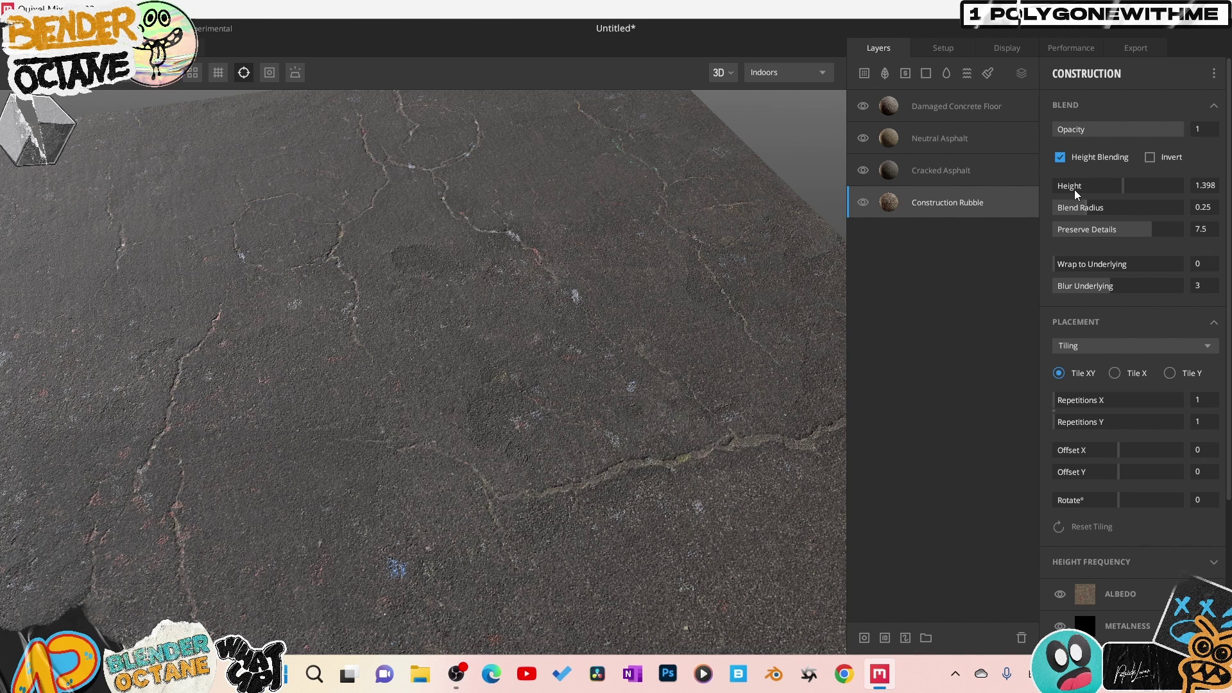
Select Cracked Asphalt and hide the Construction Rubble layer
drag(1063, 268, 1146, 265)
click(967, 167)
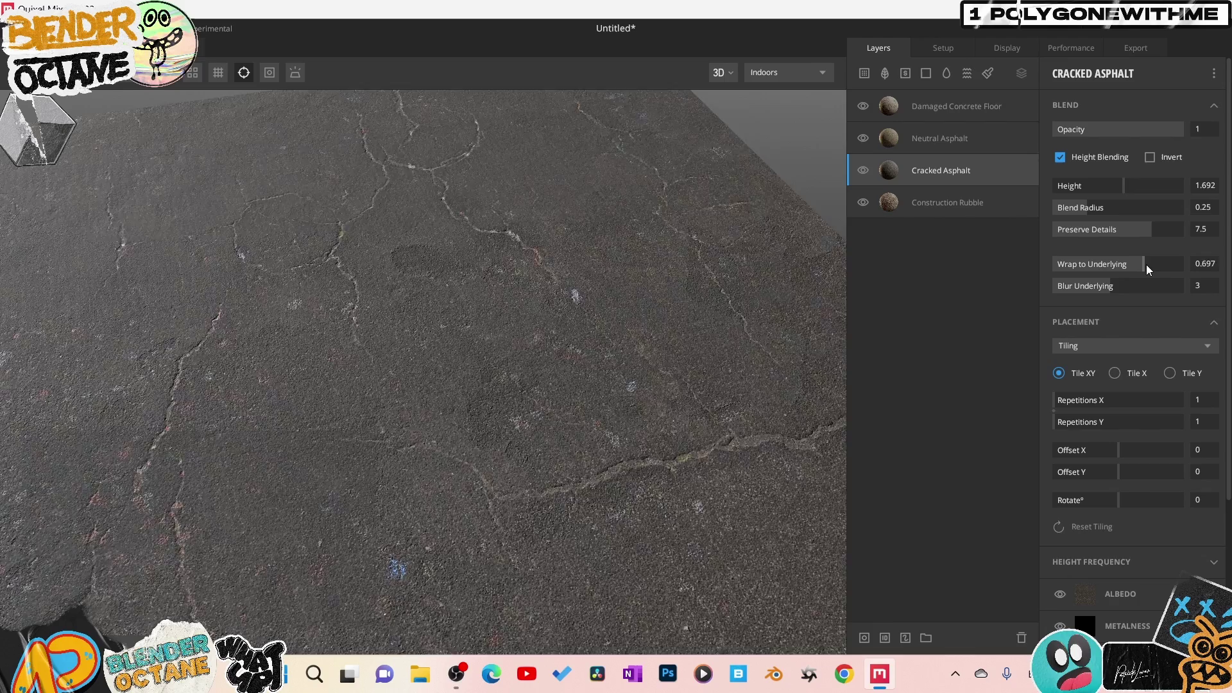
click(863, 202)
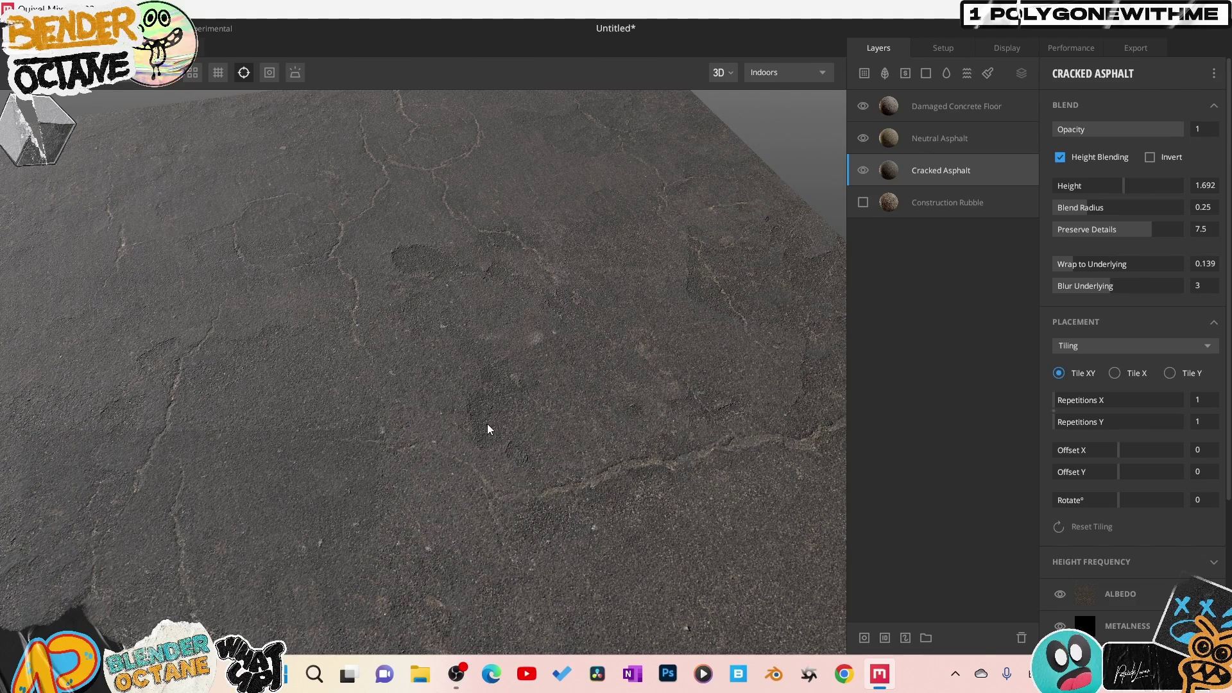
mouse_move(481, 417)
mouse_down()
mouse_move(497, 351)
mouse_move(599, 333)
mouse_move(620, 300)
mouse_move(860, 245)
mouse_up()
Compare Cracked Asphalt alone by toggling other layers, and set its Wrap to Underlying to 0.557
click(864, 103)
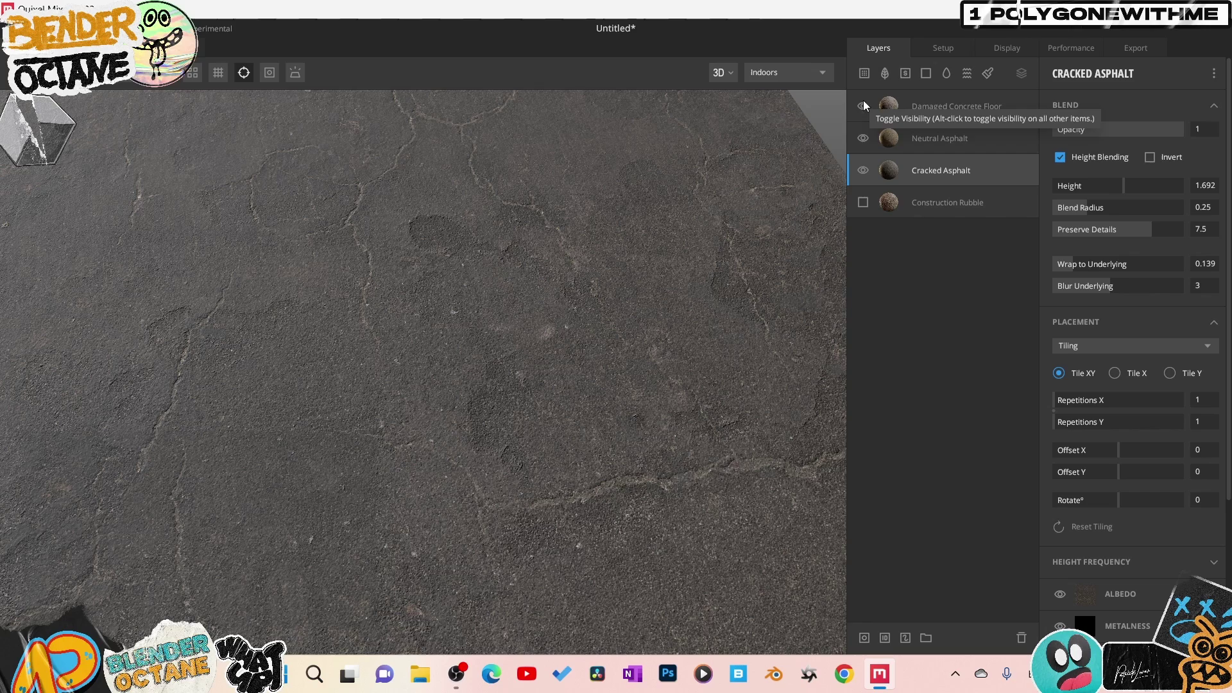
click(862, 137)
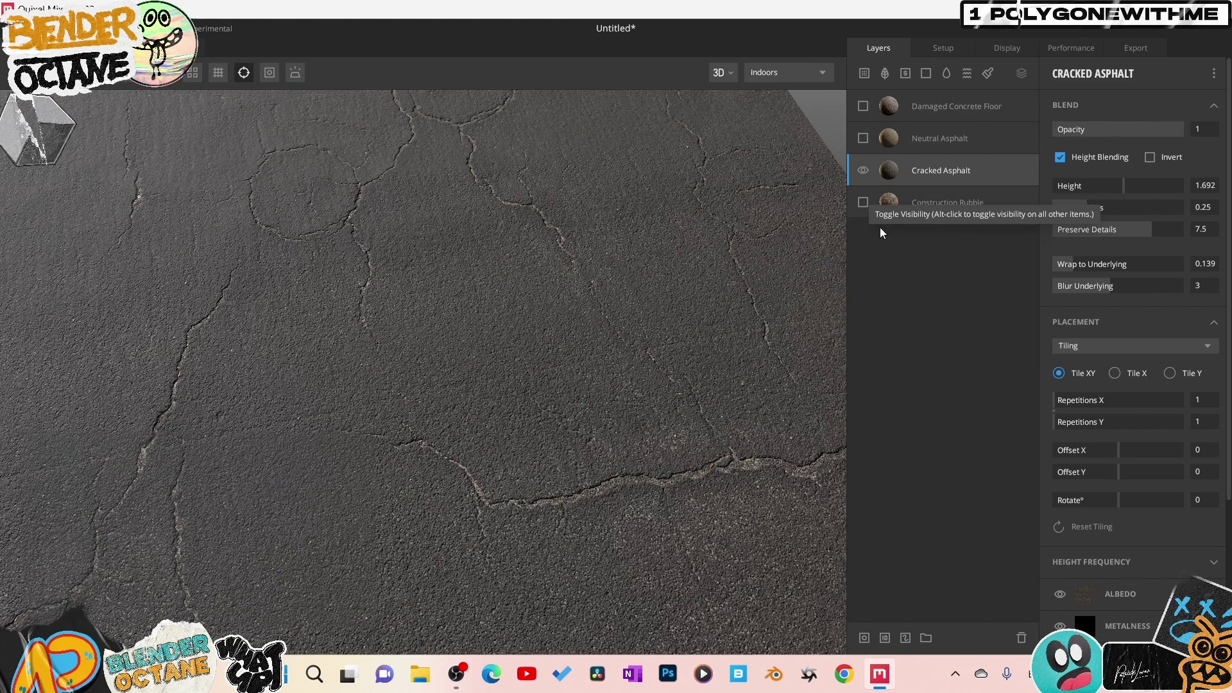
click(867, 140)
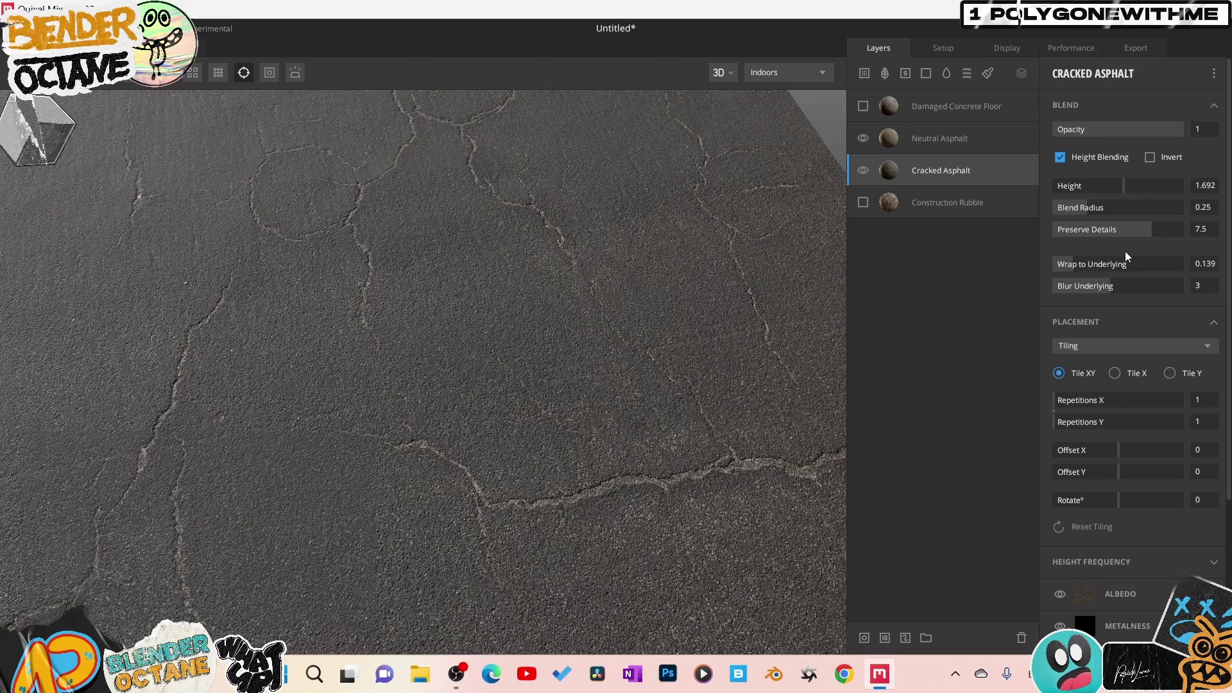
drag(1088, 262, 1125, 261)
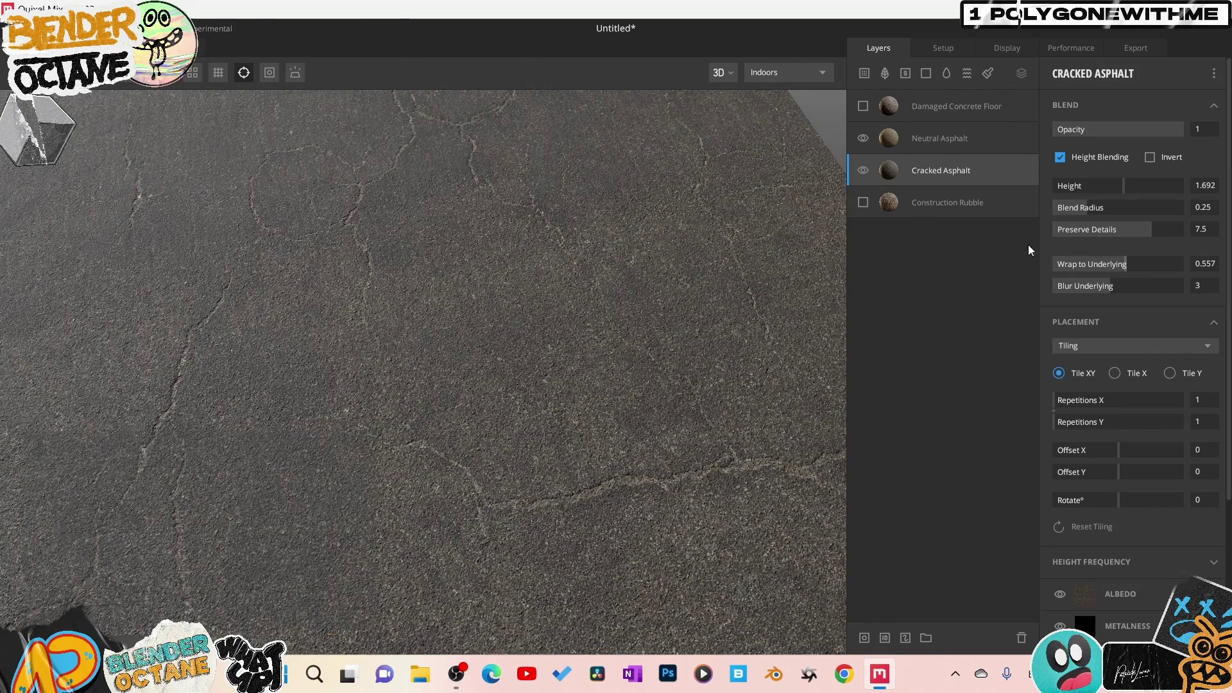
click(862, 107)
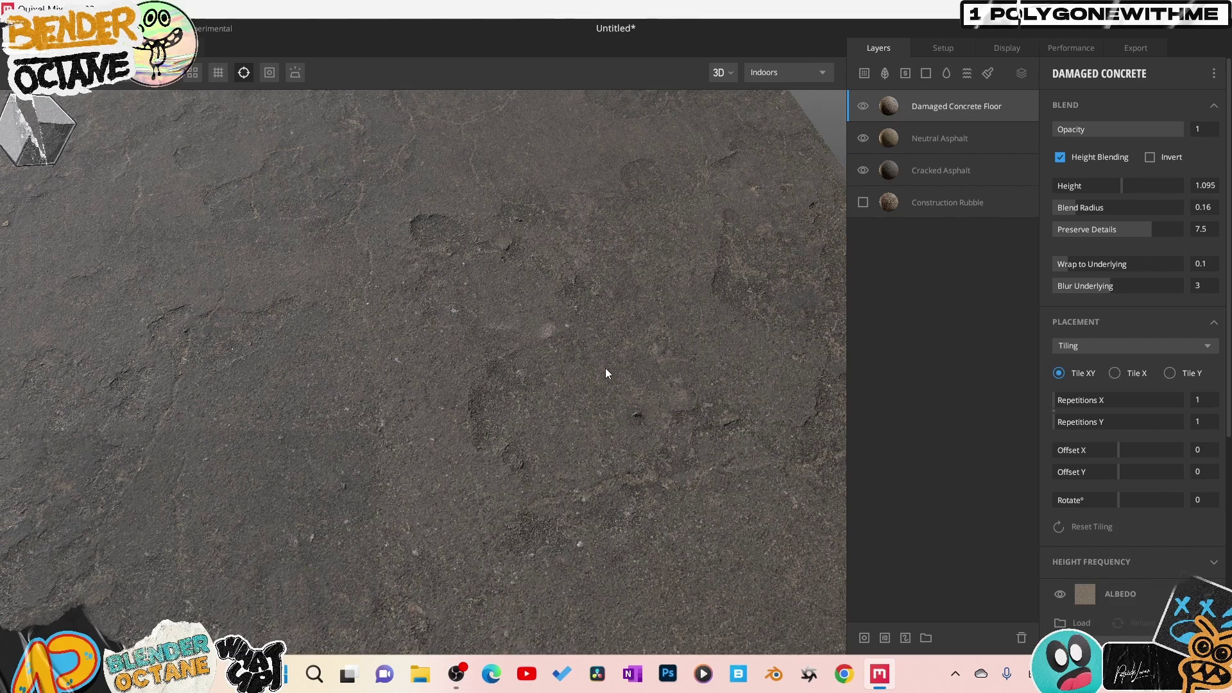
Add Road Gravel from the decal and debris library as a new top layer
drag(551, 412, 575, 367)
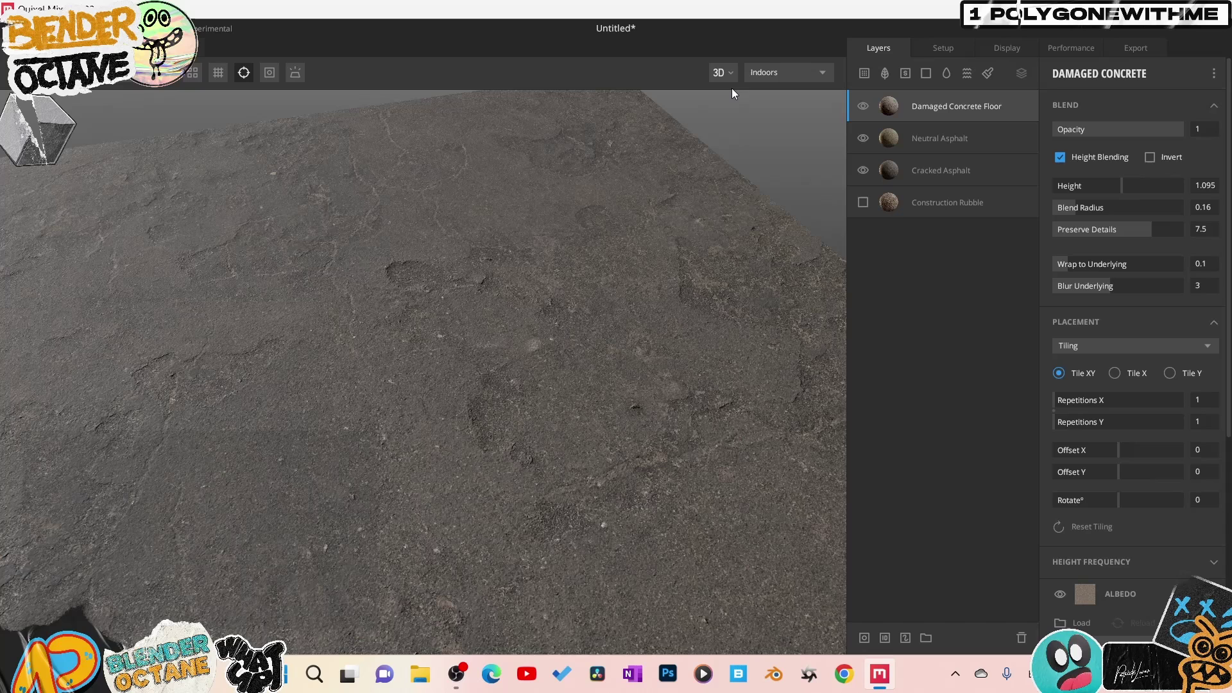
click(892, 78)
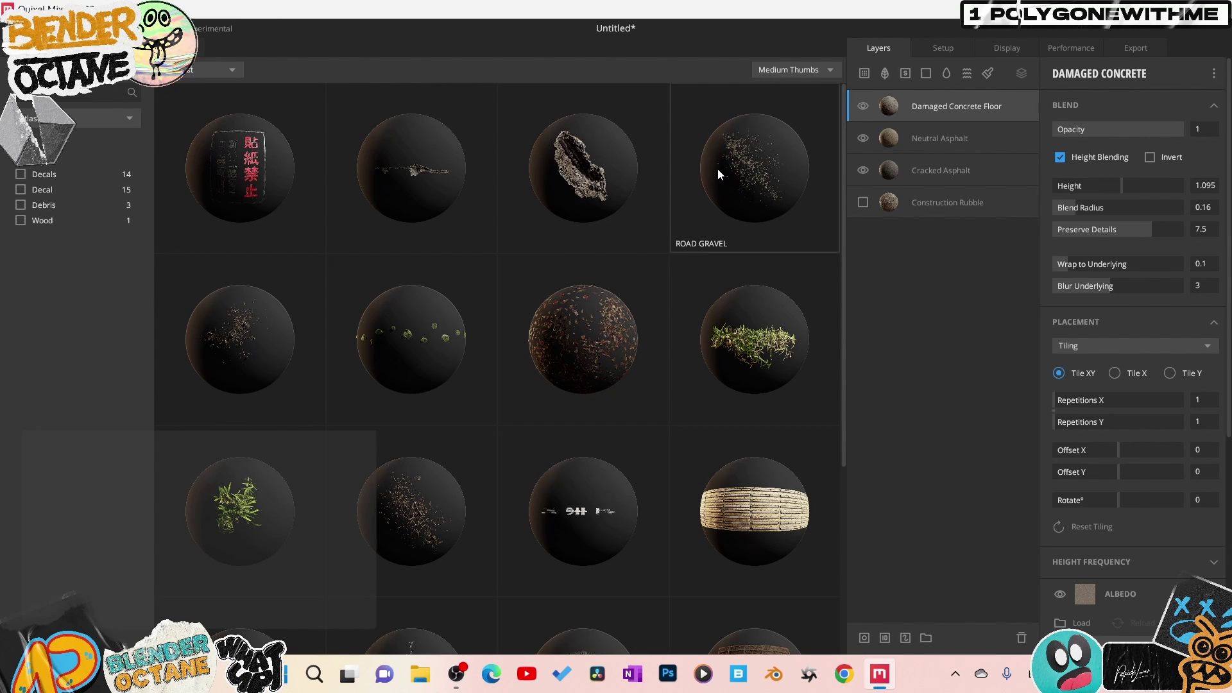
click(717, 168)
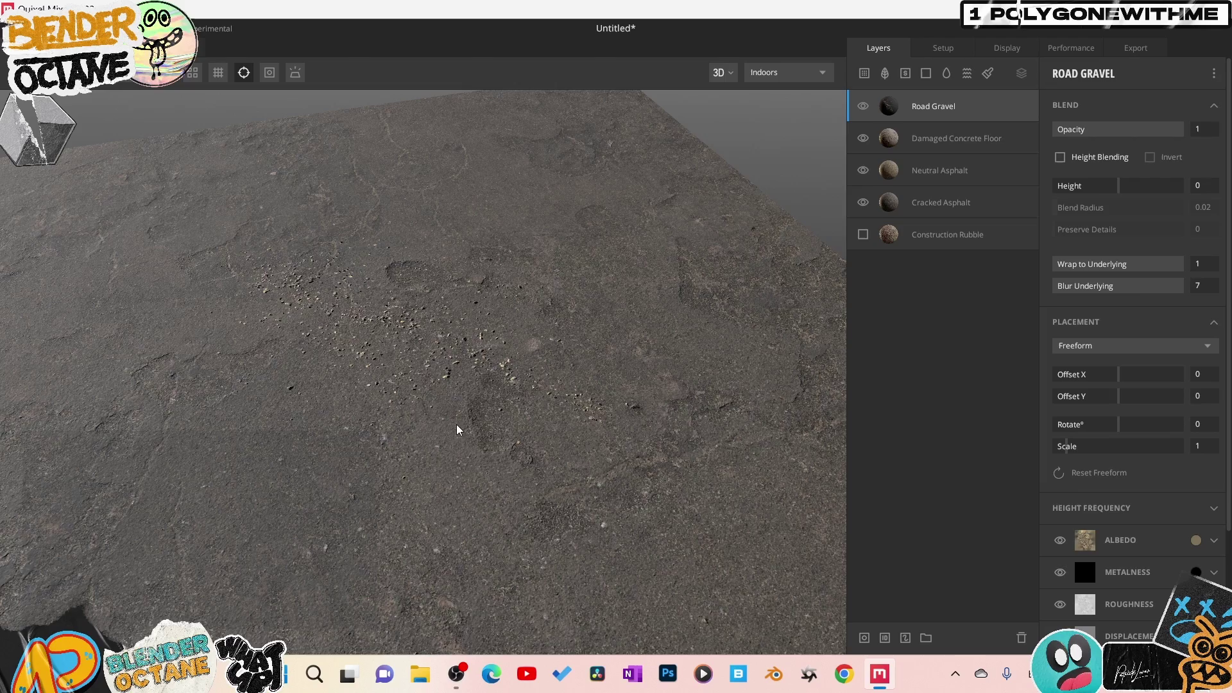
drag(457, 428, 417, 404)
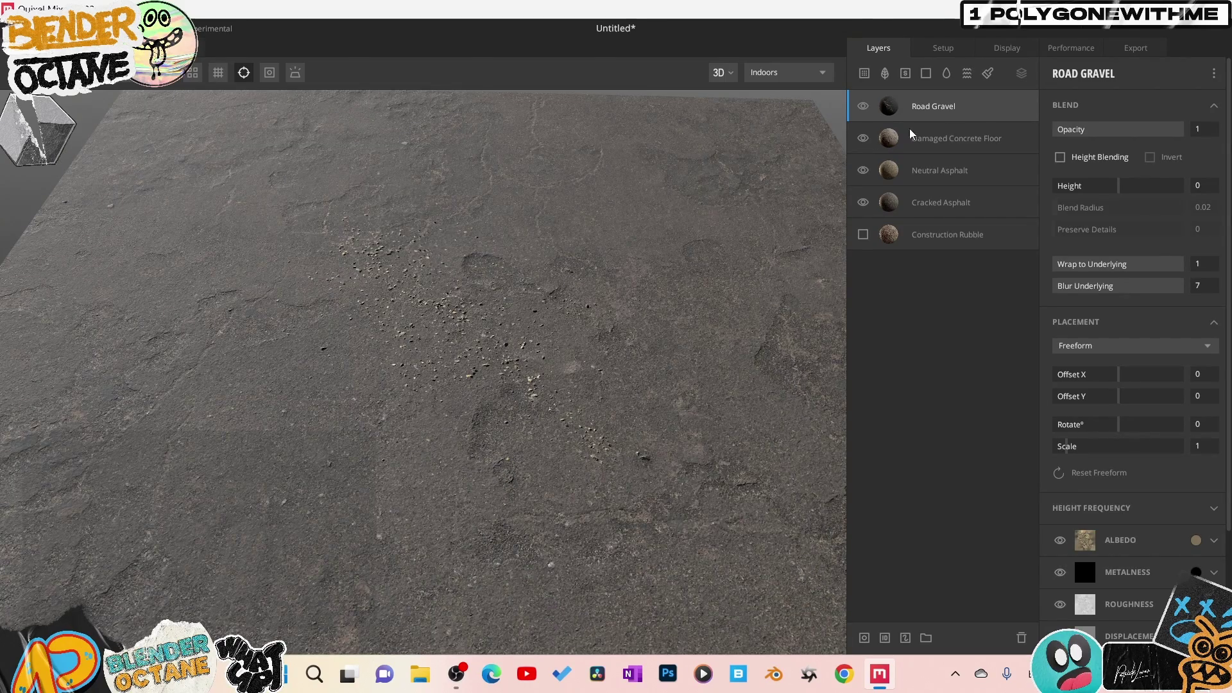
Switch Road Gravel's placement to Tiling and adjust its horizontal repeat
click(1111, 356)
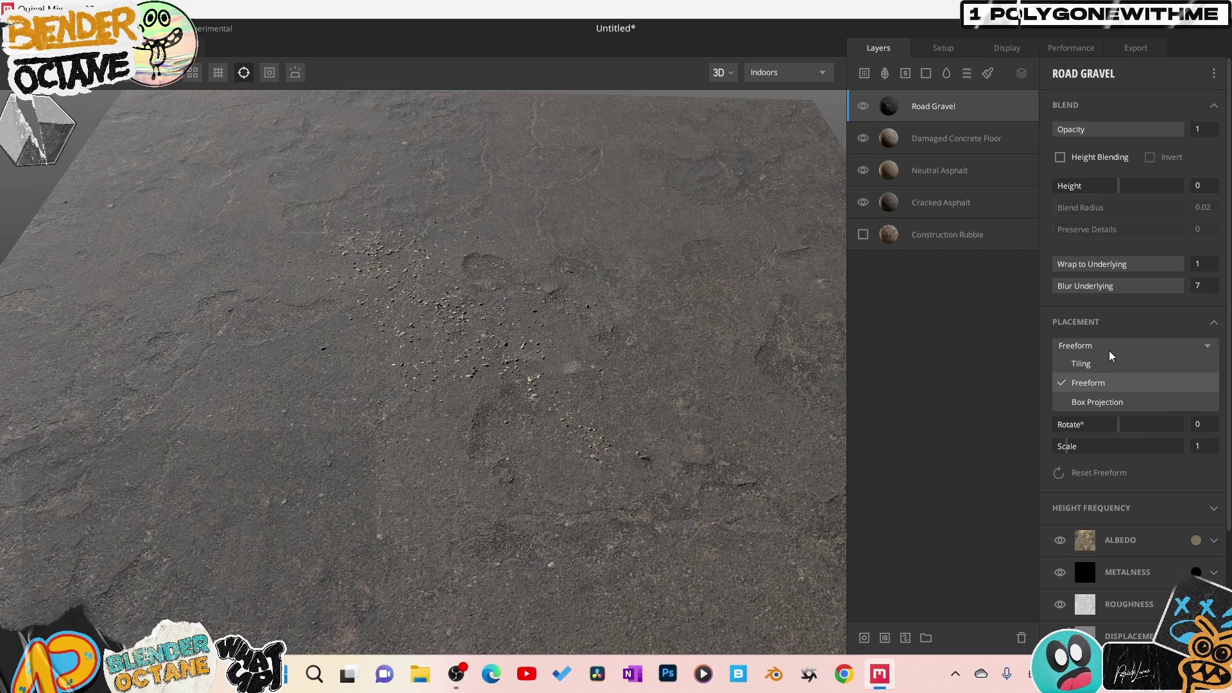
click(1110, 365)
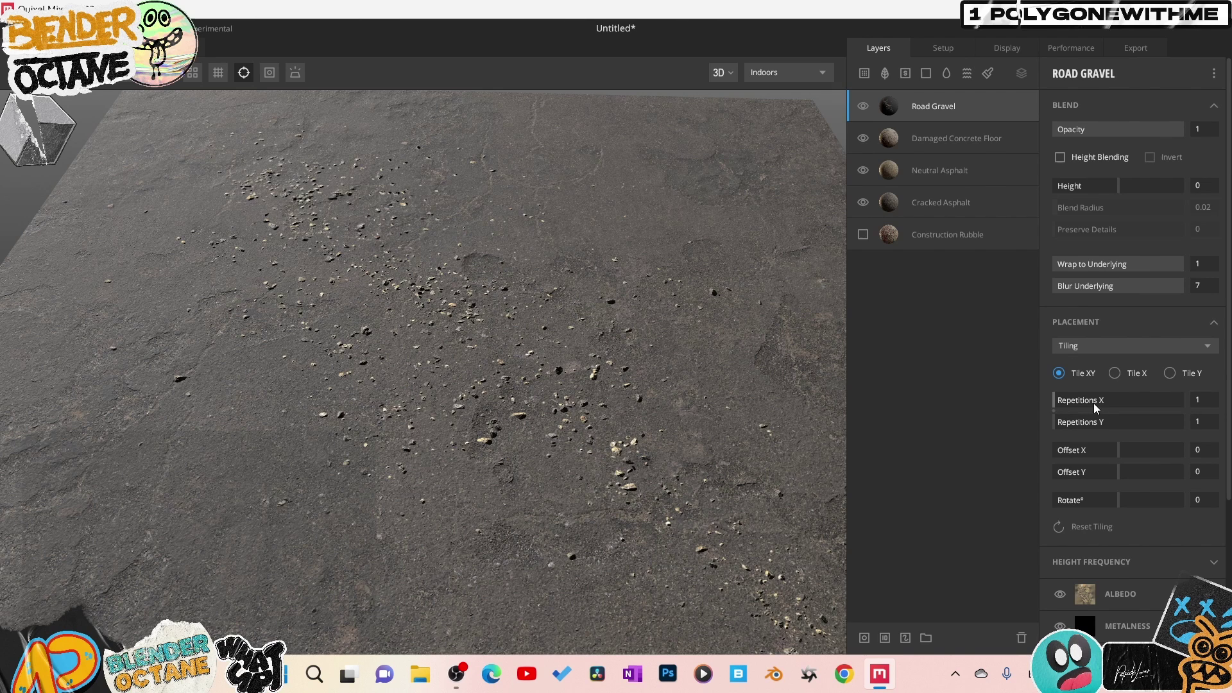
drag(1072, 402, 1049, 411)
drag(587, 433, 641, 253)
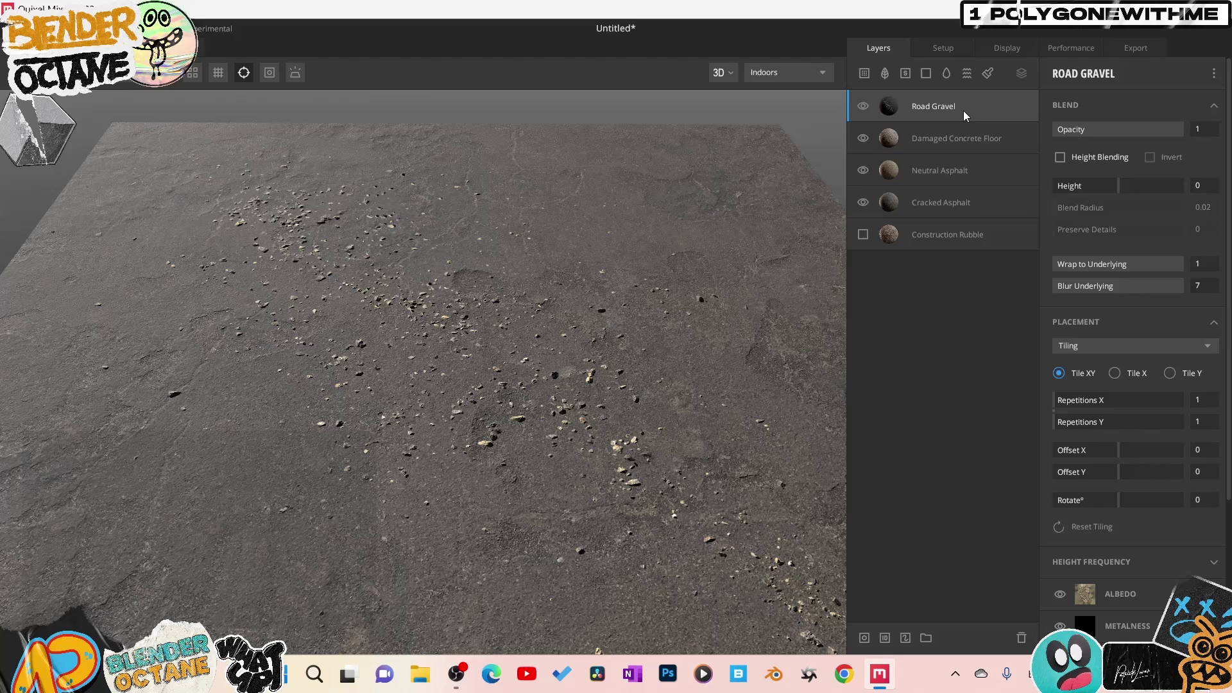
right_click(964, 111)
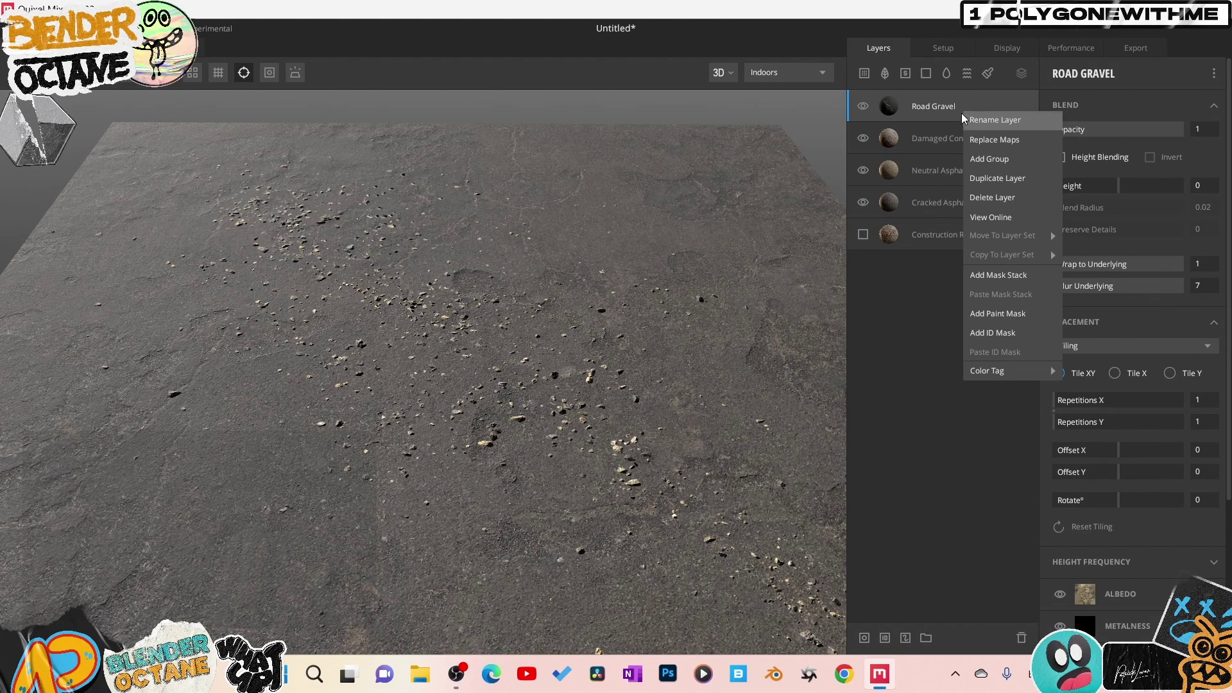
Delete the Road Gravel layer and add the Japanese Painted Stop Sign decal
click(1006, 204)
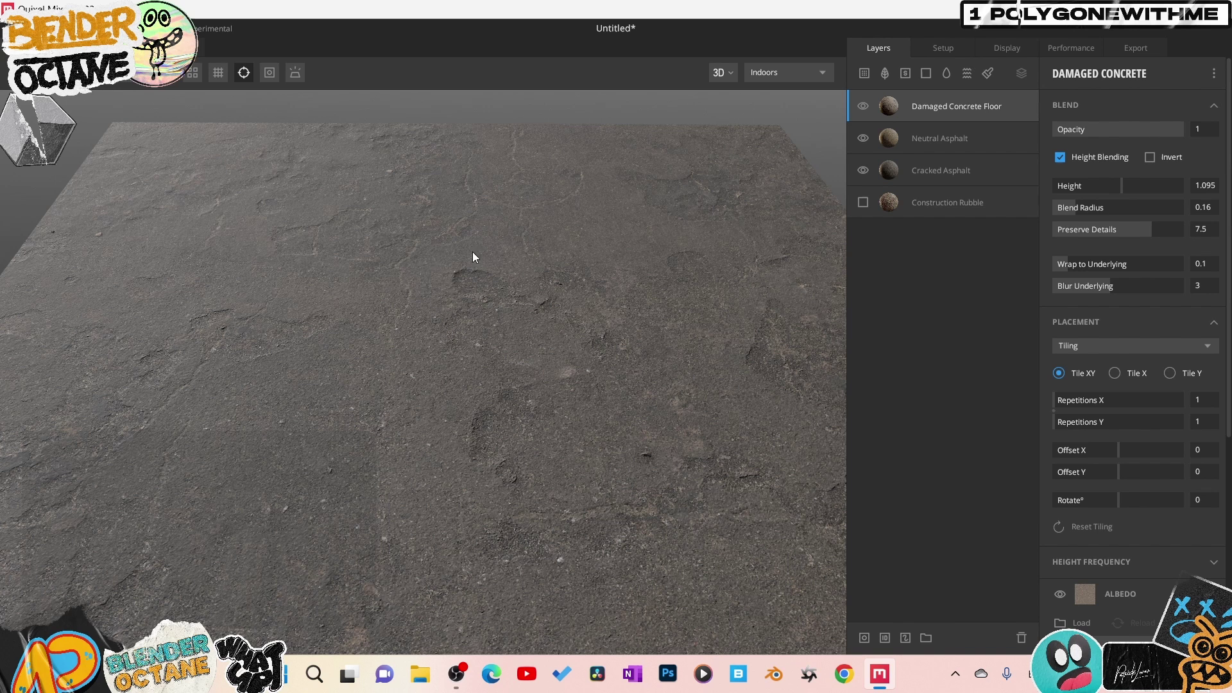
click(885, 79)
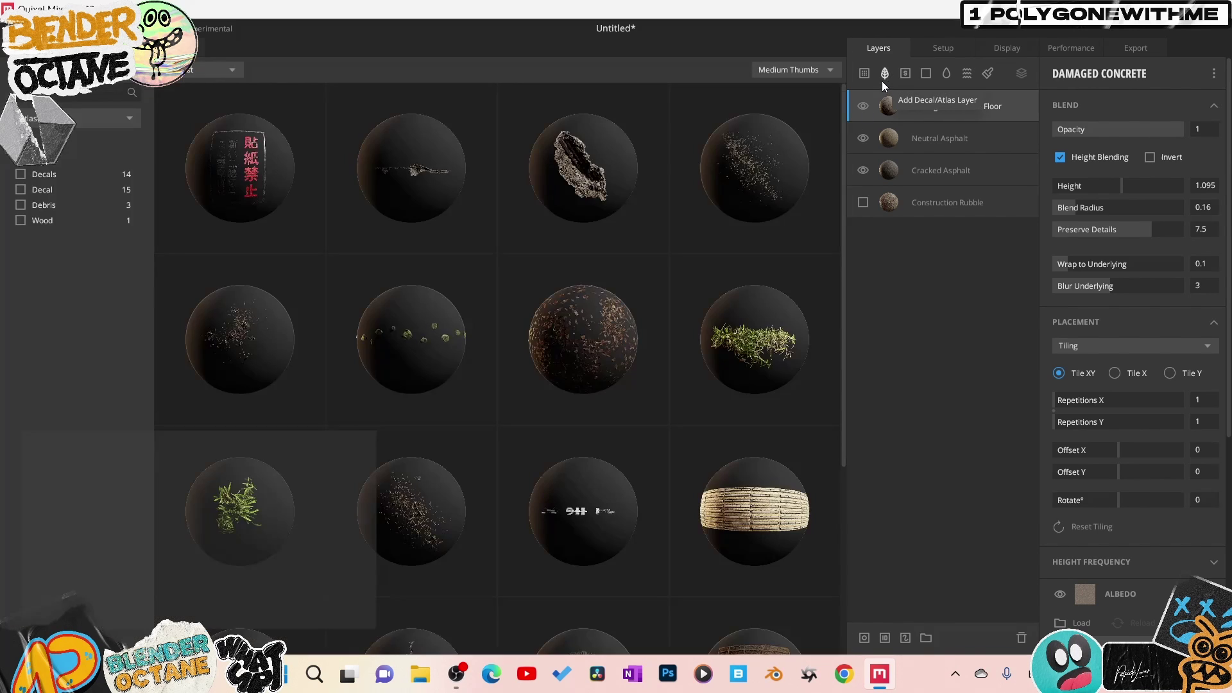
scroll(553, 274, down, 4)
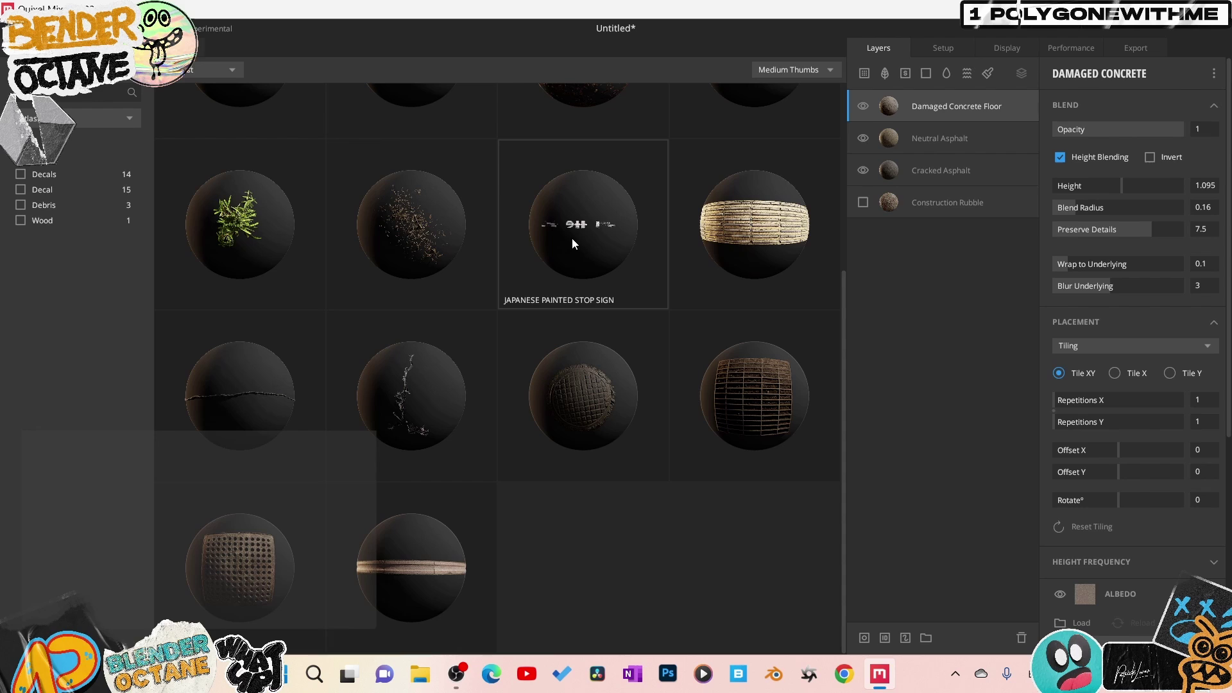
click(572, 242)
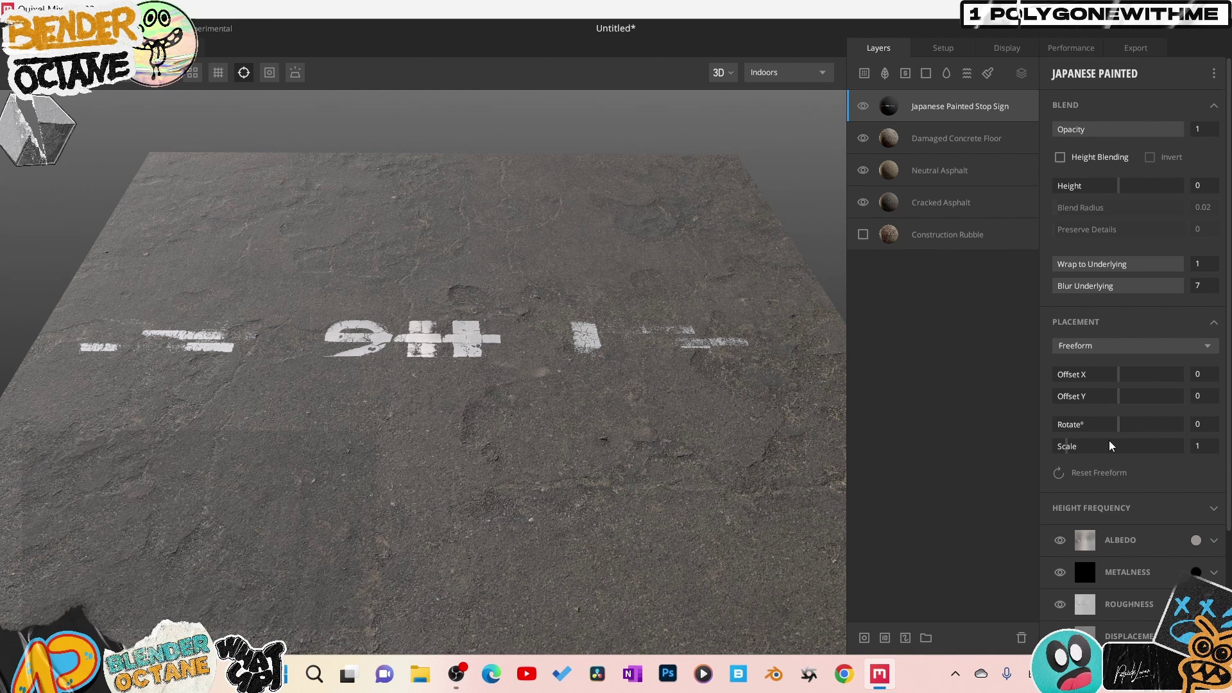
Scale the stop sign decal to 1.103 and offset it to X 0.04, Y 0.194
drag(1067, 445, 1070, 449)
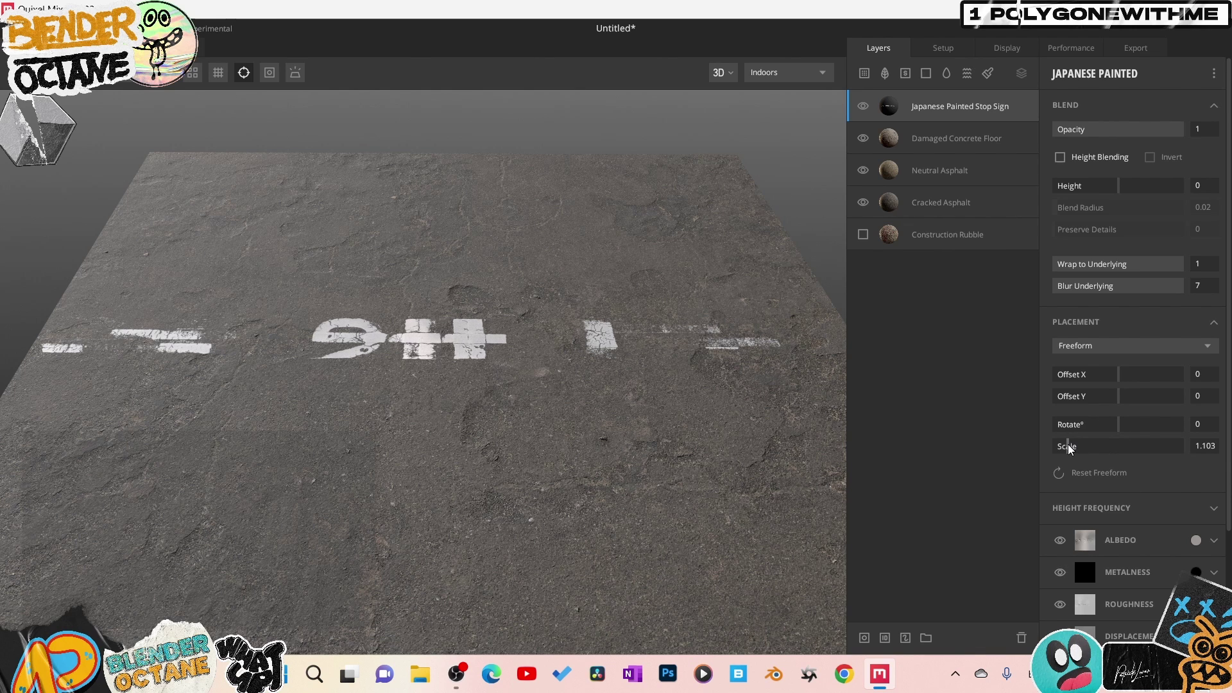
mouse_move(1120, 397)
mouse_down()
mouse_move(1135, 399)
mouse_move(1126, 377)
mouse_up()
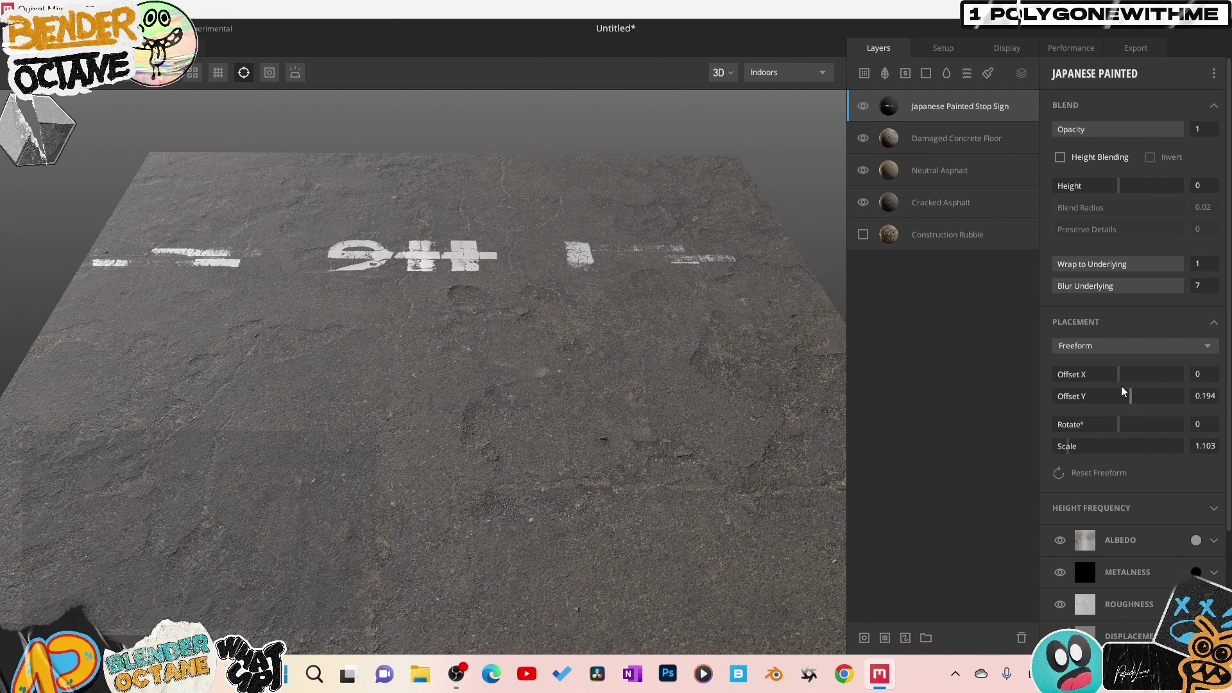
drag(385, 321, 237, 133)
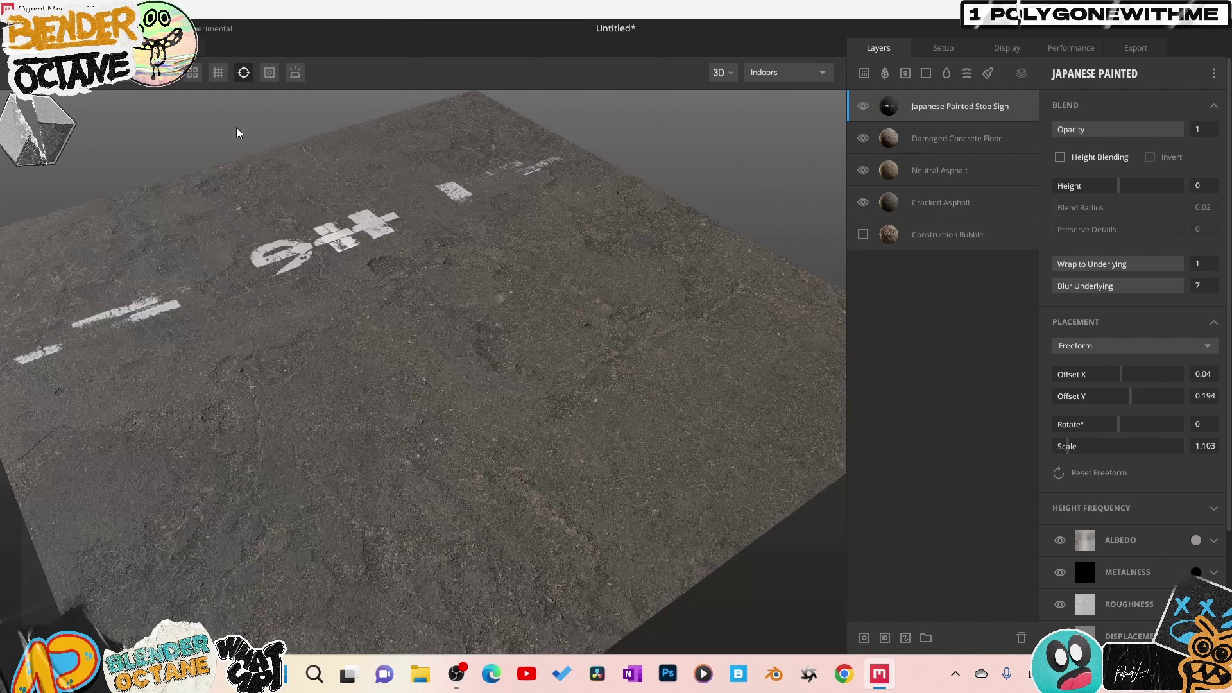
Add a Round Manhole Cover decal offset to -0.294 in both X and Y
click(886, 74)
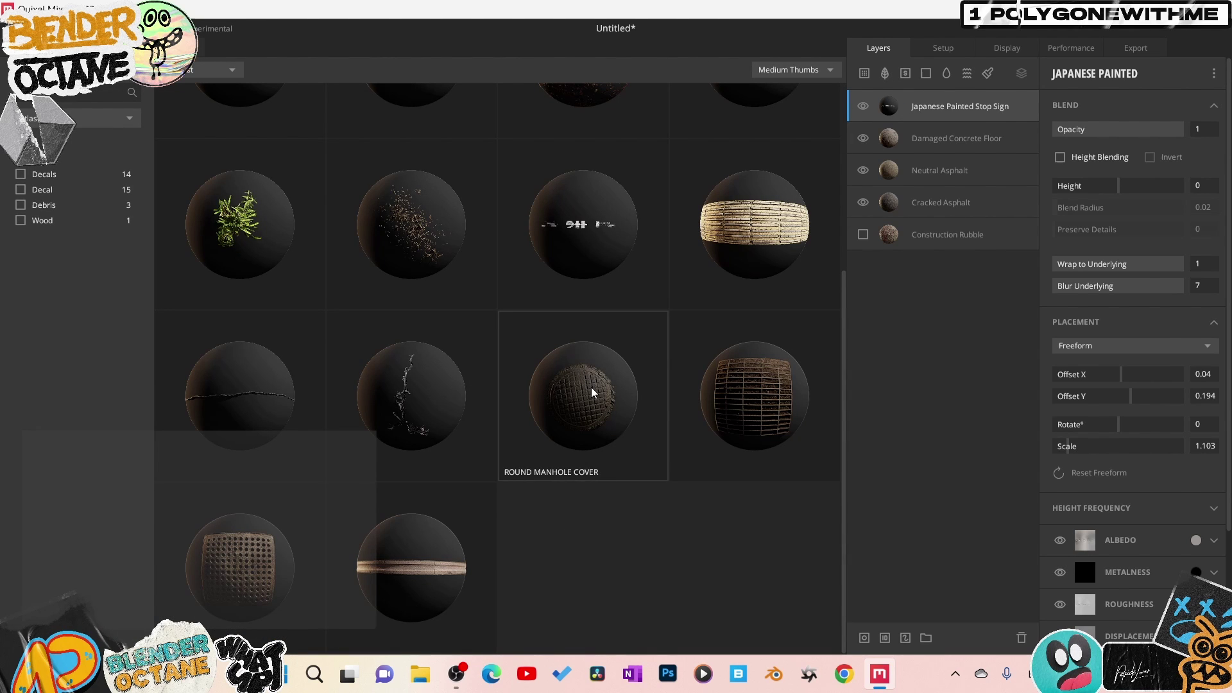
scroll(591, 393, up, 2)
scroll(592, 394, down, 2)
click(580, 402)
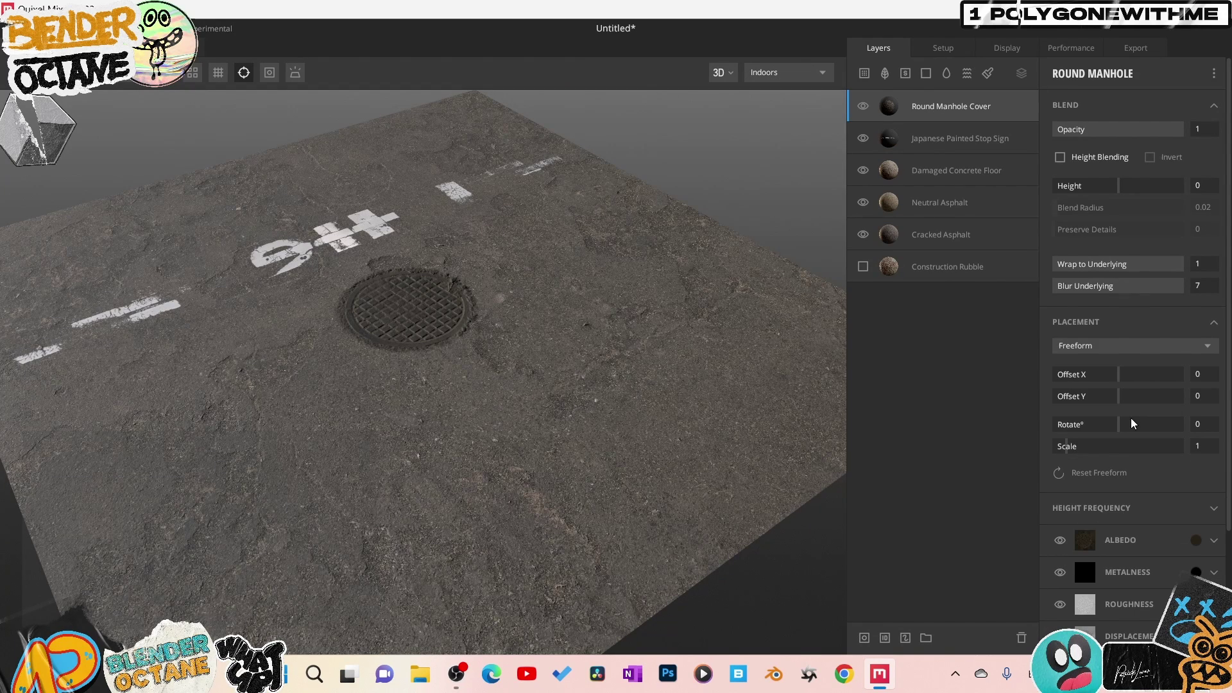
drag(1126, 381, 1099, 397)
Set the manhole cover's albedo Match to Underlying to about 0.13
scroll(459, 505, down, 3)
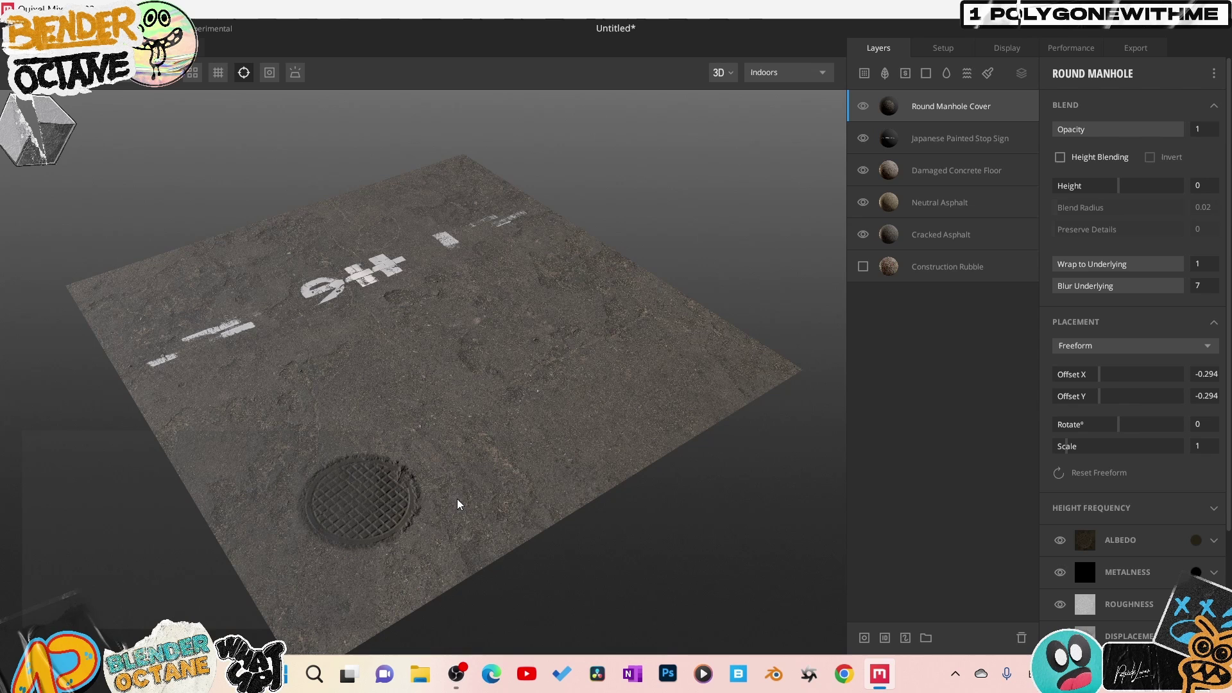
scroll(459, 505, up, 2)
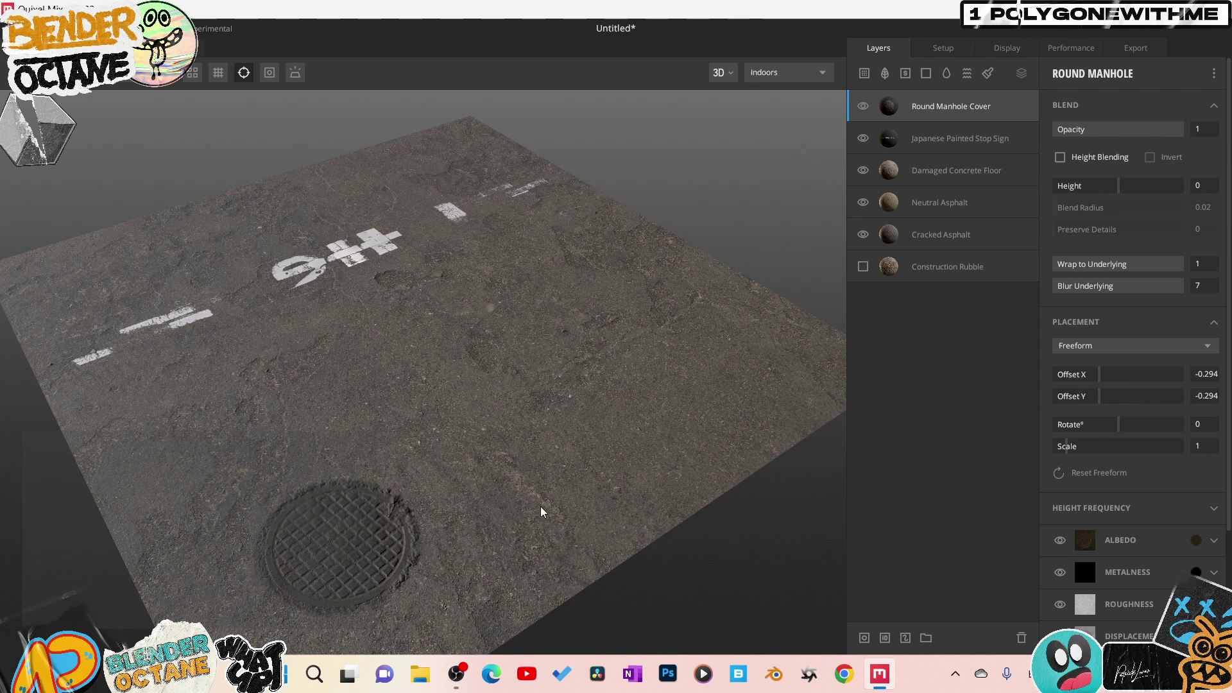
click(1214, 541)
scroll(1140, 568, down, 3)
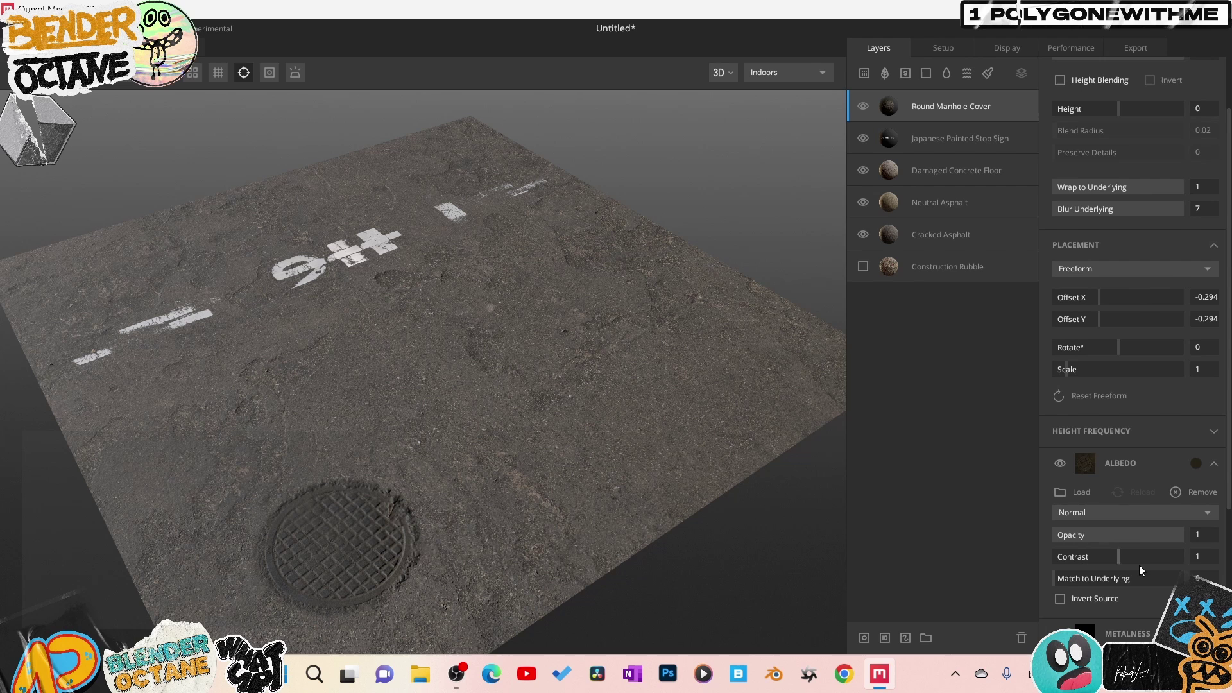
mouse_move(1084, 579)
mouse_down()
mouse_move(1107, 578)
mouse_move(1072, 568)
mouse_up()
drag(411, 350, 275, 358)
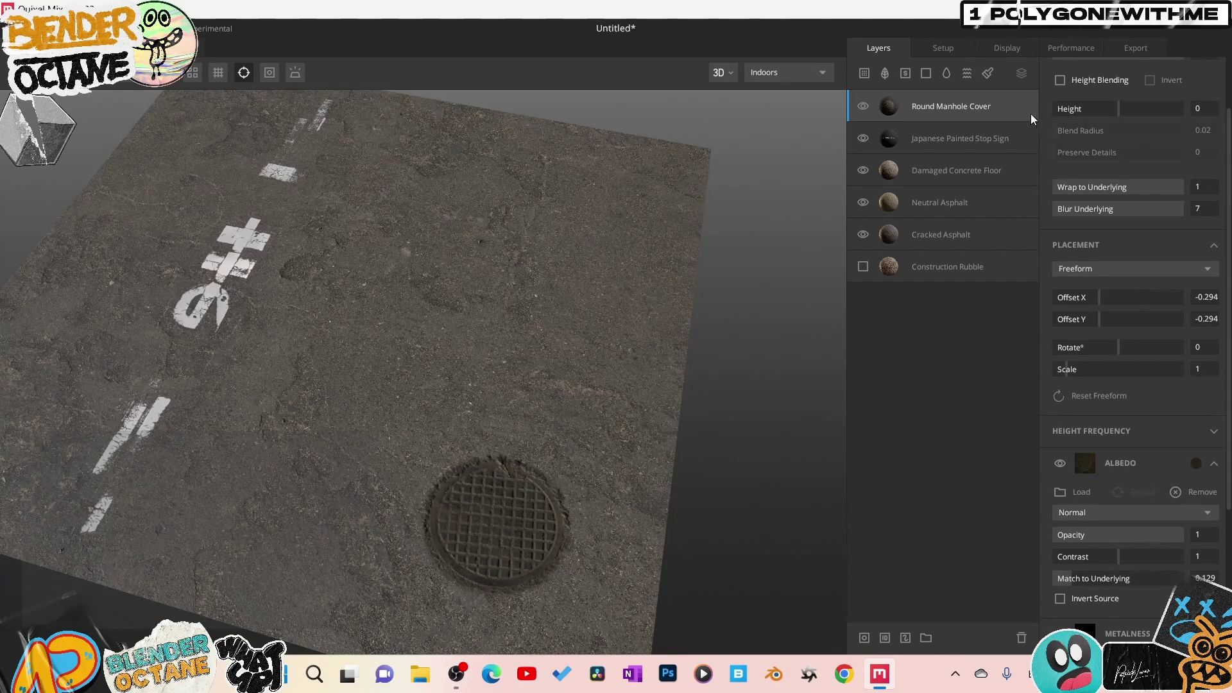
Adjust the Japanese Painted Stop Sign layer's albedo Match to Underlying
click(983, 144)
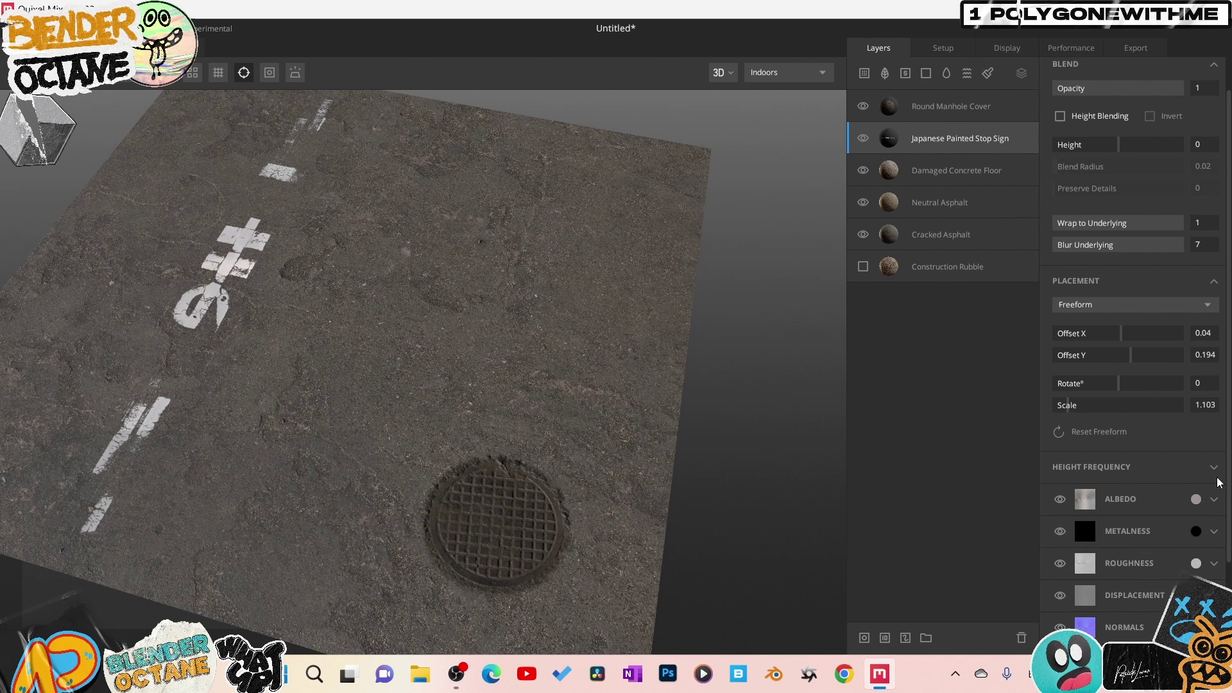
click(1214, 499)
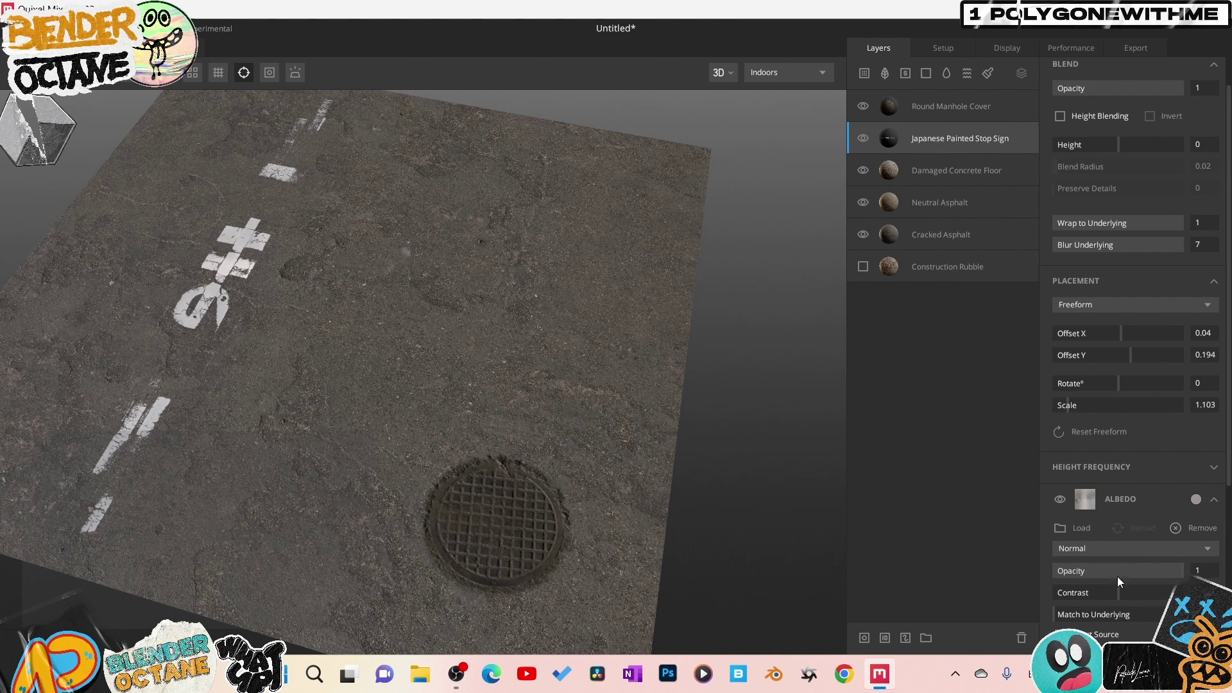
drag(1105, 614, 1092, 614)
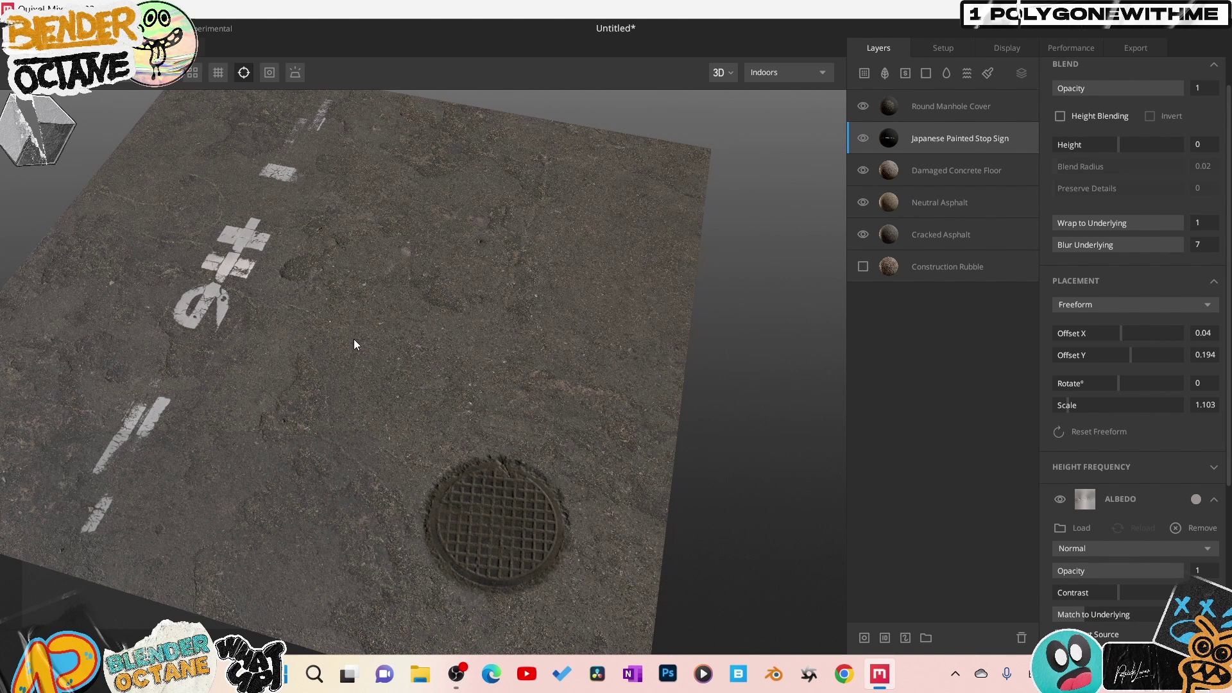
Orbit so the markings run across the top and bring up the decal library
drag(354, 344, 468, 382)
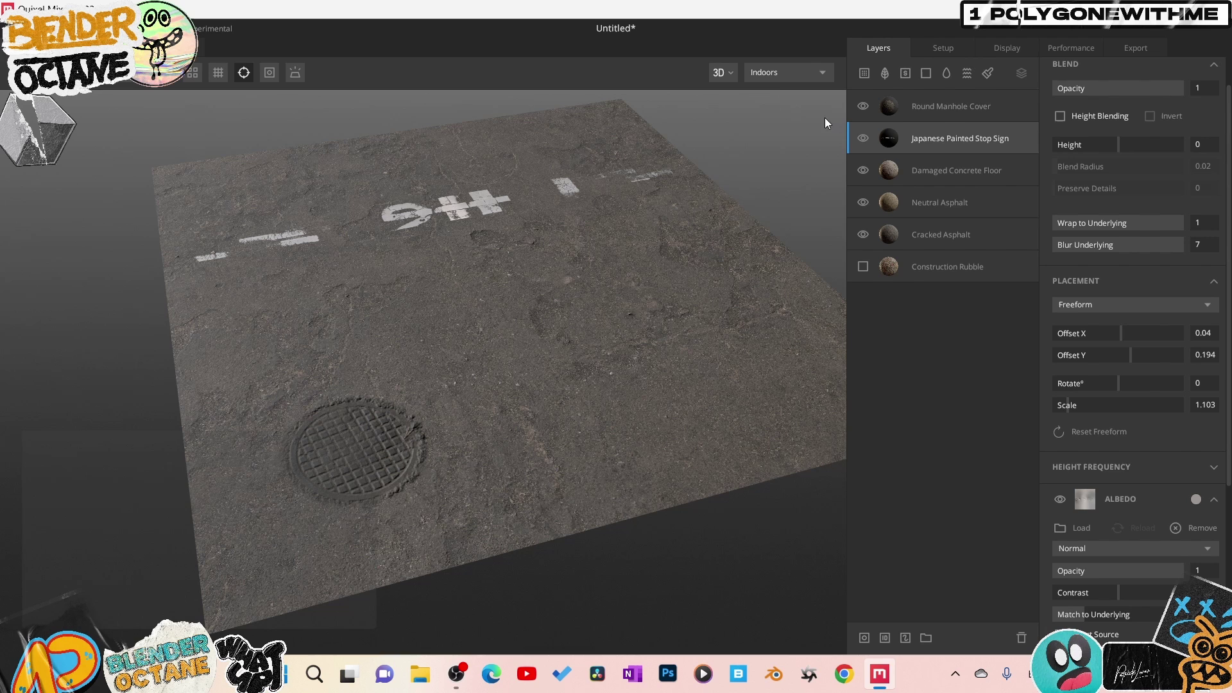
click(888, 75)
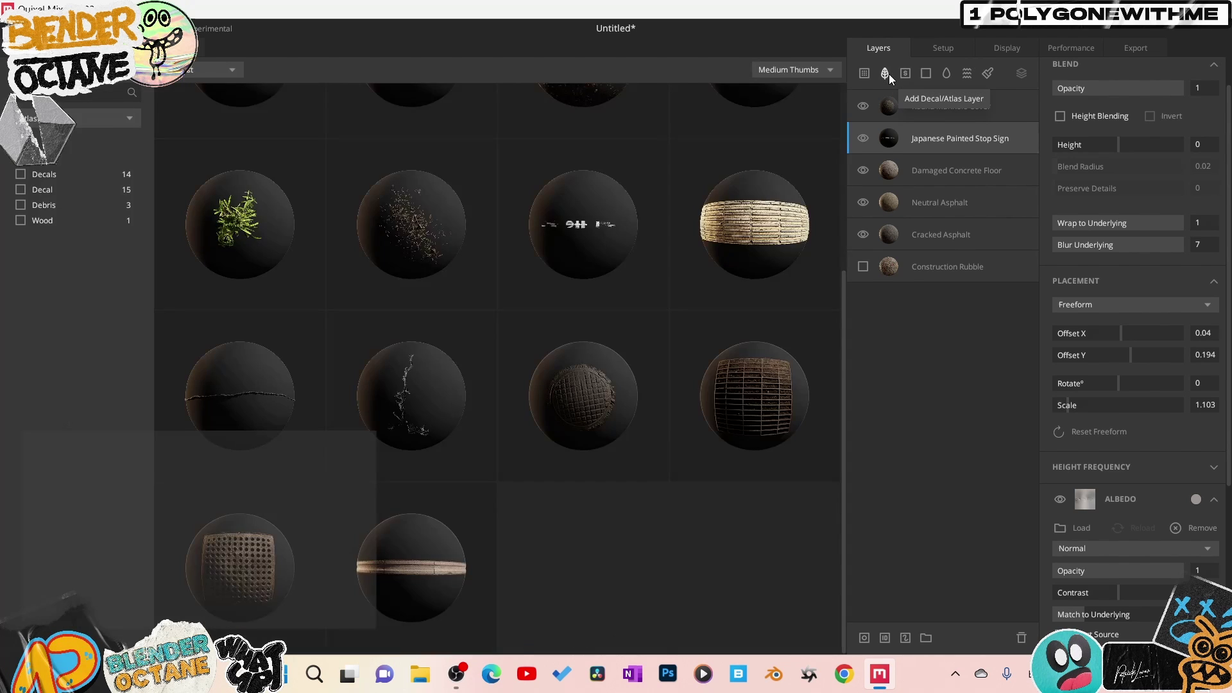
scroll(595, 335, up, 1)
scroll(498, 469, down, 1)
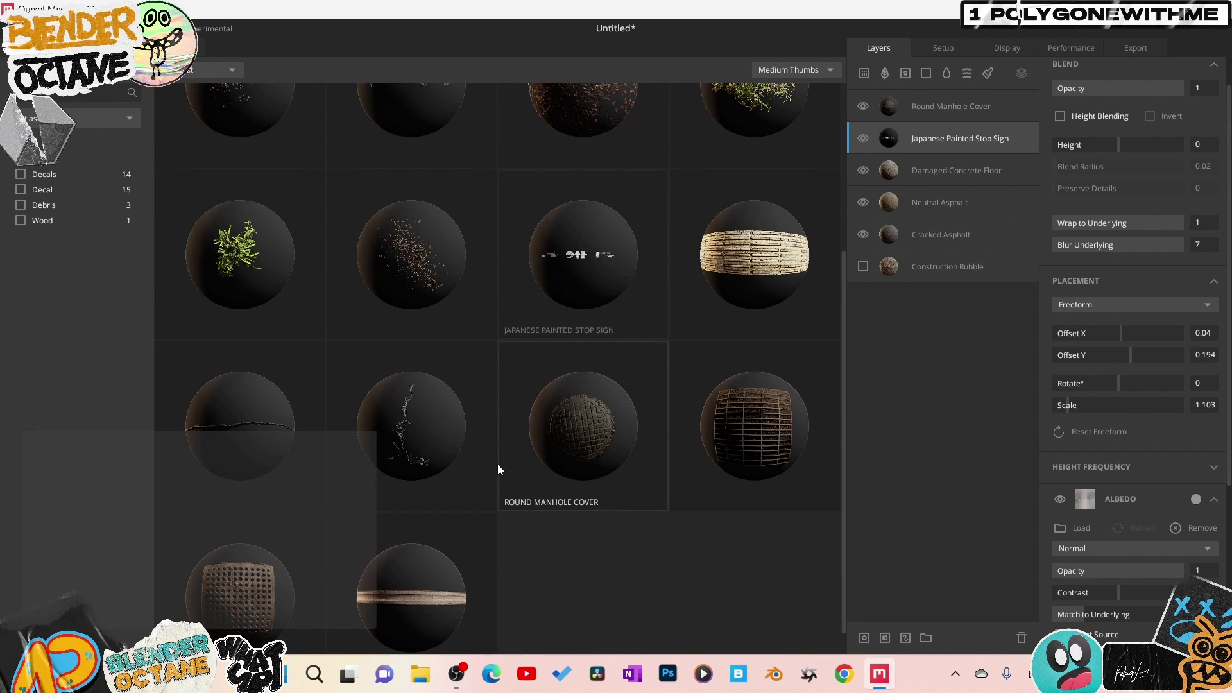
Add an Asphalt Crack decal and enlarge the Japanese Painted Stop Sign to scale 2.495
click(429, 414)
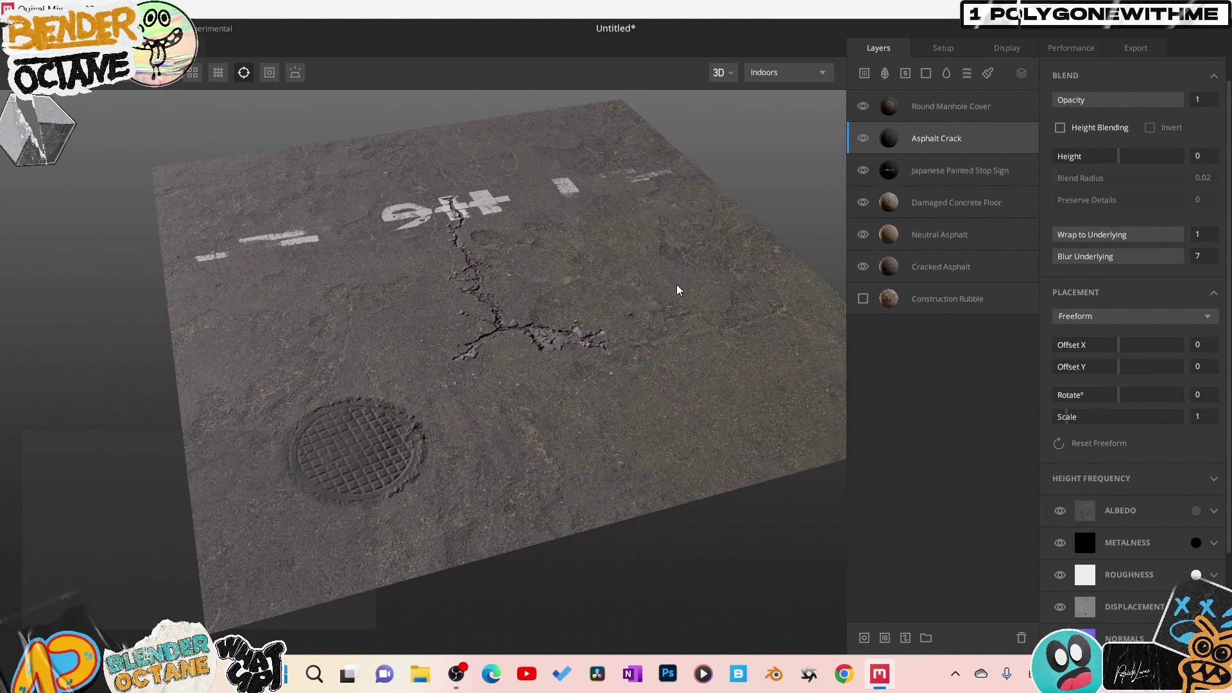
click(948, 171)
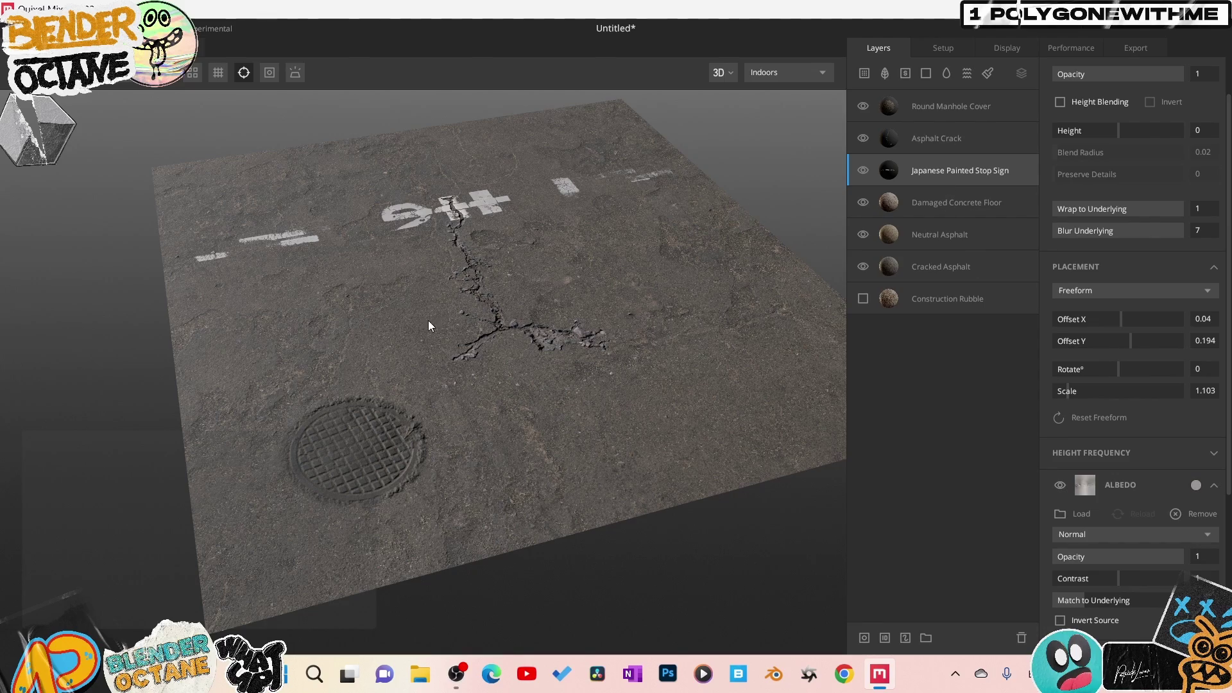
drag(399, 334, 334, 346)
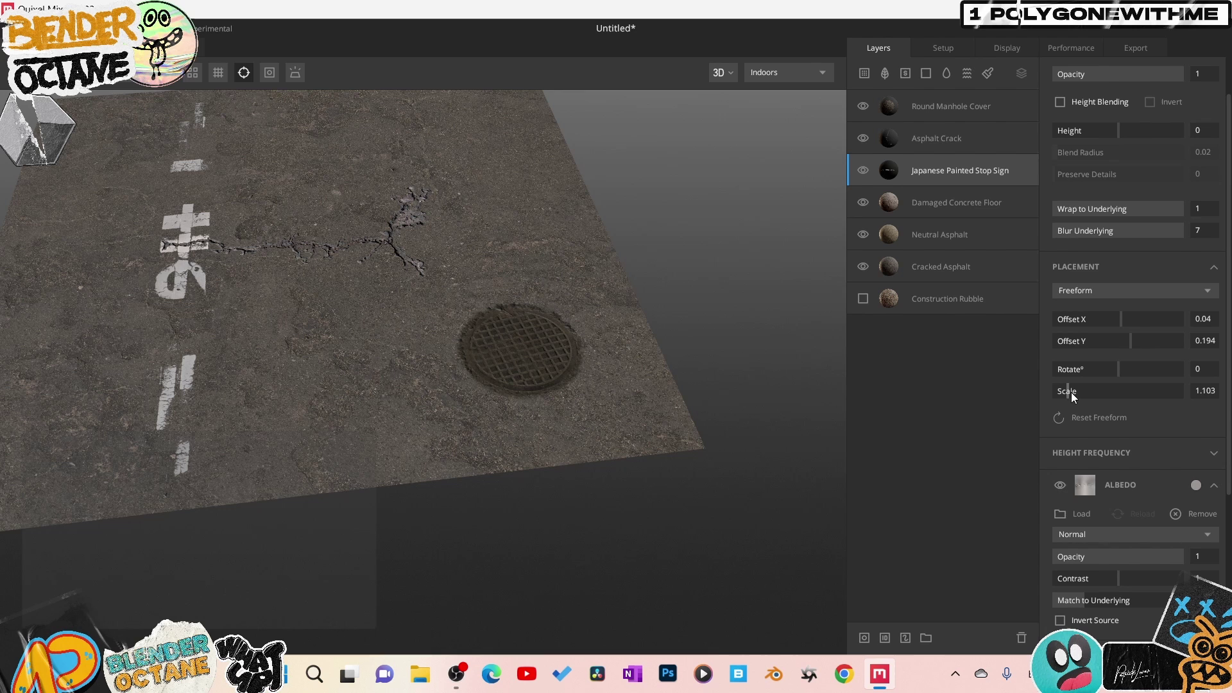
drag(1069, 391, 1085, 394)
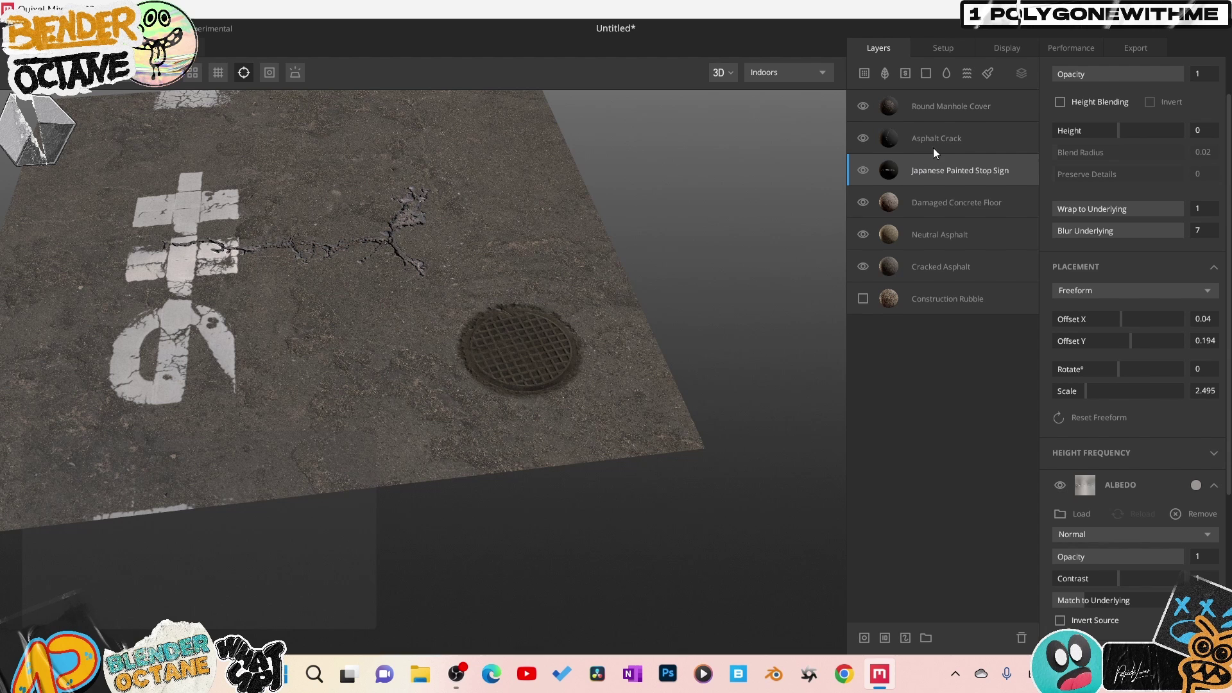
Shrink the Asphalt Crack to scale 0.706 and move it up to offset 0.308/0.269
click(953, 140)
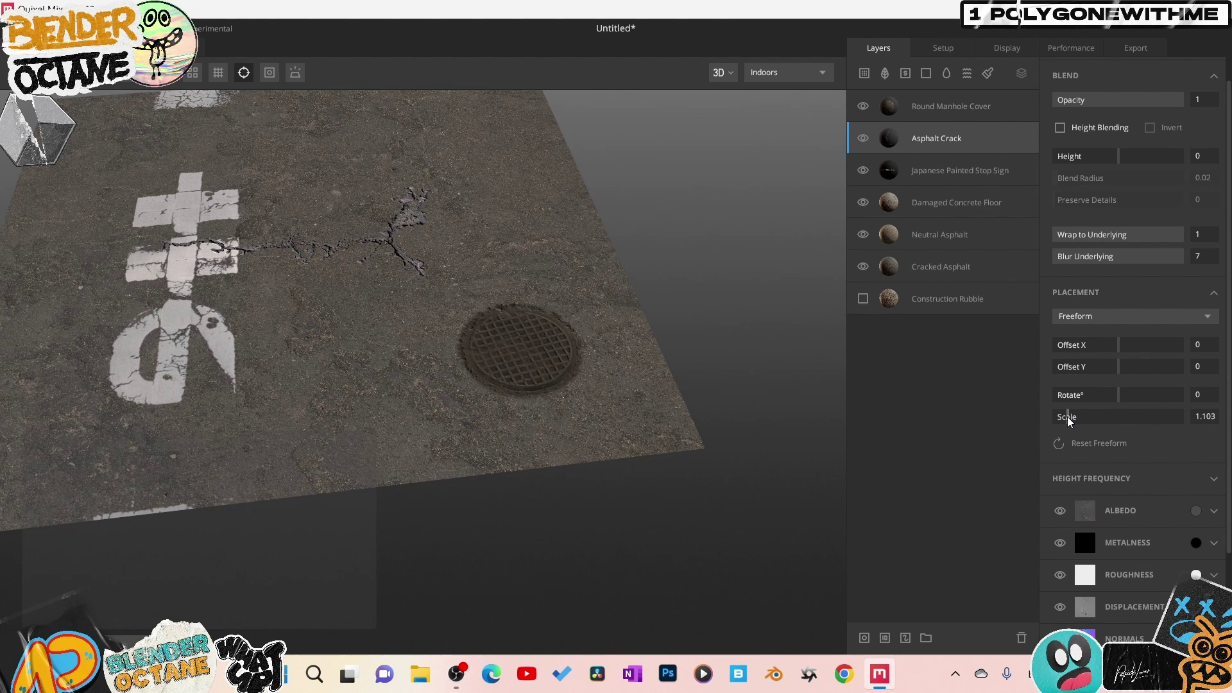
drag(1068, 418, 1065, 419)
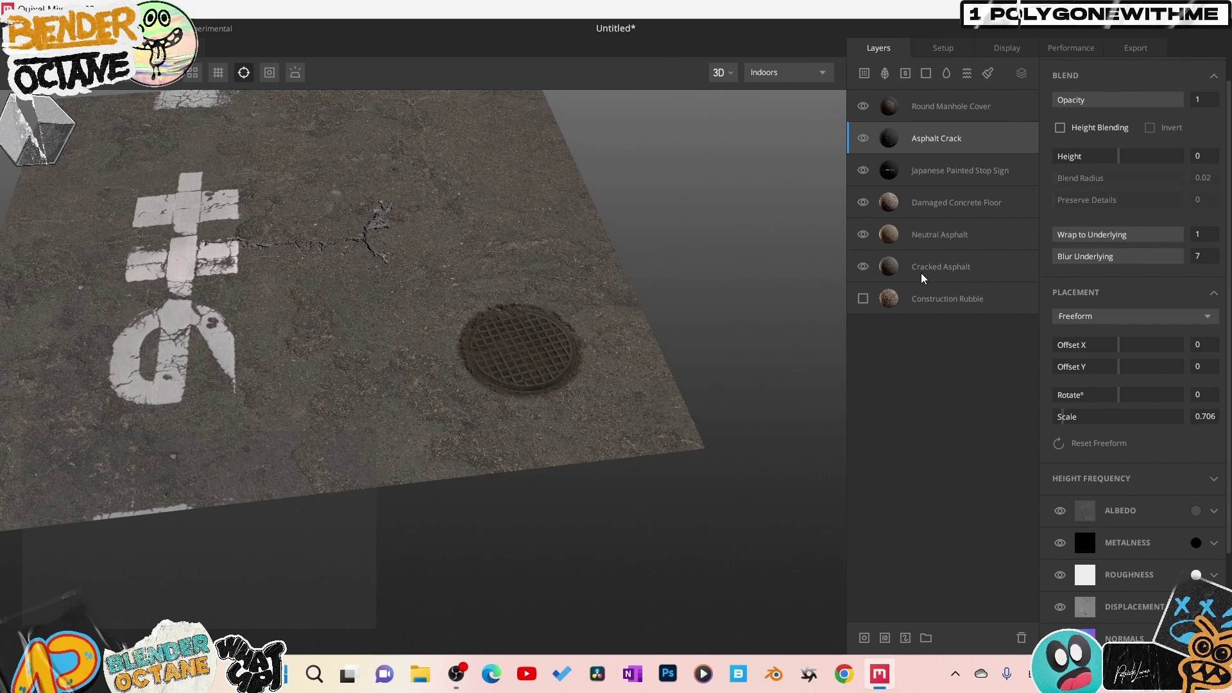
drag(1119, 375, 1135, 366)
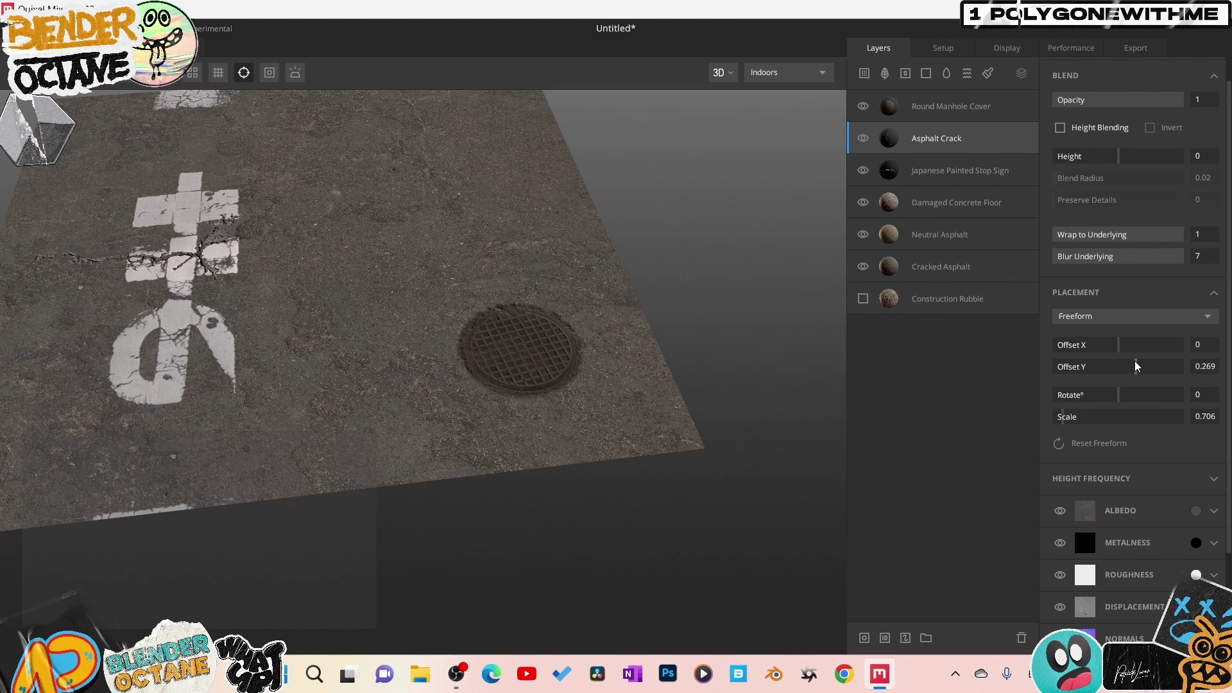
click(1214, 512)
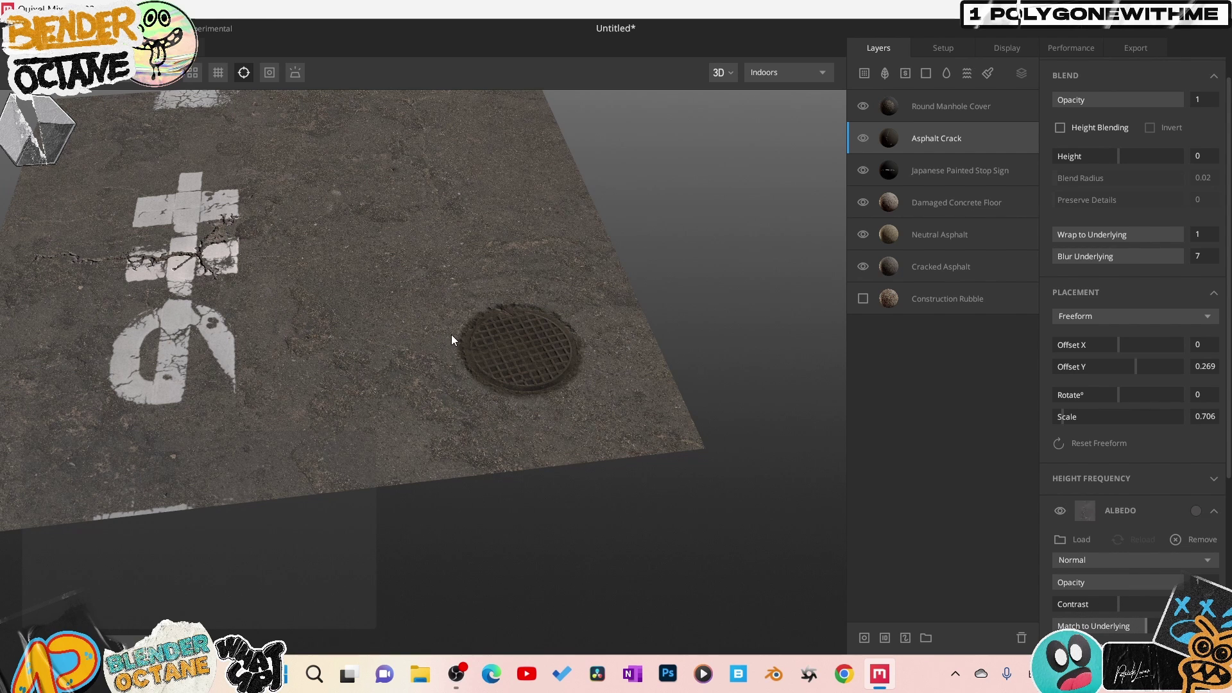
drag(461, 337, 457, 421)
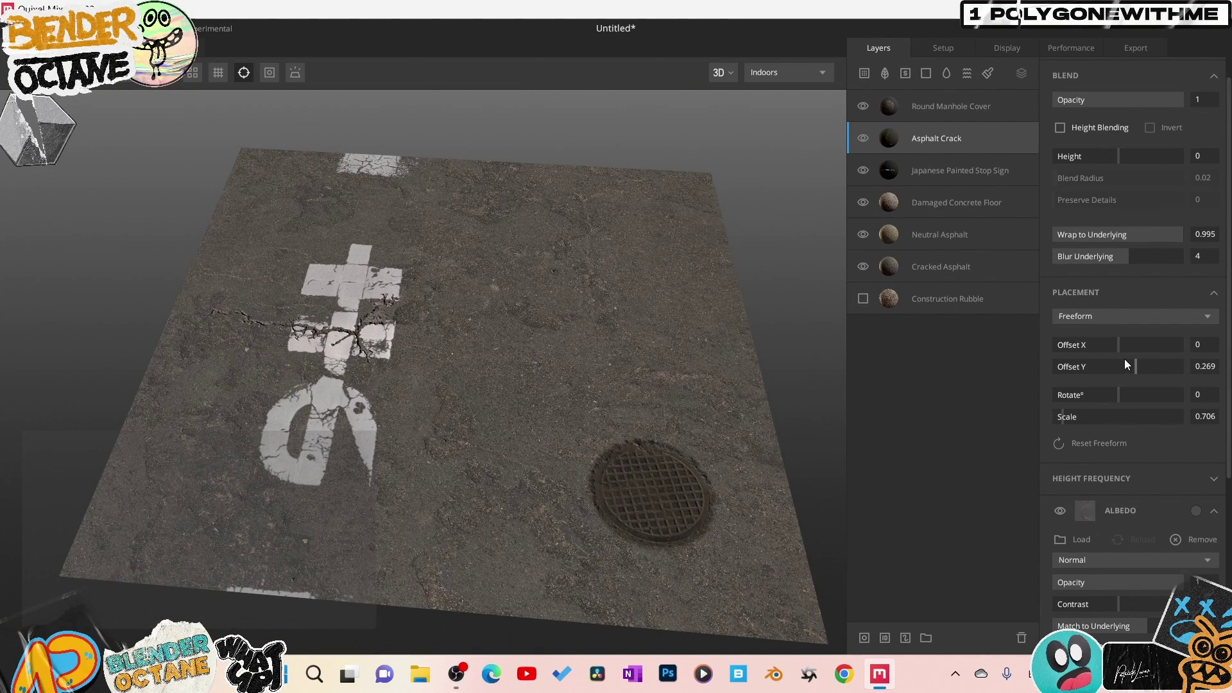
drag(1117, 347, 1142, 349)
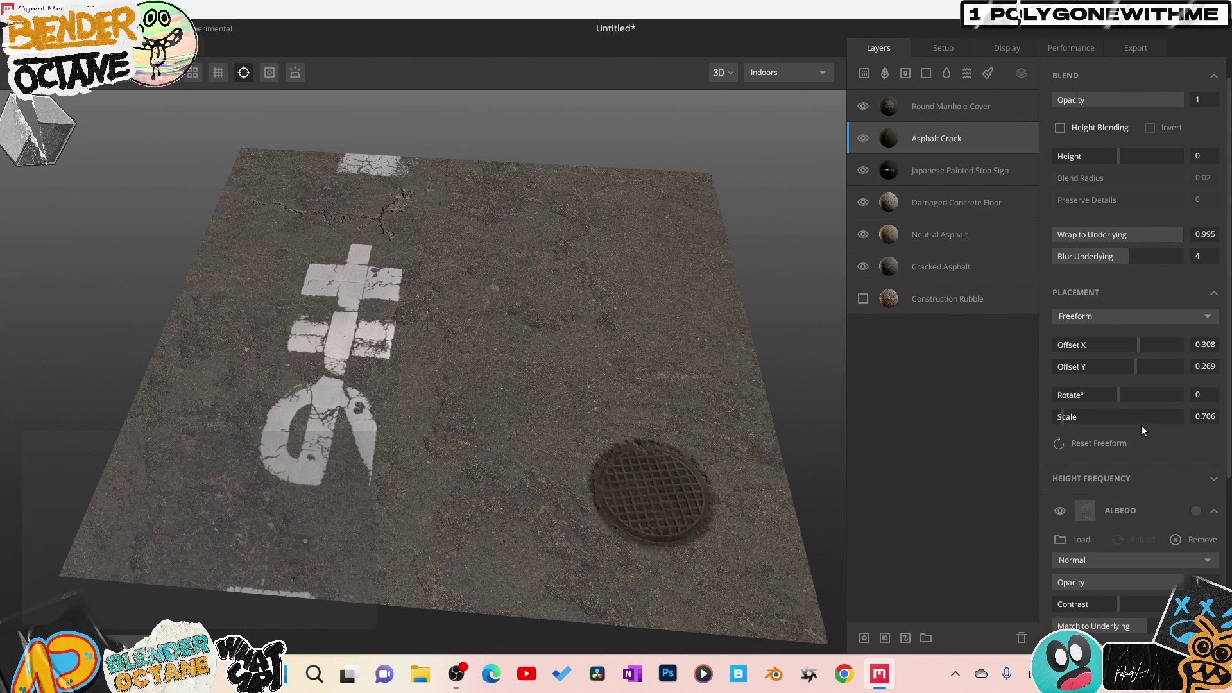
Duplicate the Asphalt Crack, setting the copy to rotate 180, scale 0.656, offset -0.383/0.711
right_click(965, 147)
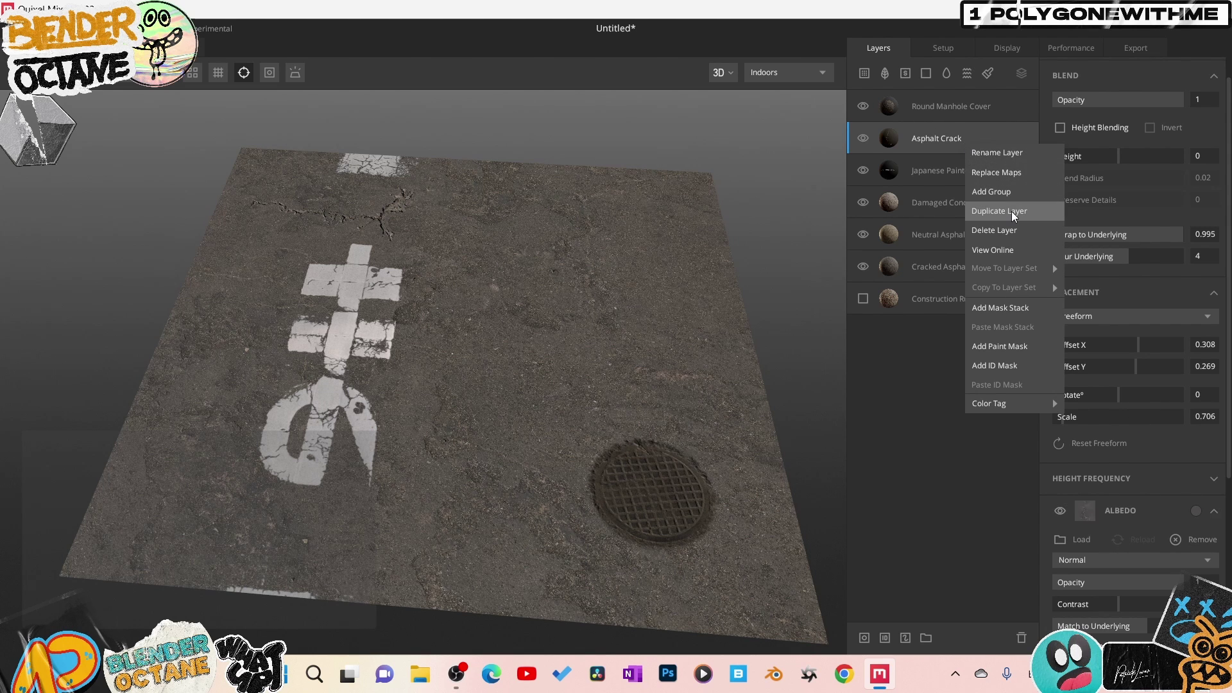
click(986, 217)
click(1065, 417)
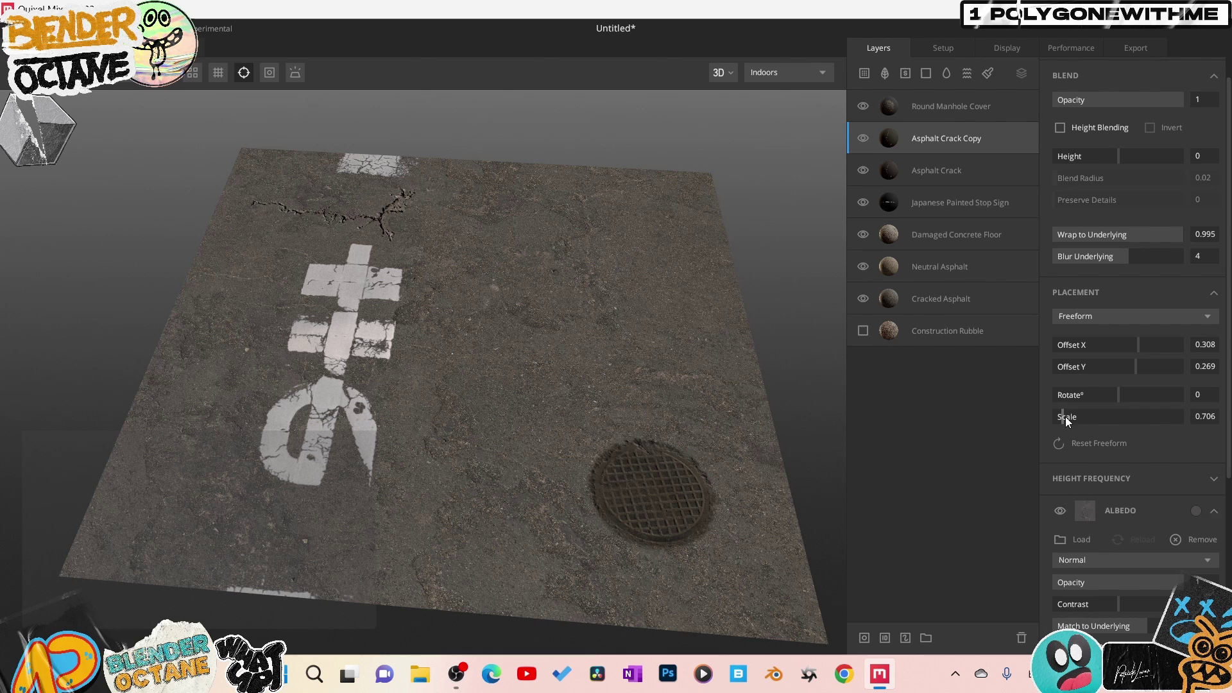
click(1170, 392)
click(1162, 368)
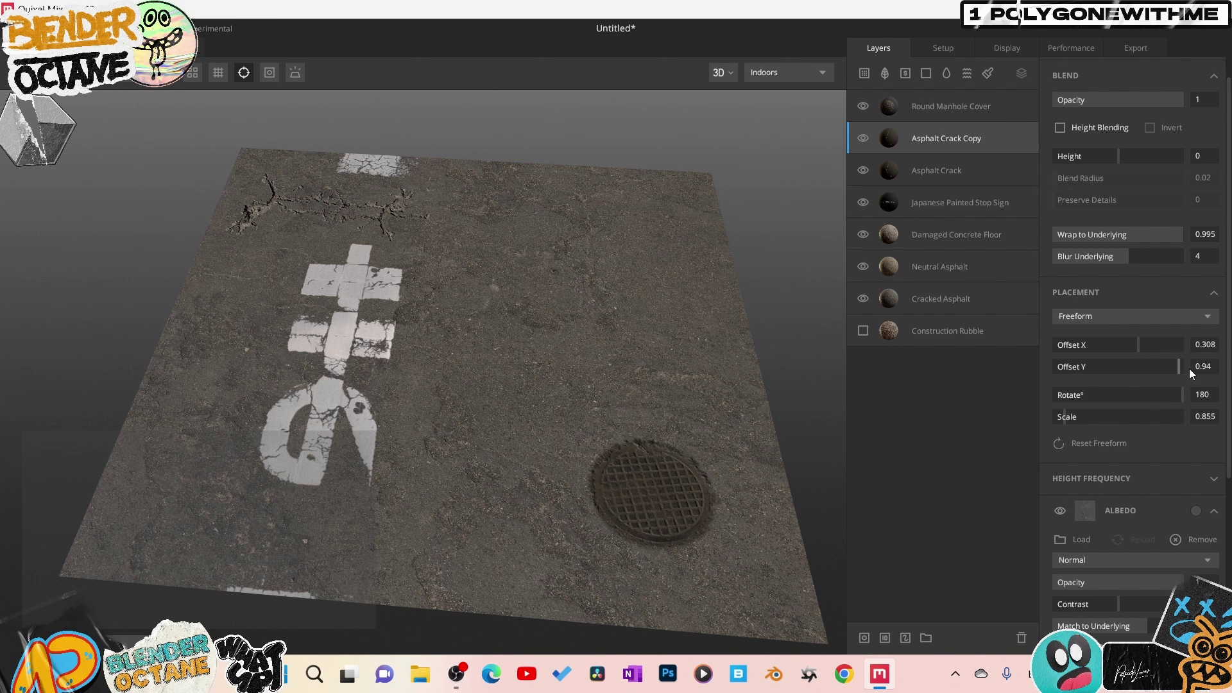
click(1096, 346)
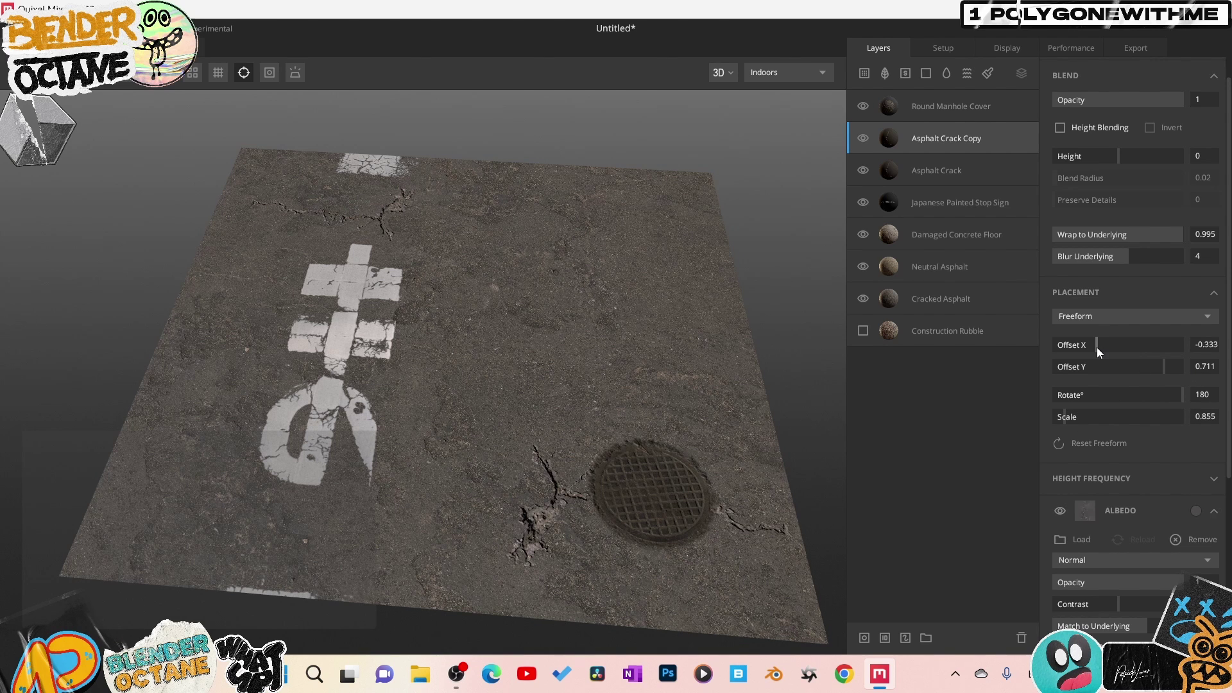
drag(1096, 348, 330, 281)
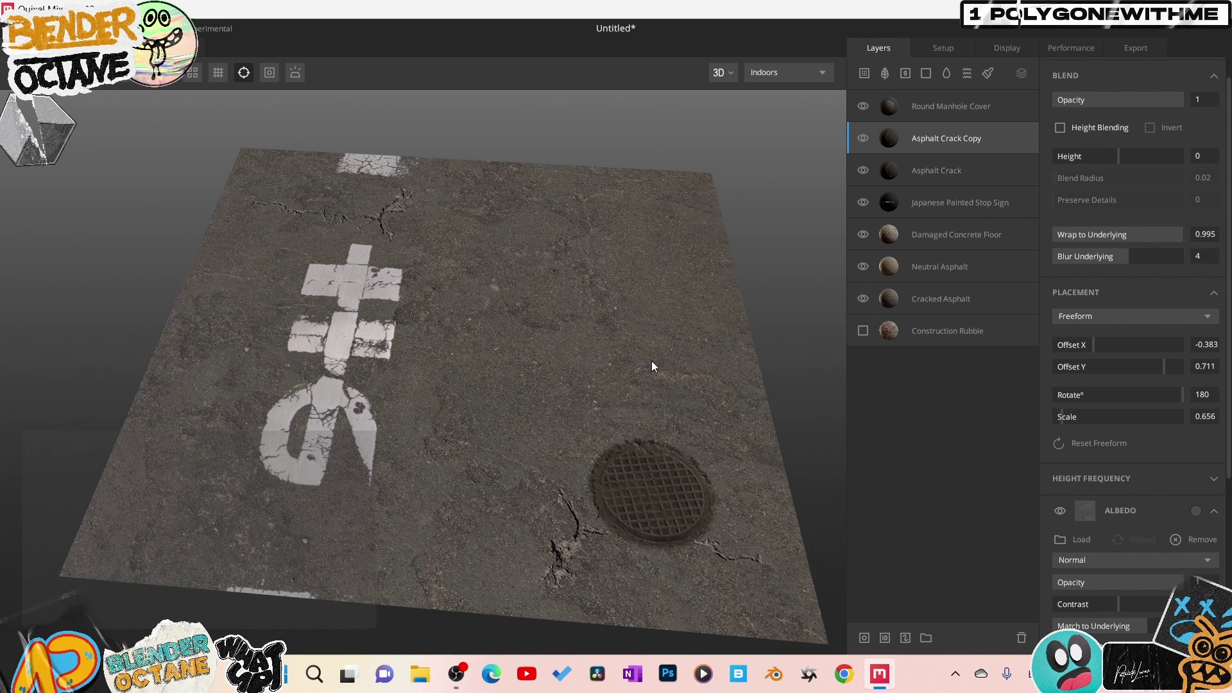
Download the Asphalt Patch atlas decal and place it at the top of the layer stack
click(884, 76)
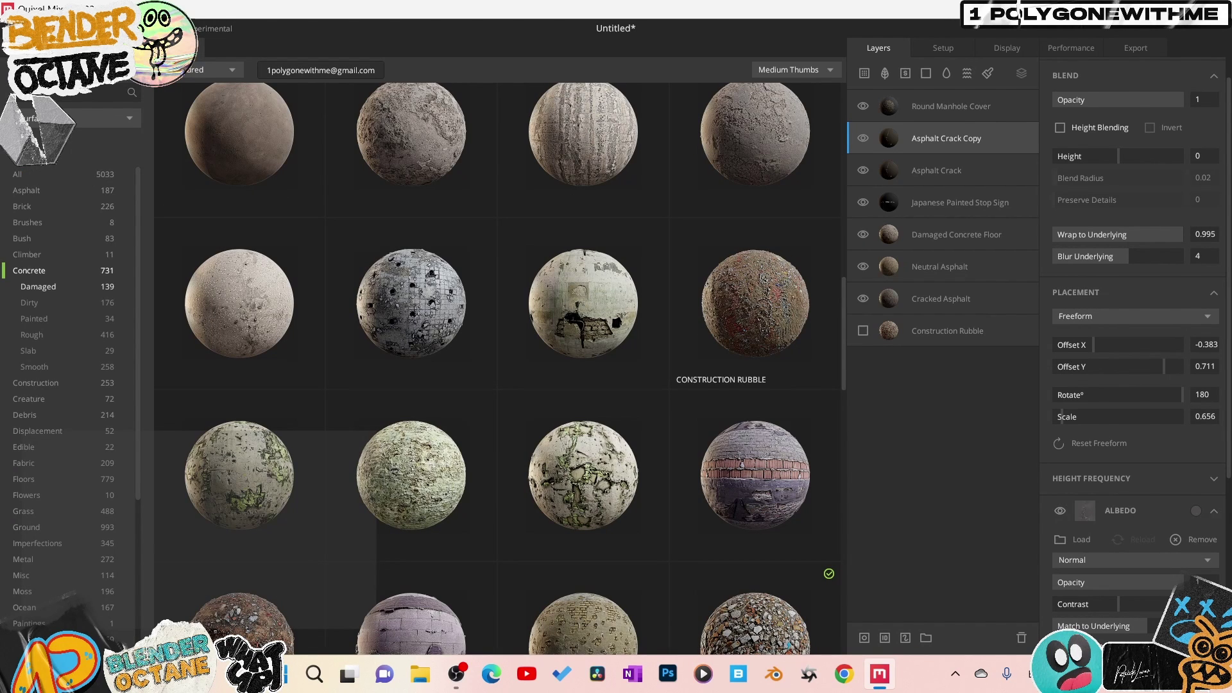
click(130, 118)
click(48, 200)
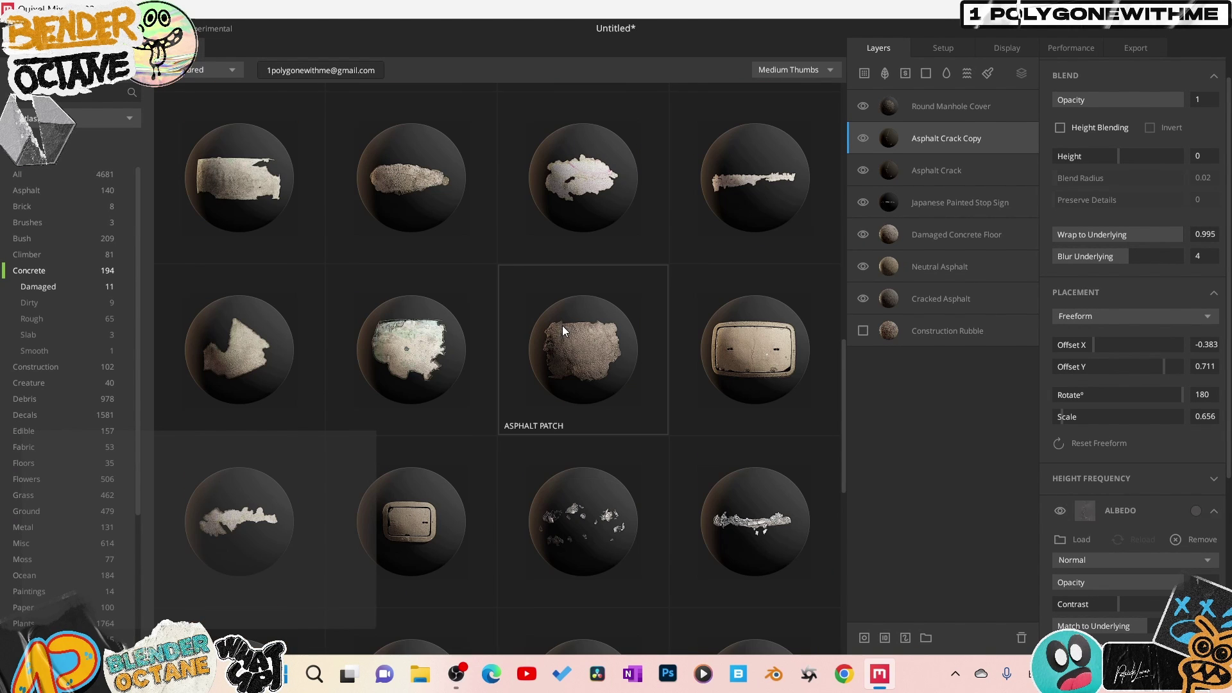
click(583, 342)
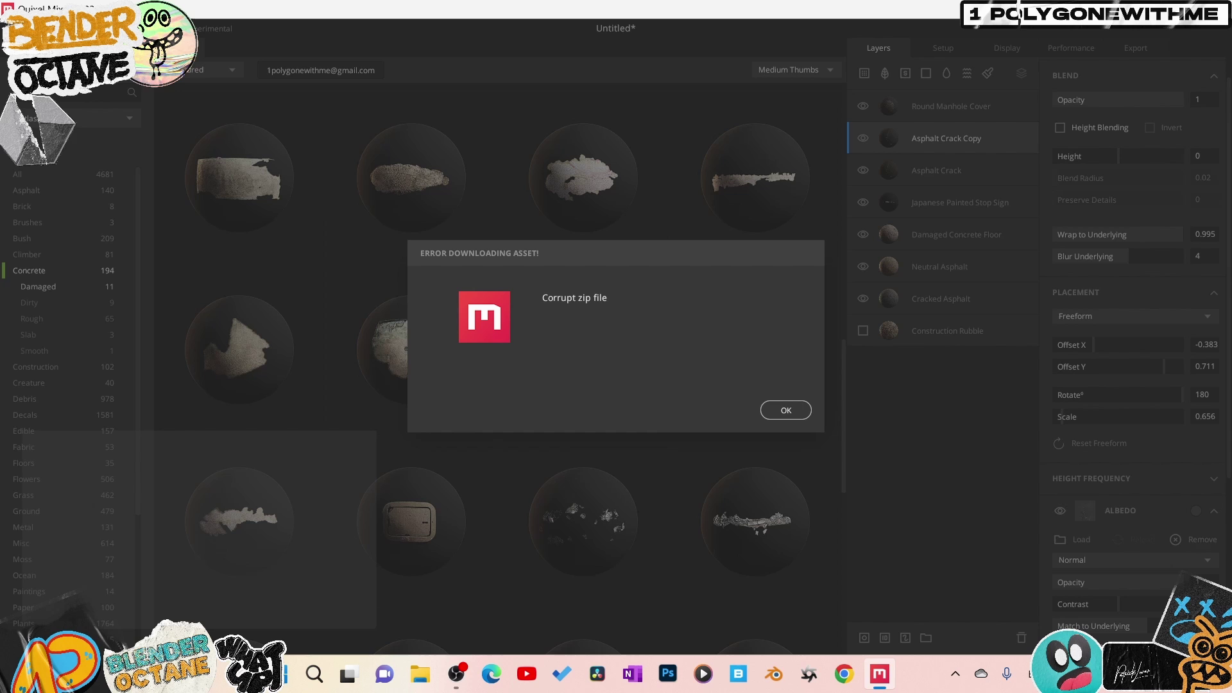
click(785, 410)
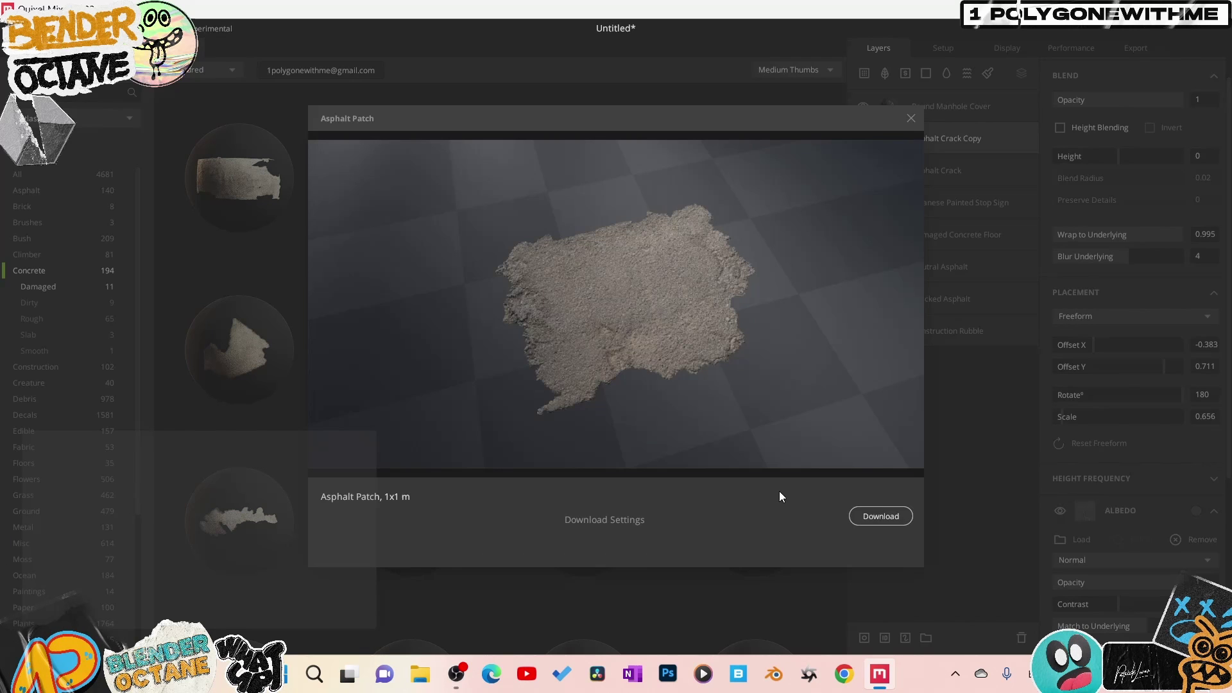
click(877, 514)
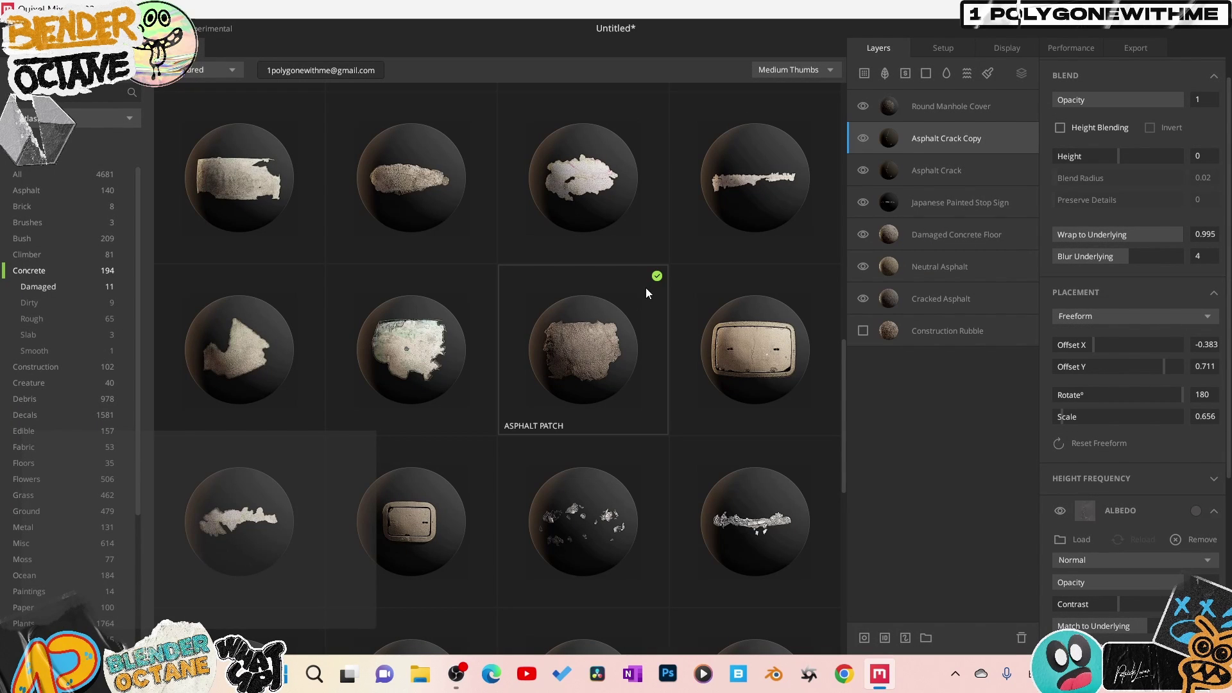
drag(608, 326, 938, 103)
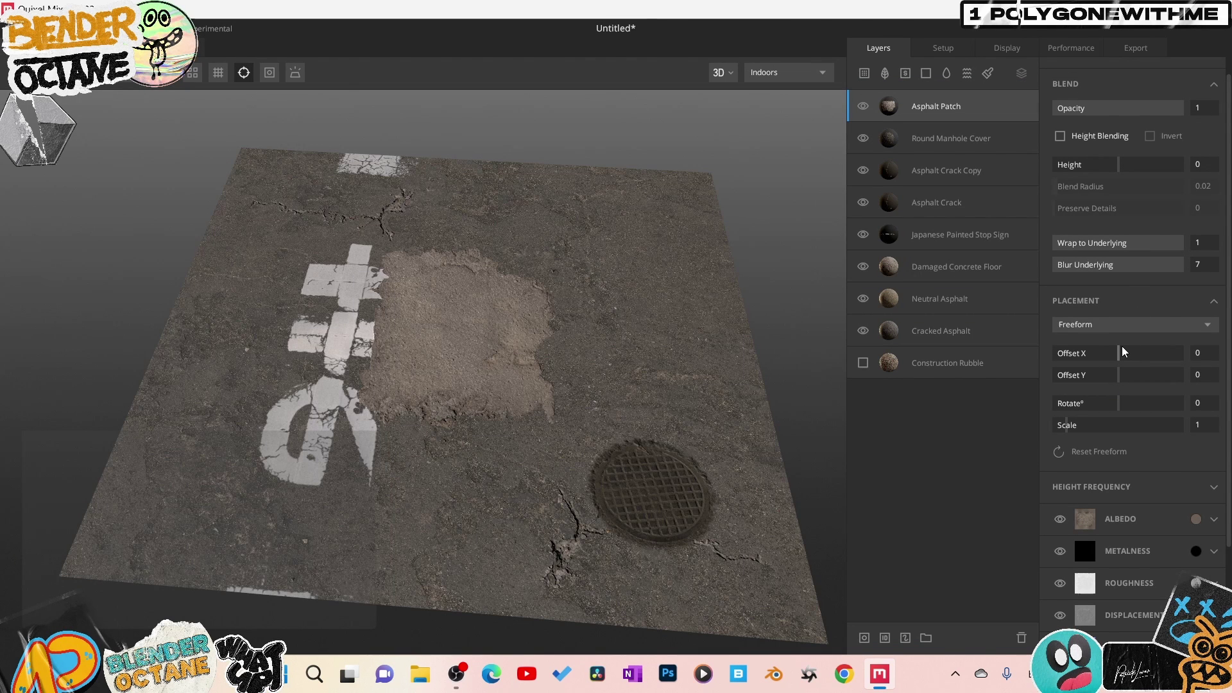
Move the Asphalt Patch to offset 0.085/-0.303 and tint its albedo darker to 3B3733
drag(1120, 353, 1098, 375)
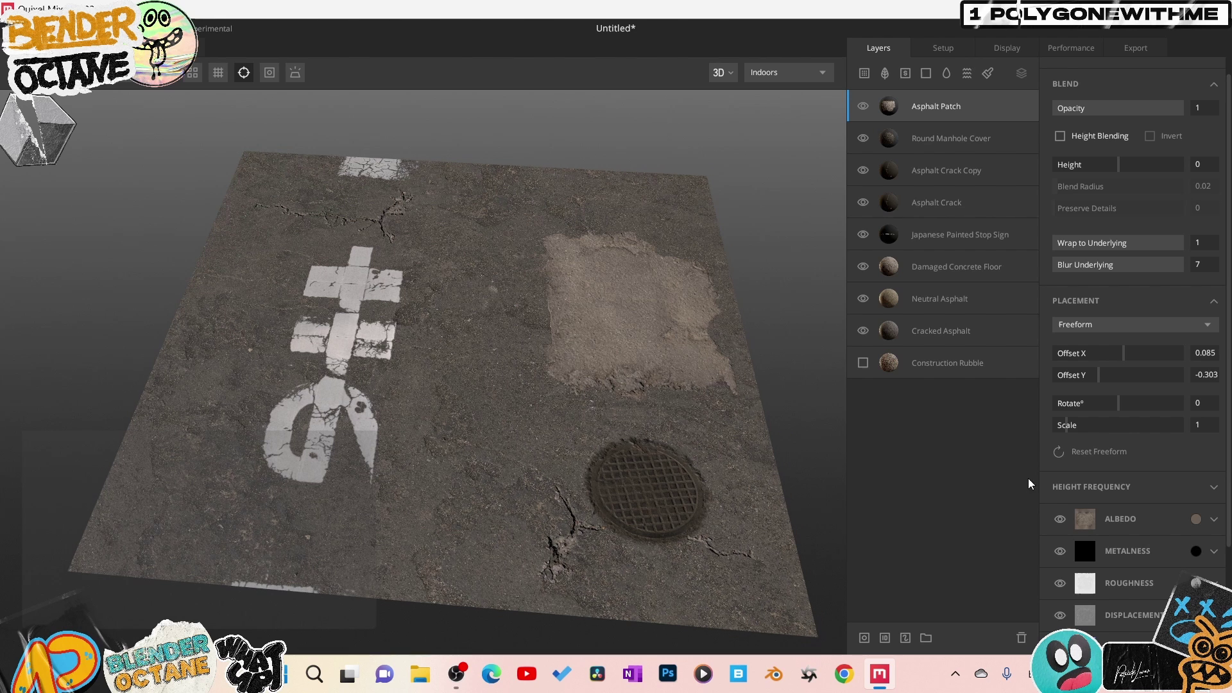
click(1213, 520)
scroll(1144, 549, down, 2)
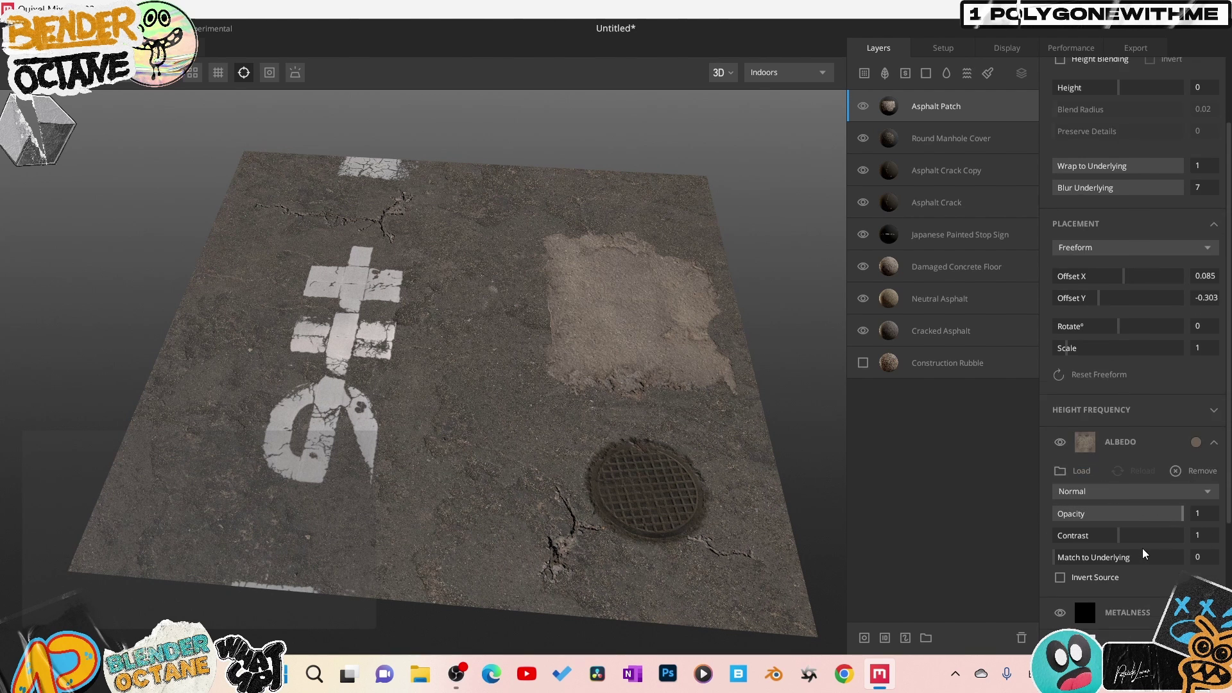
scroll(1142, 548, down, 1)
click(1196, 390)
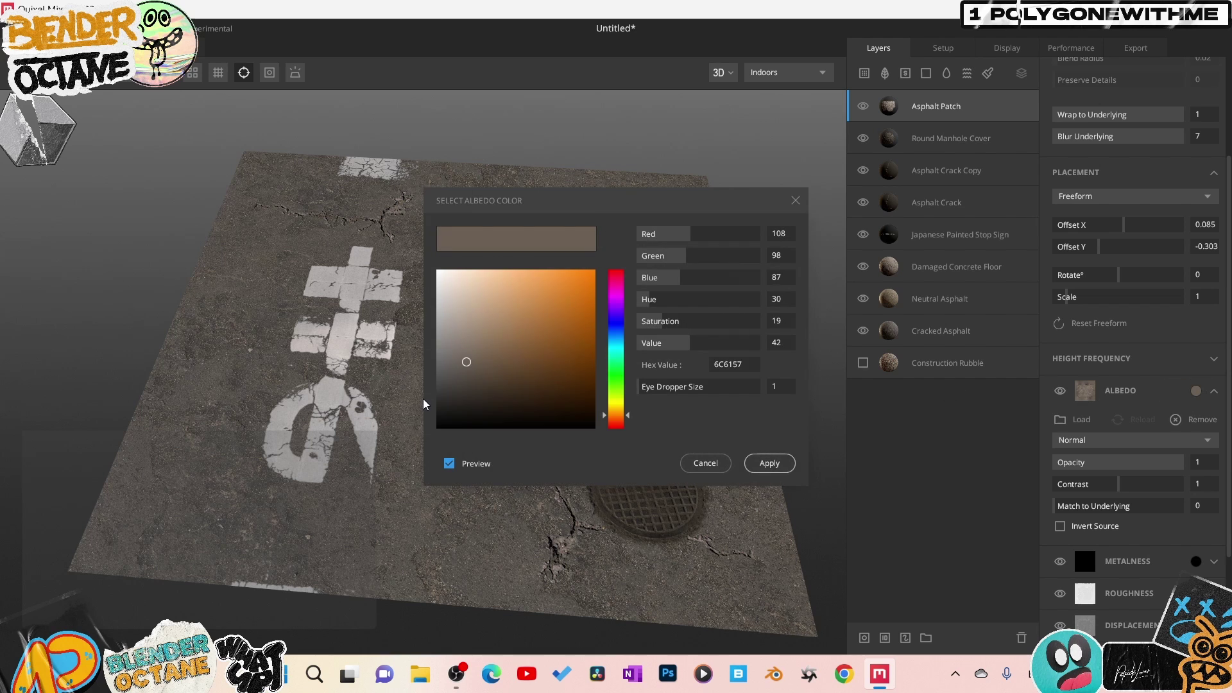
drag(546, 201, 214, 206)
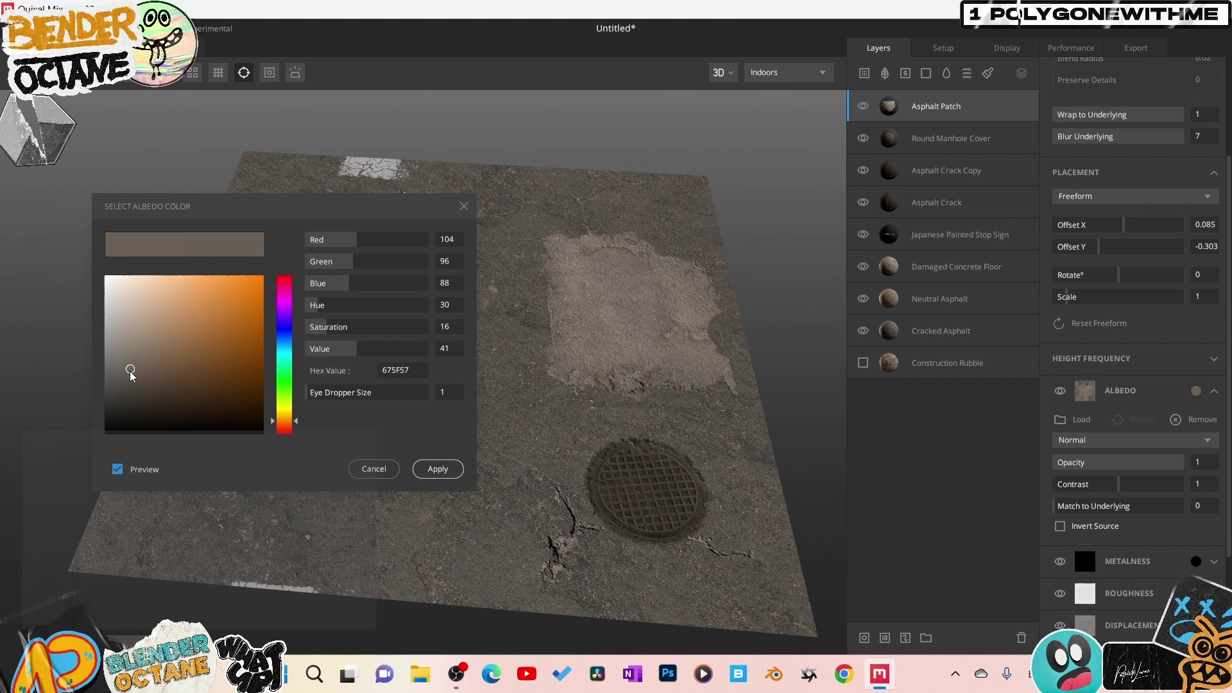
click(125, 398)
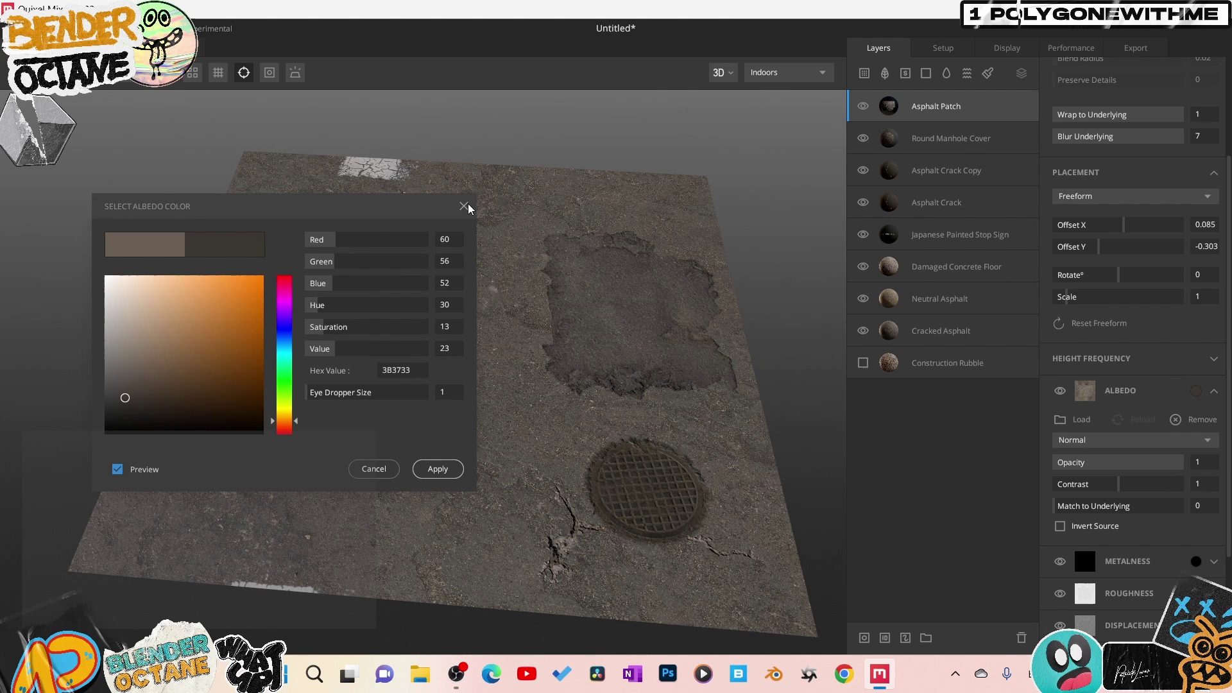
click(450, 476)
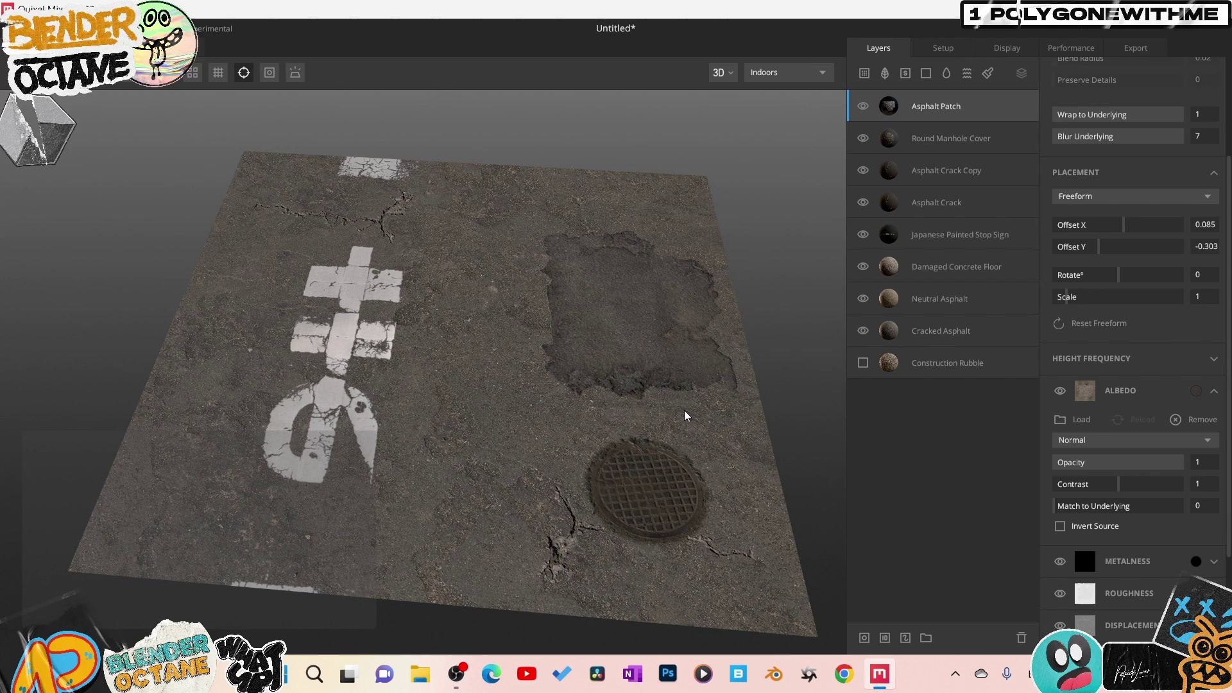
Set the Asphalt Patch's albedo Match to Underlying to 0.05
alt+drag(685, 415, 668, 382)
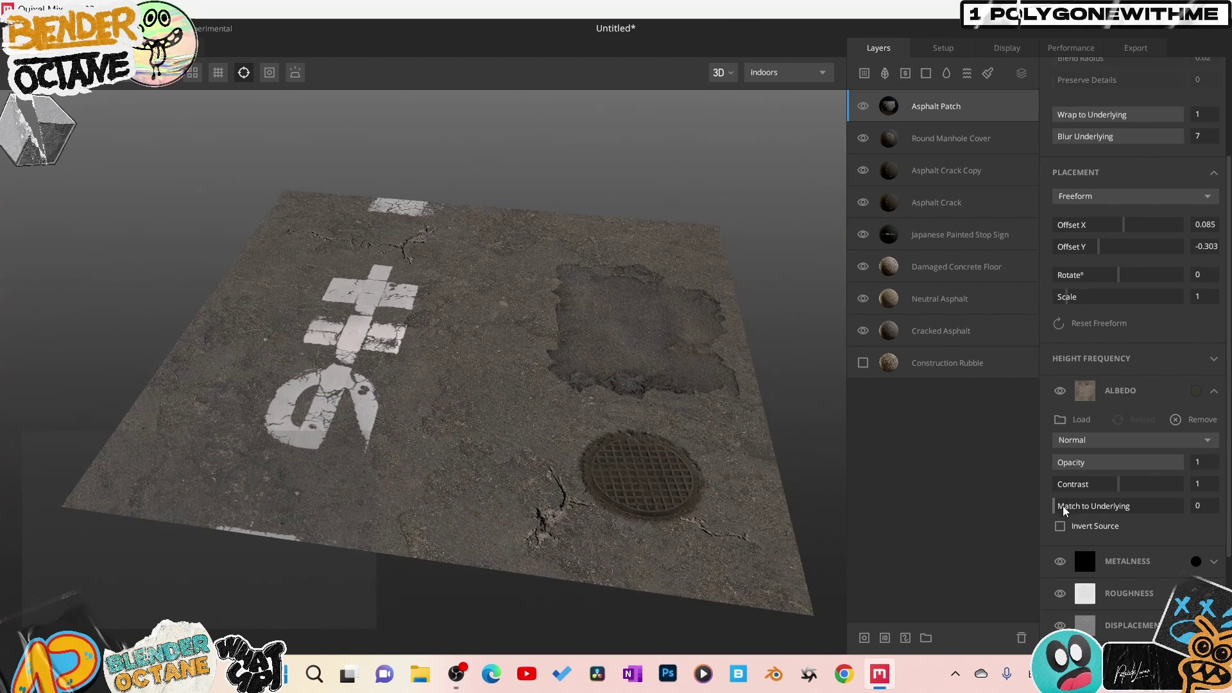
drag(1063, 509, 1075, 511)
drag(1075, 511, 1060, 510)
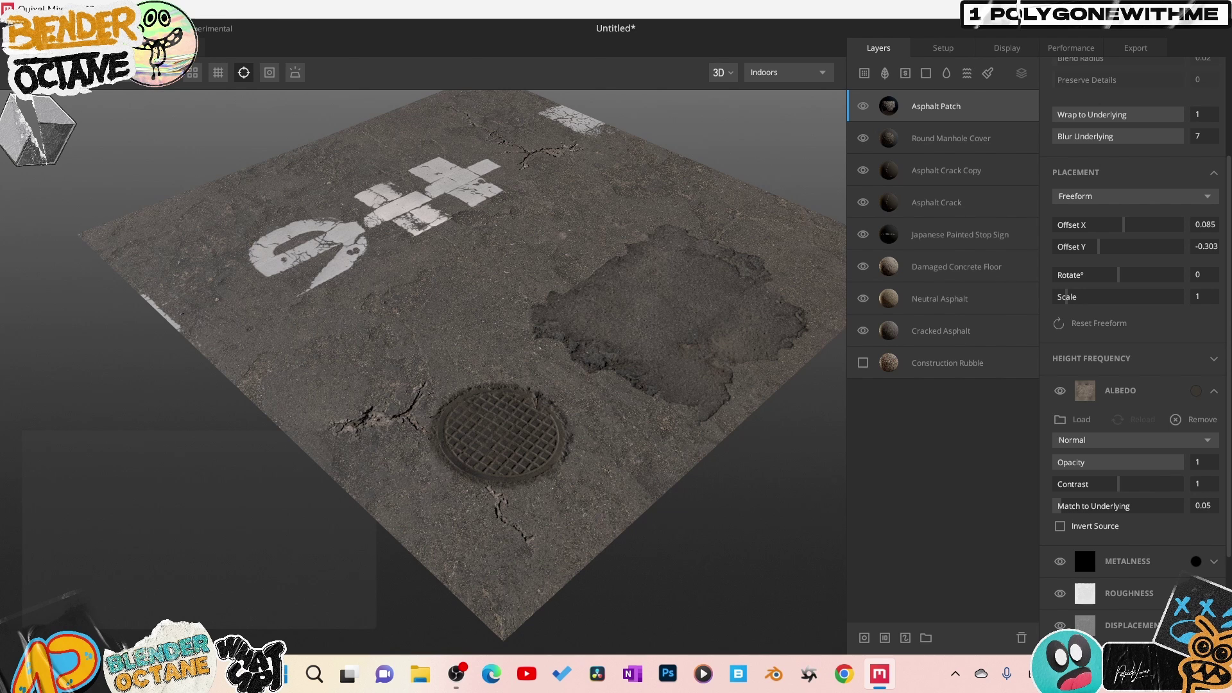
Browse the Local Library's Tree category and preview the Old Dried Leaves (2x2 m) asset
click(167, 72)
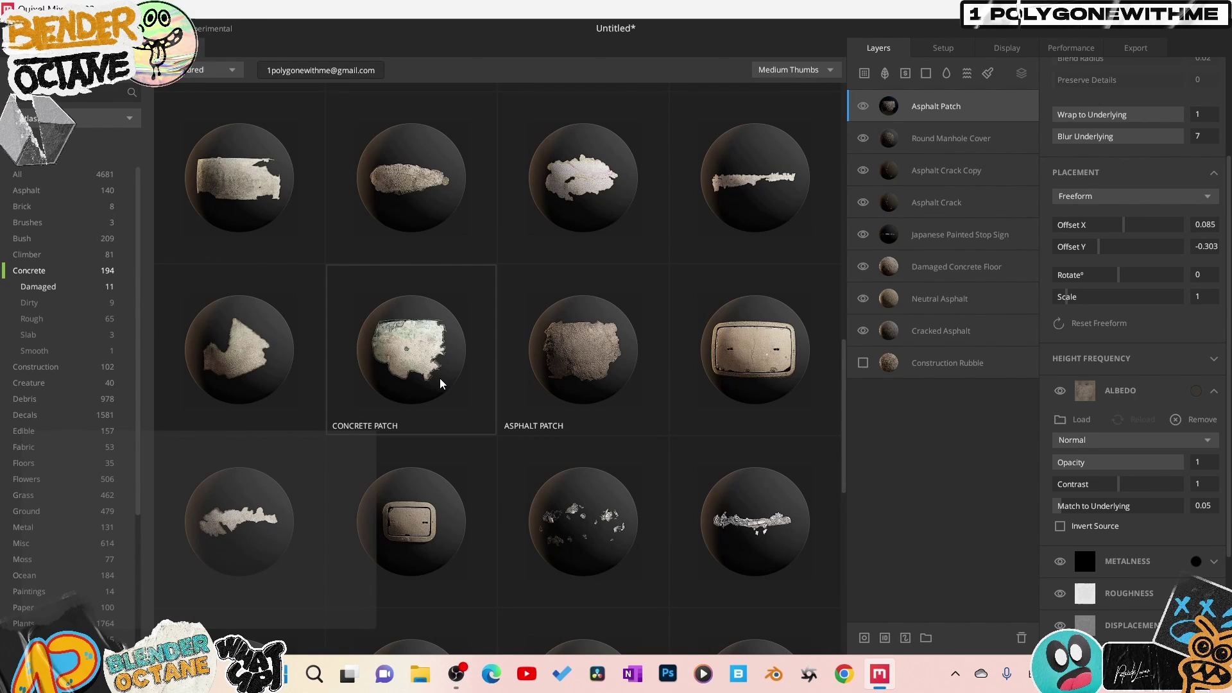
scroll(441, 384, down, 2)
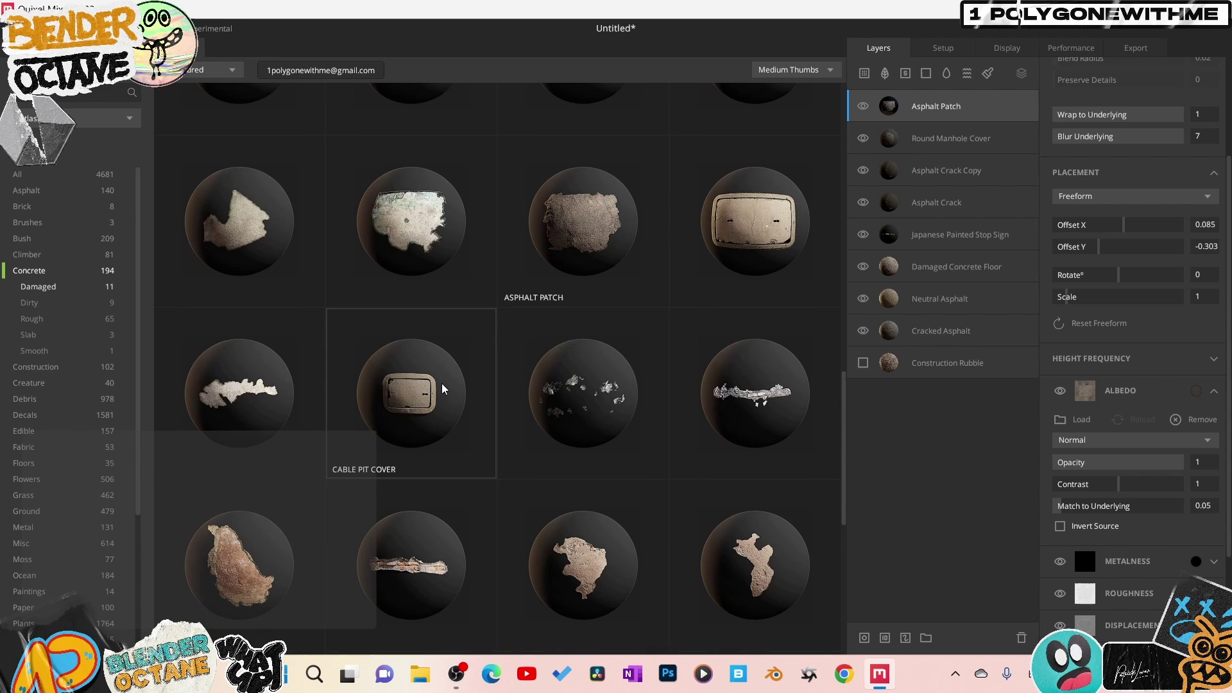
scroll(442, 388, down, 1)
scroll(443, 394, down, 4)
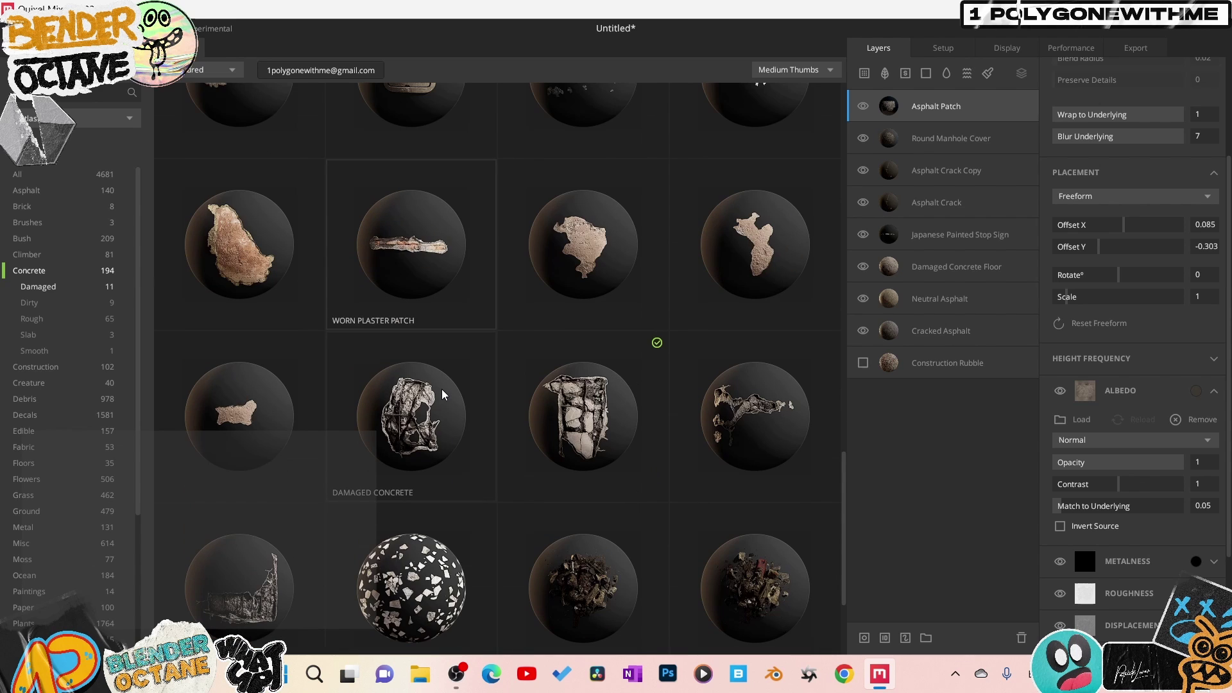
scroll(443, 394, down, 3)
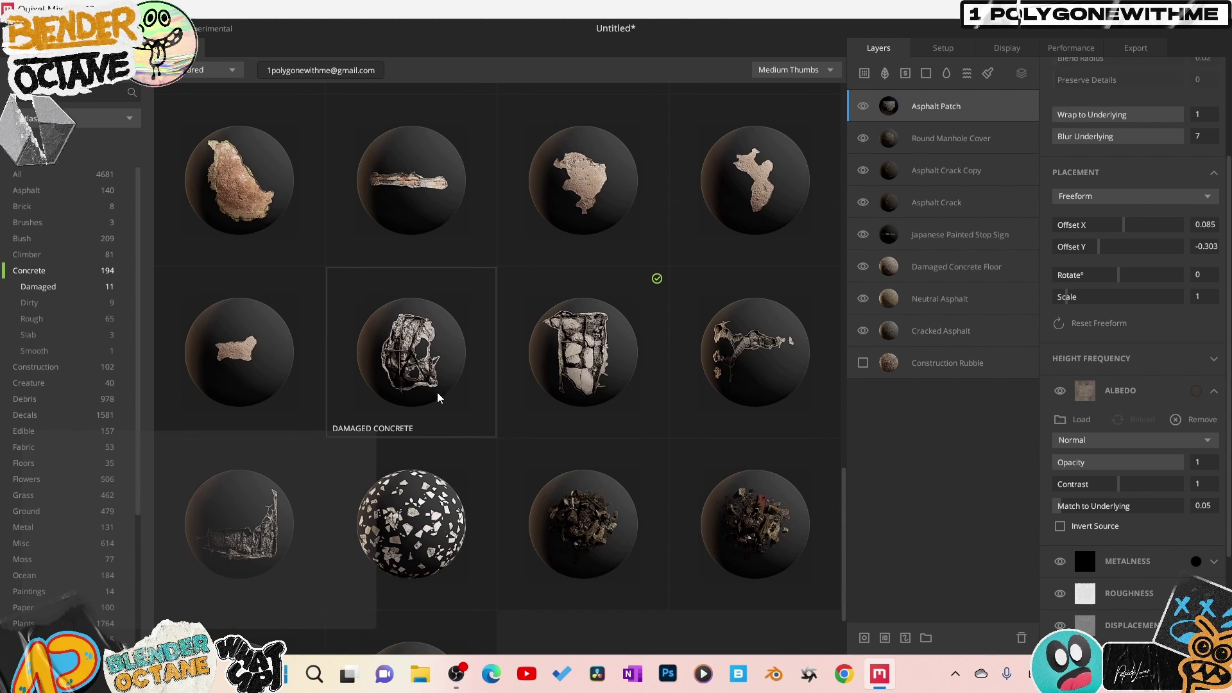
scroll(434, 403, up, 1)
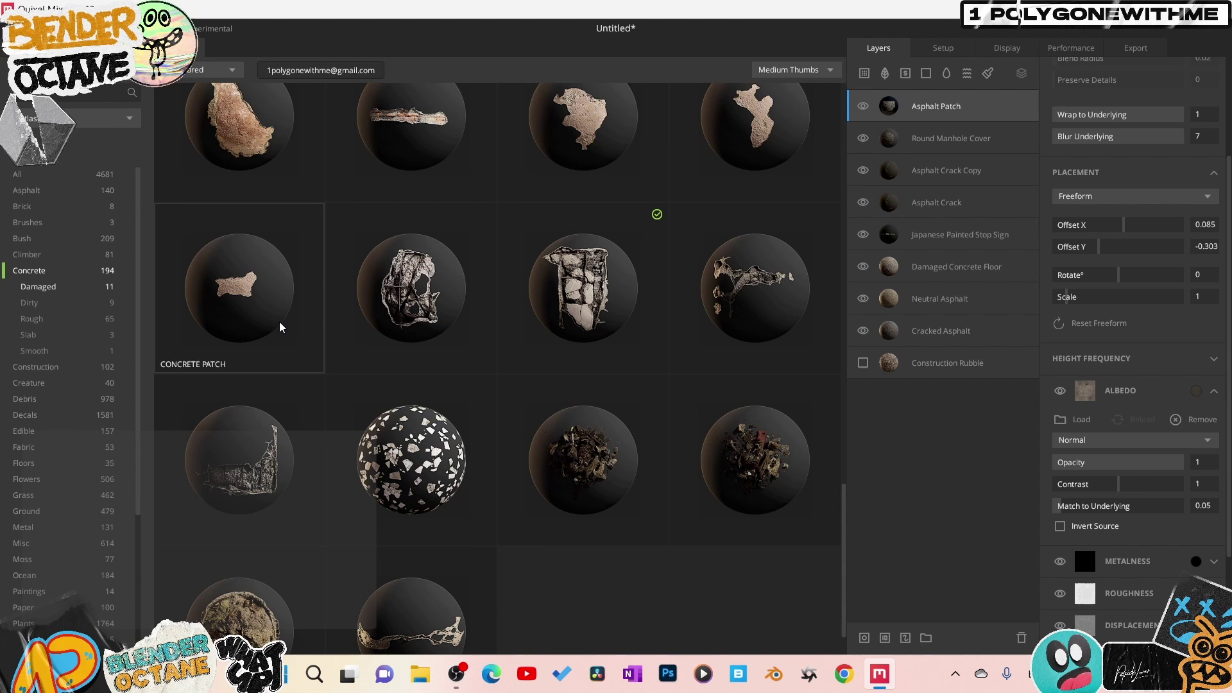
scroll(282, 328, up, 8)
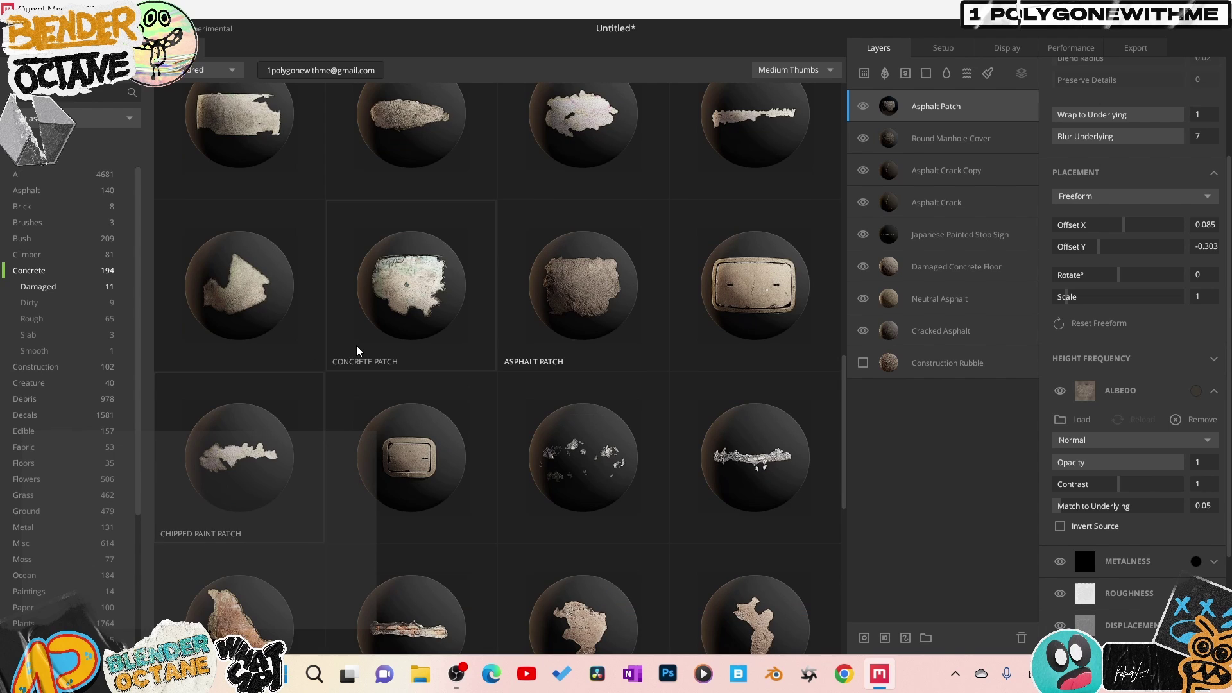
scroll(467, 344, up, 10)
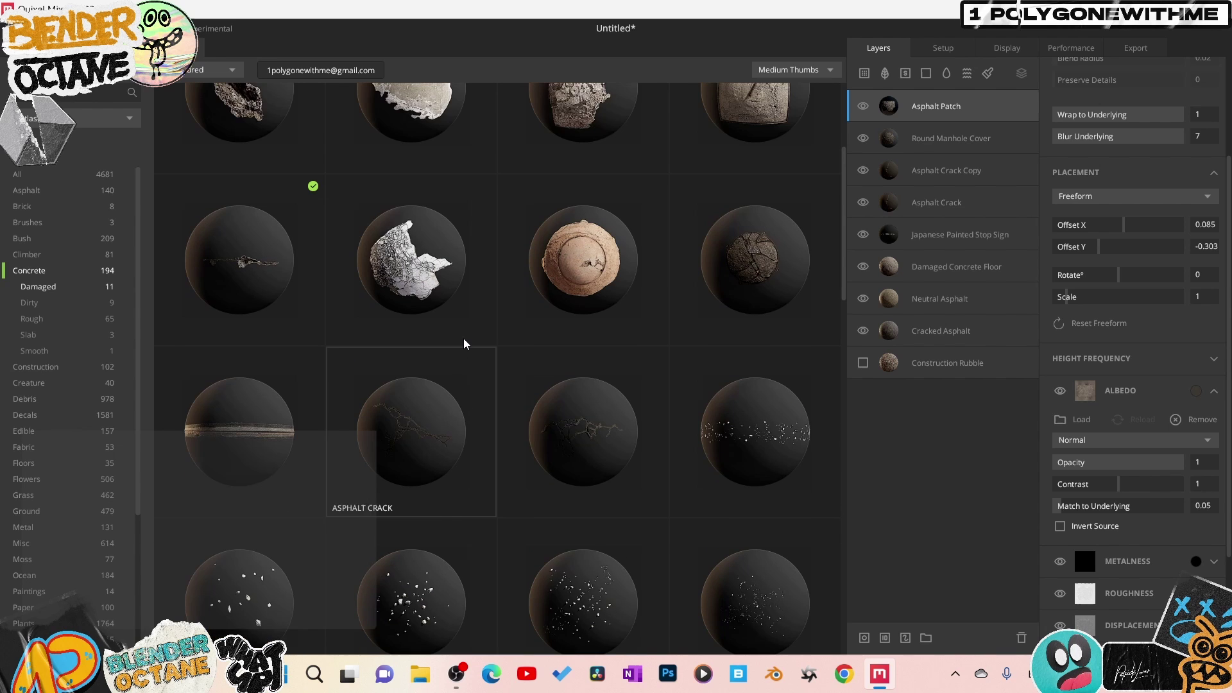
scroll(466, 344, up, 3)
scroll(70, 449, down, 5)
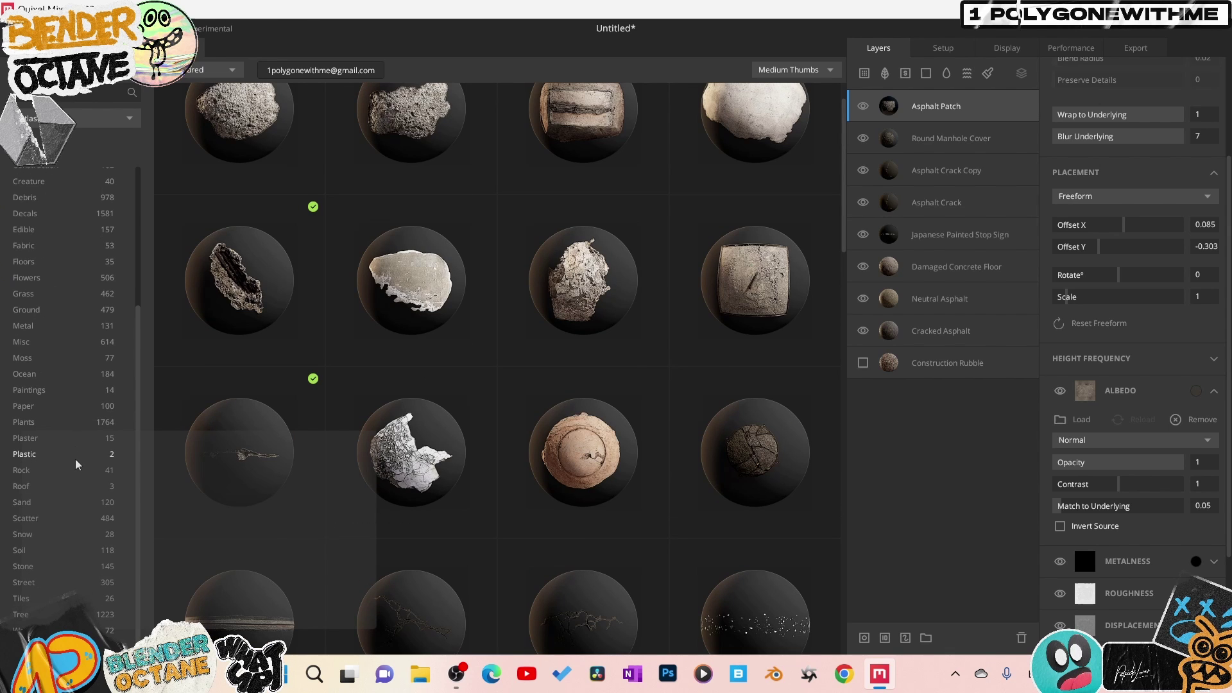
click(23, 614)
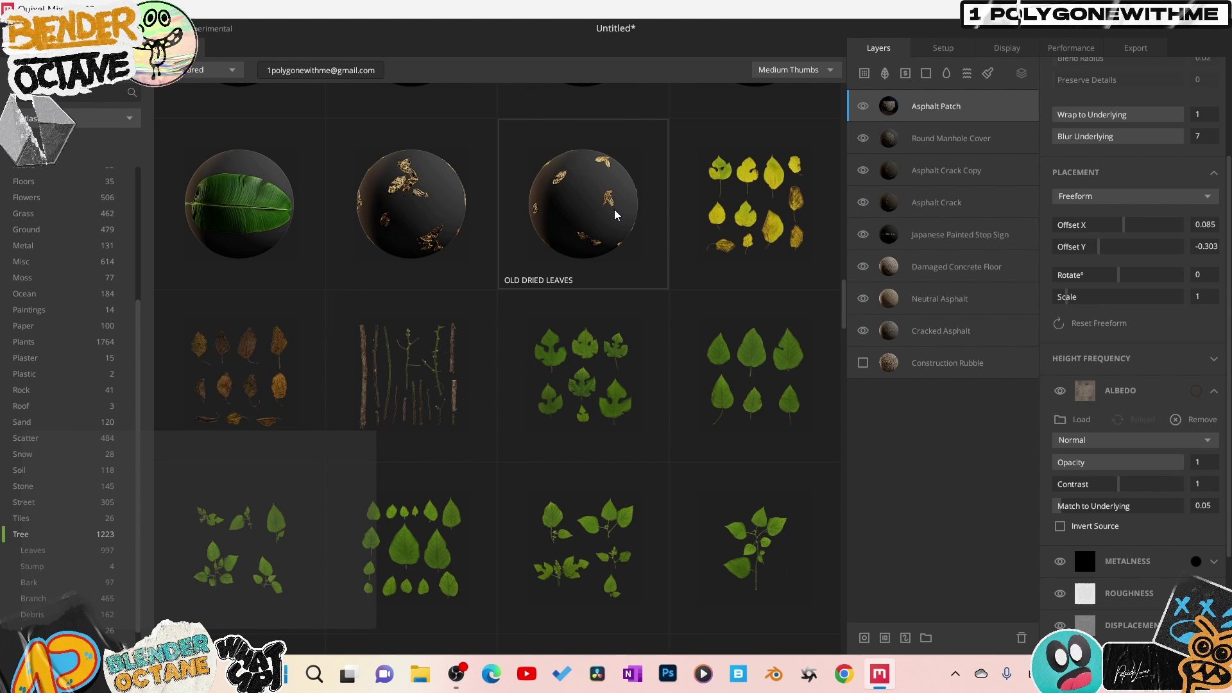
click(615, 215)
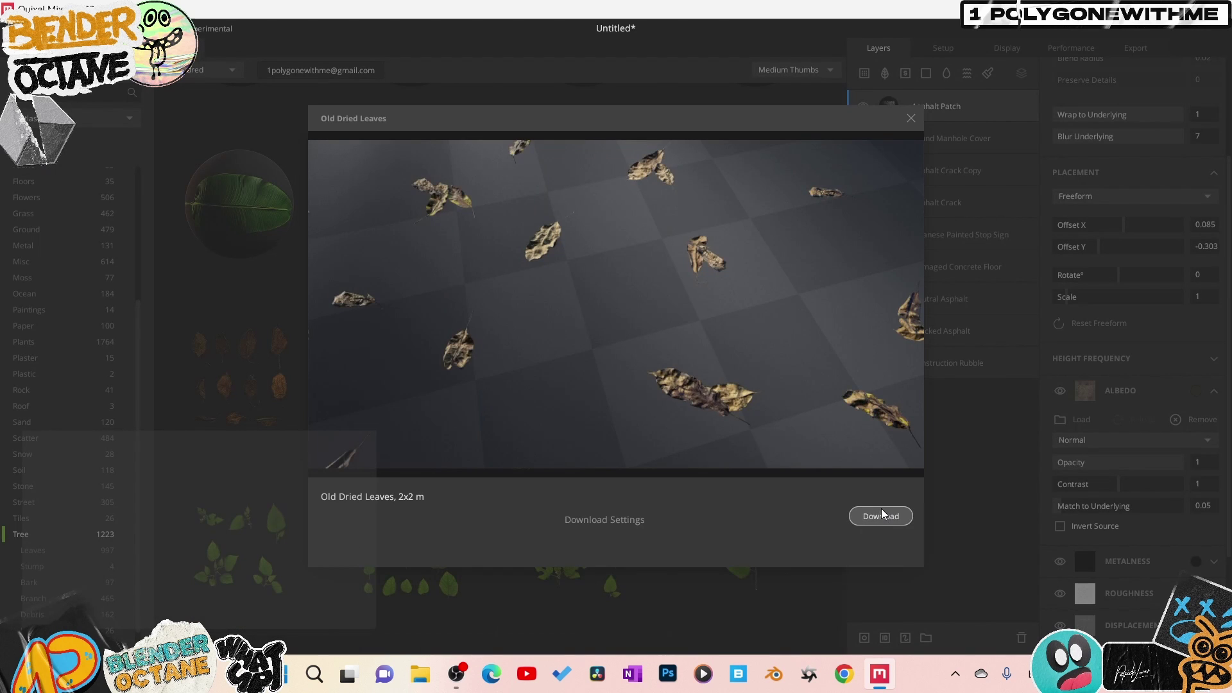
Add Old Dried Leaves with Box Projection at scale 0.305 and a darker albedo colour
click(881, 516)
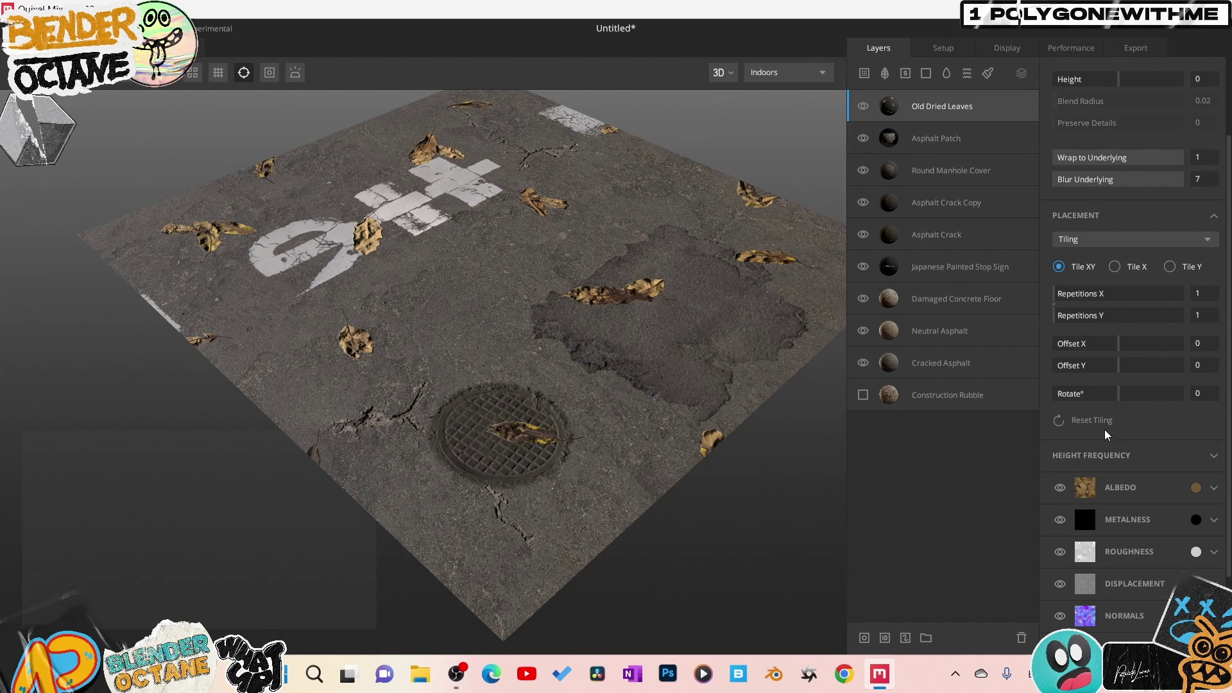
click(1121, 247)
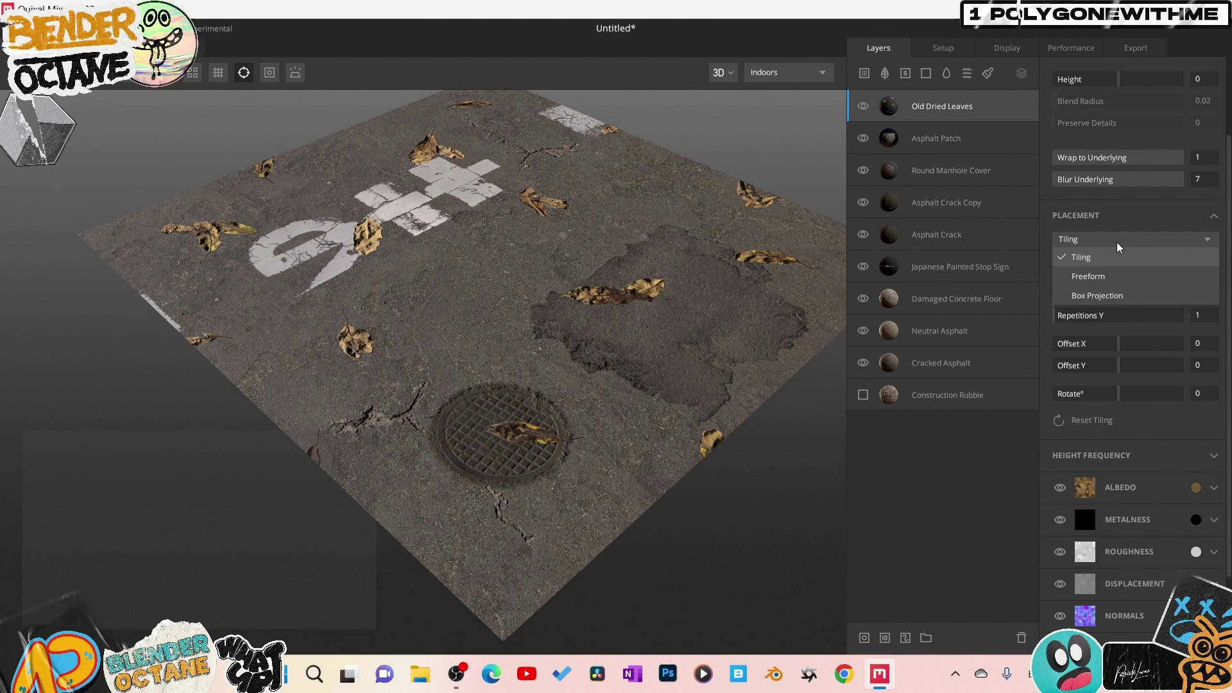
click(1117, 294)
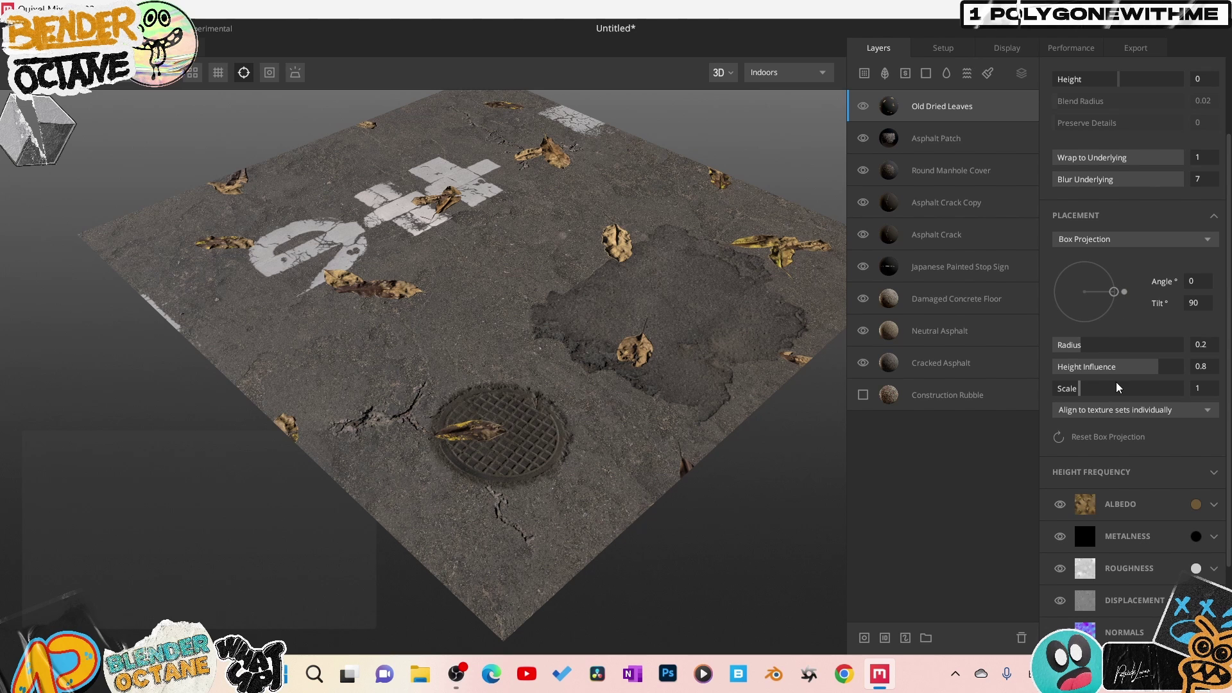
drag(1082, 393, 1060, 391)
click(1196, 504)
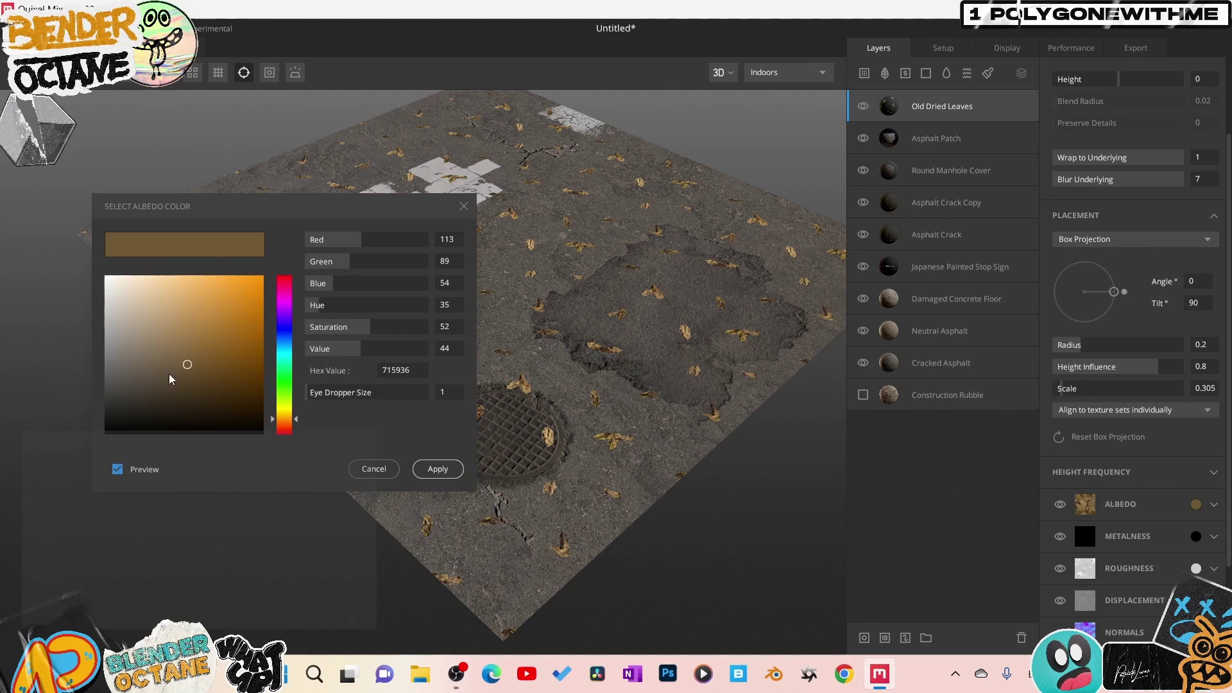
click(185, 372)
mouse_move(488, 385)
mouse_down()
mouse_move(512, 383)
mouse_move(466, 361)
mouse_move(369, 350)
mouse_move(456, 405)
mouse_move(522, 372)
mouse_up()
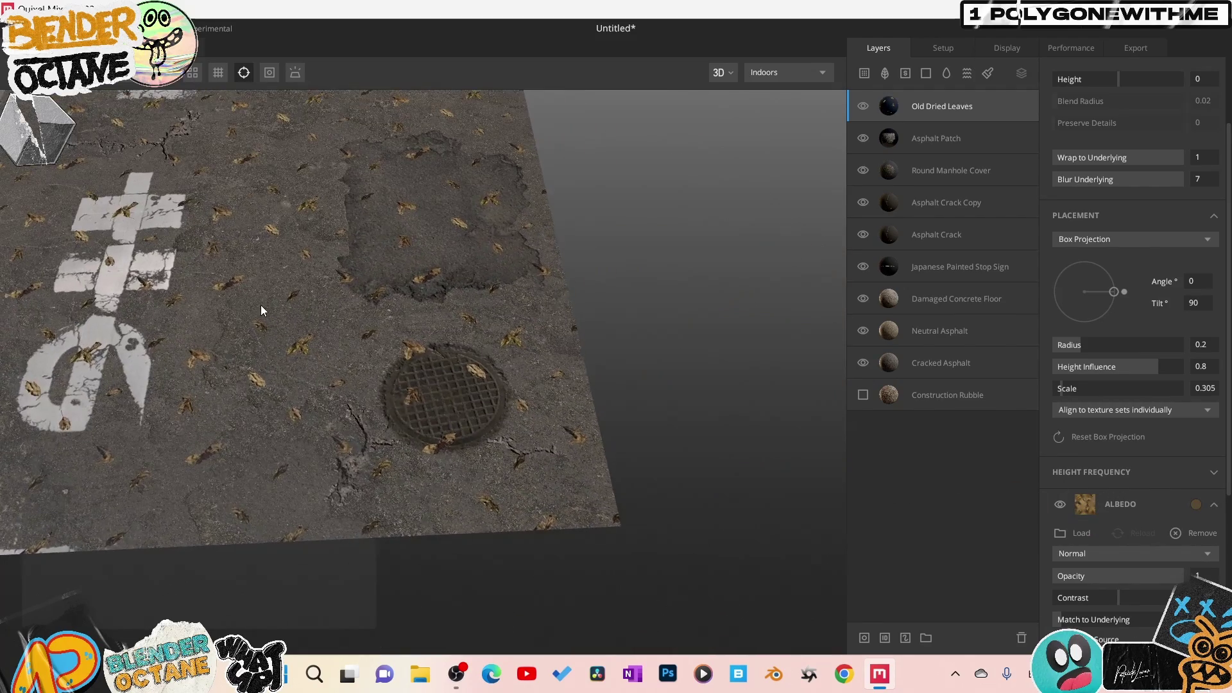
drag(260, 306, 609, 429)
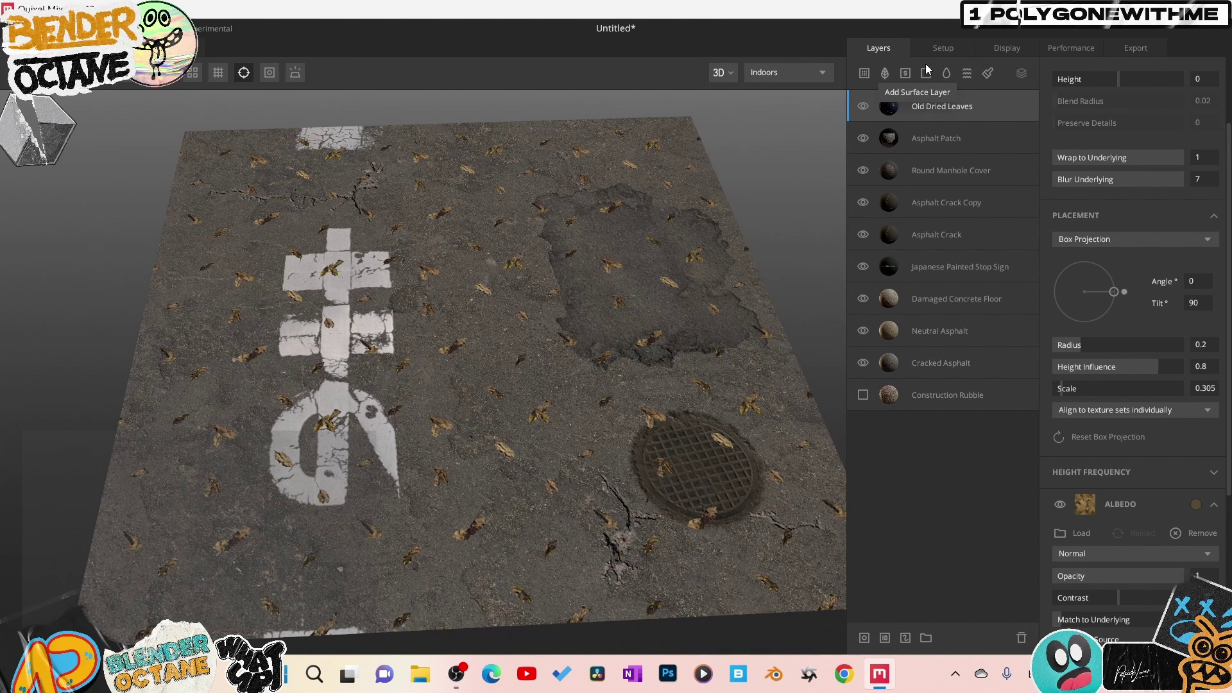
Add a paint mask to Old Dried Leaves and brush away most leaves from top view
right_click(988, 104)
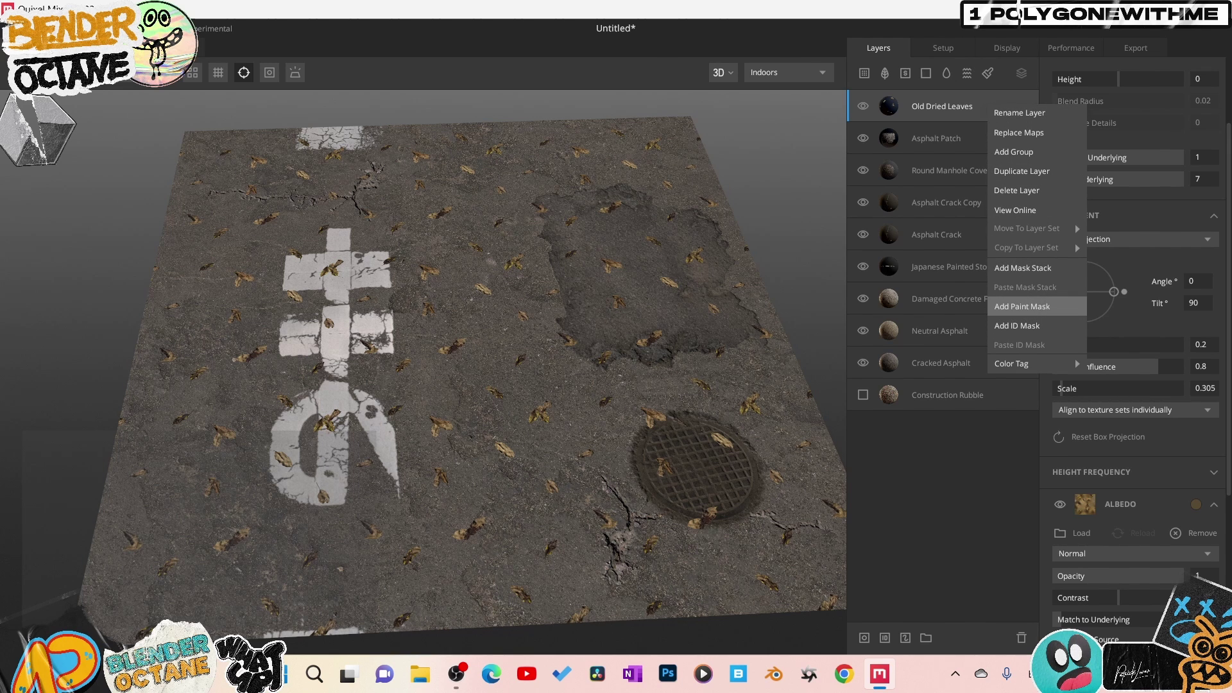
click(1046, 306)
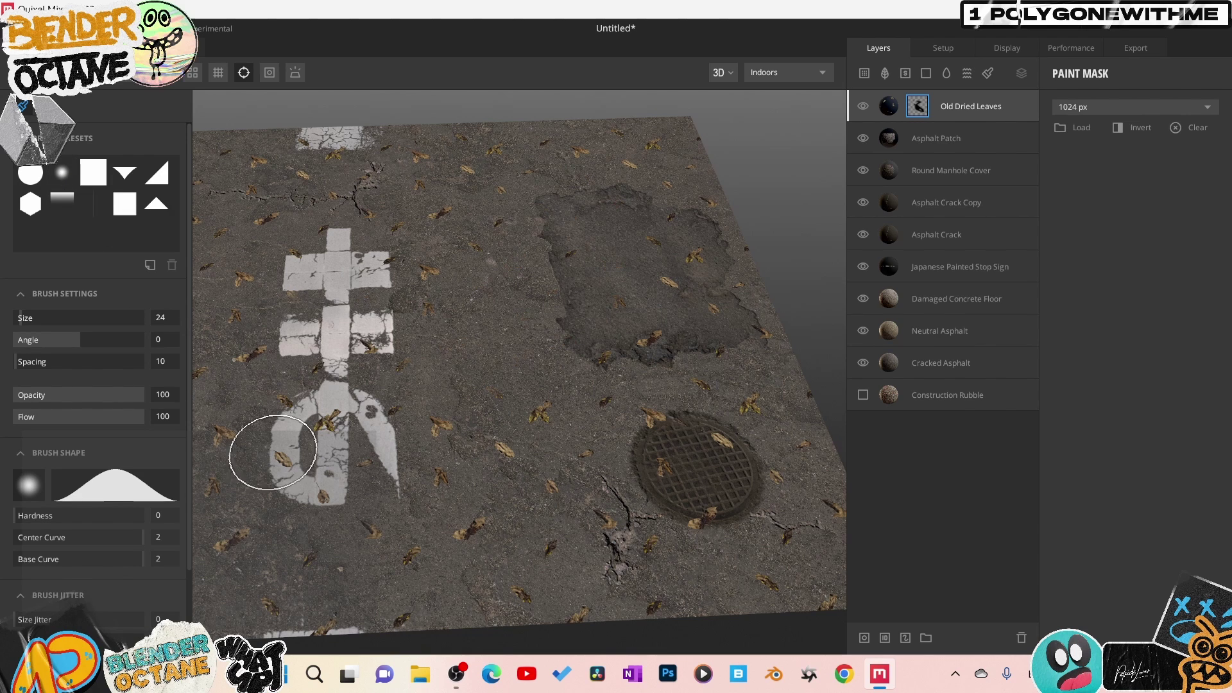
alt+drag(228, 210, 423, 252)
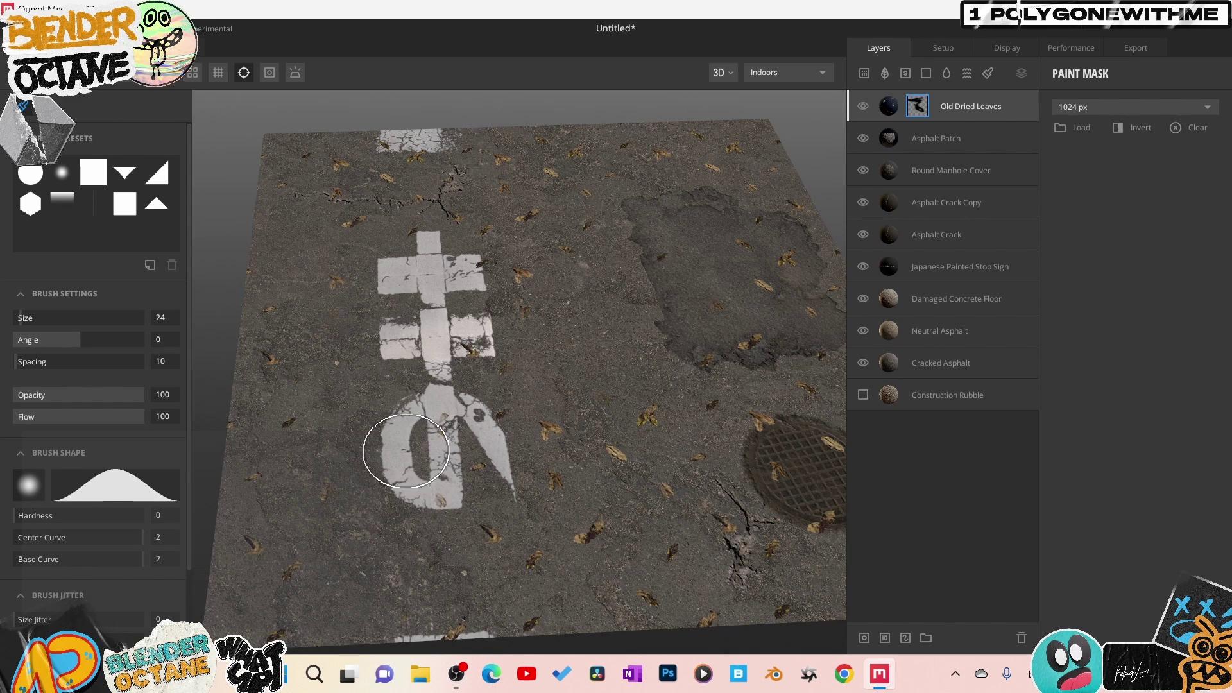
mouse_move(707, 453)
mouse_down()
mouse_move(695, 426)
mouse_move(590, 551)
mouse_up()
key(f)
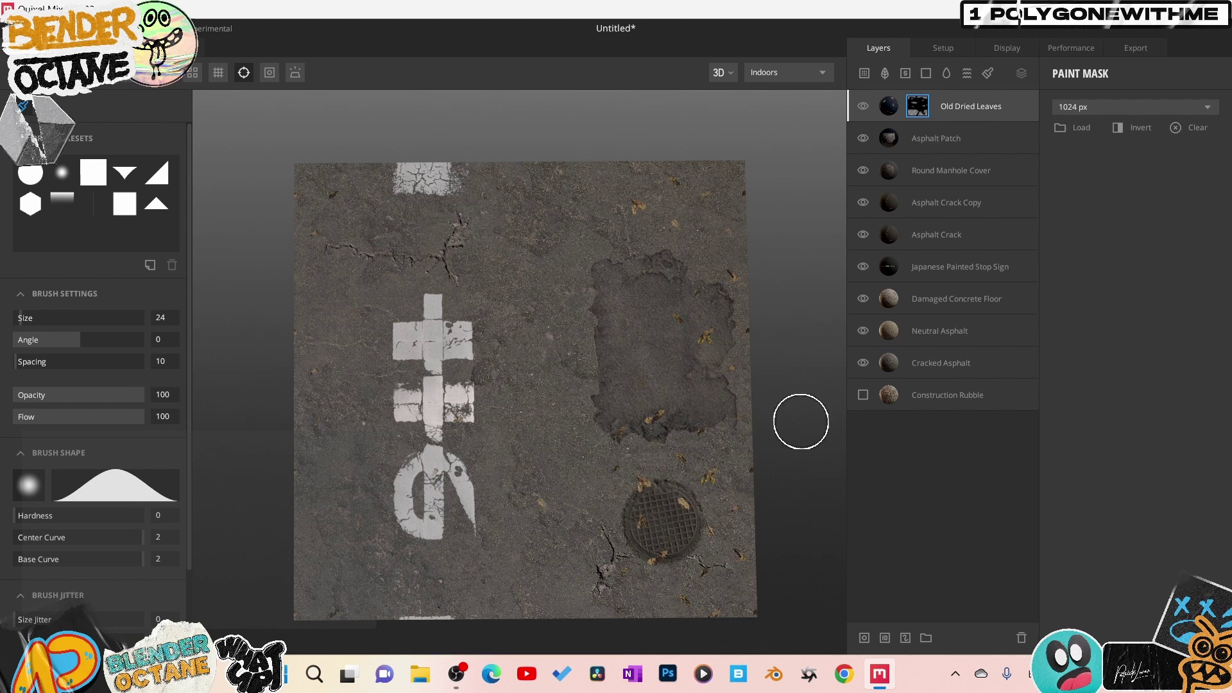
click(633, 408)
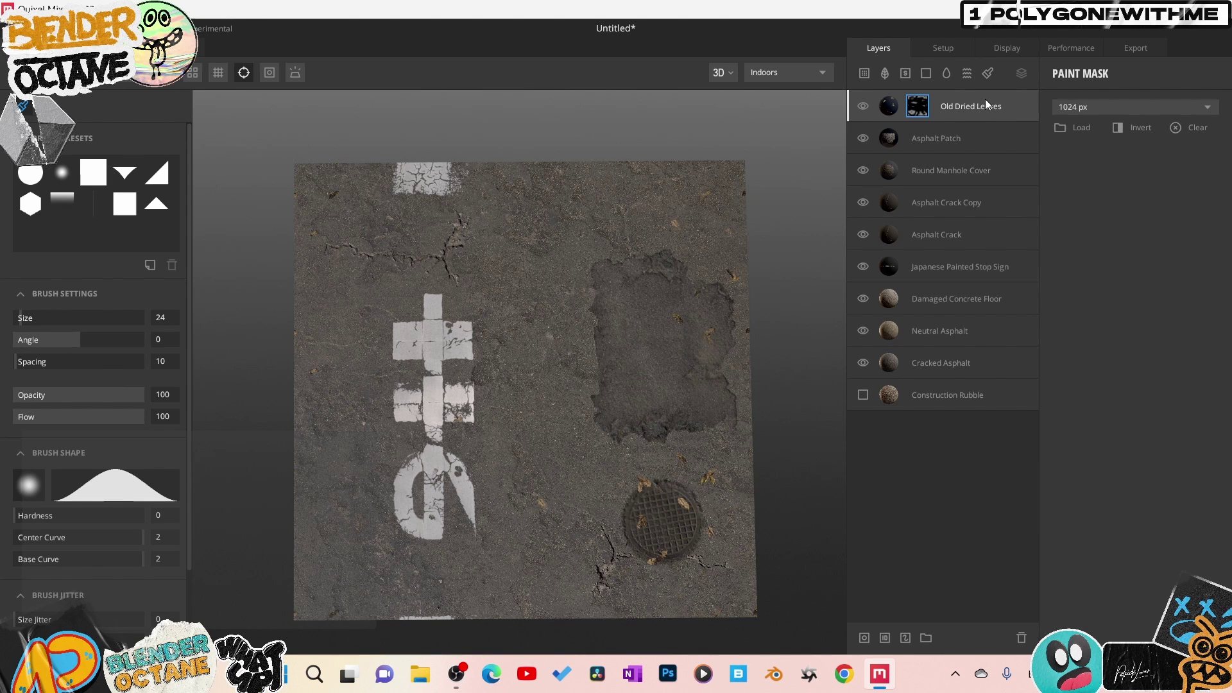
Duplicate the Old Dried Leaves layer and turn the copy's projection angle to about 88°
key(ctrl+d)
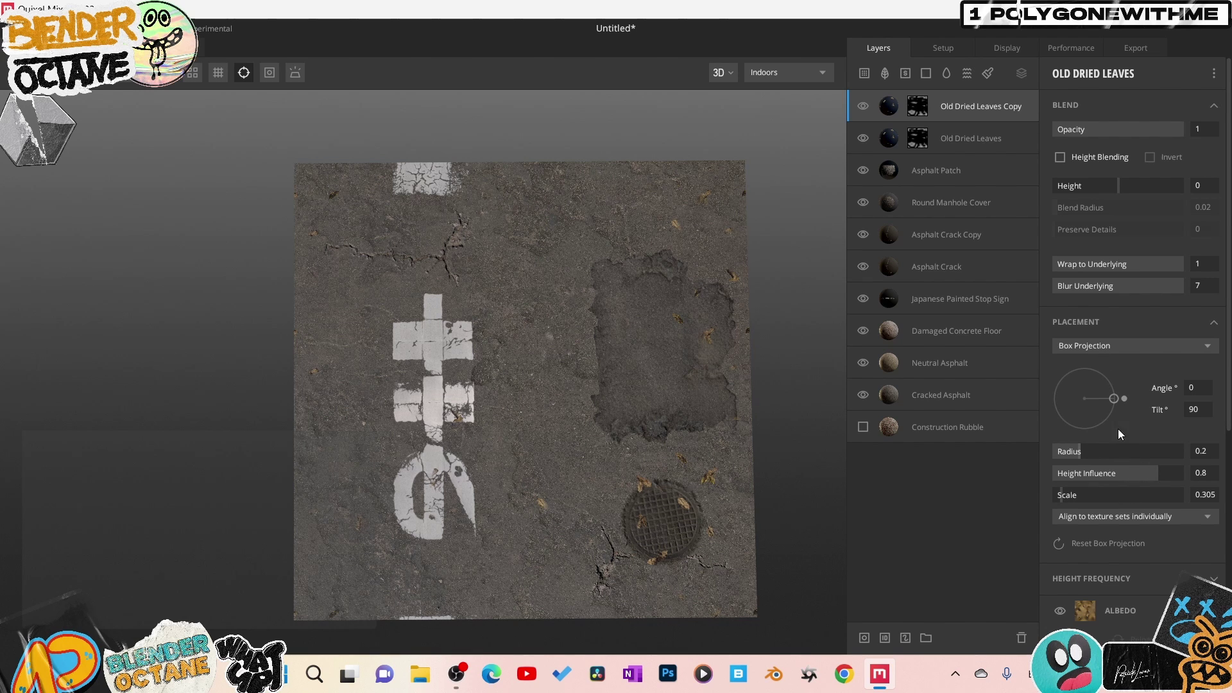
drag(1124, 398, 1091, 373)
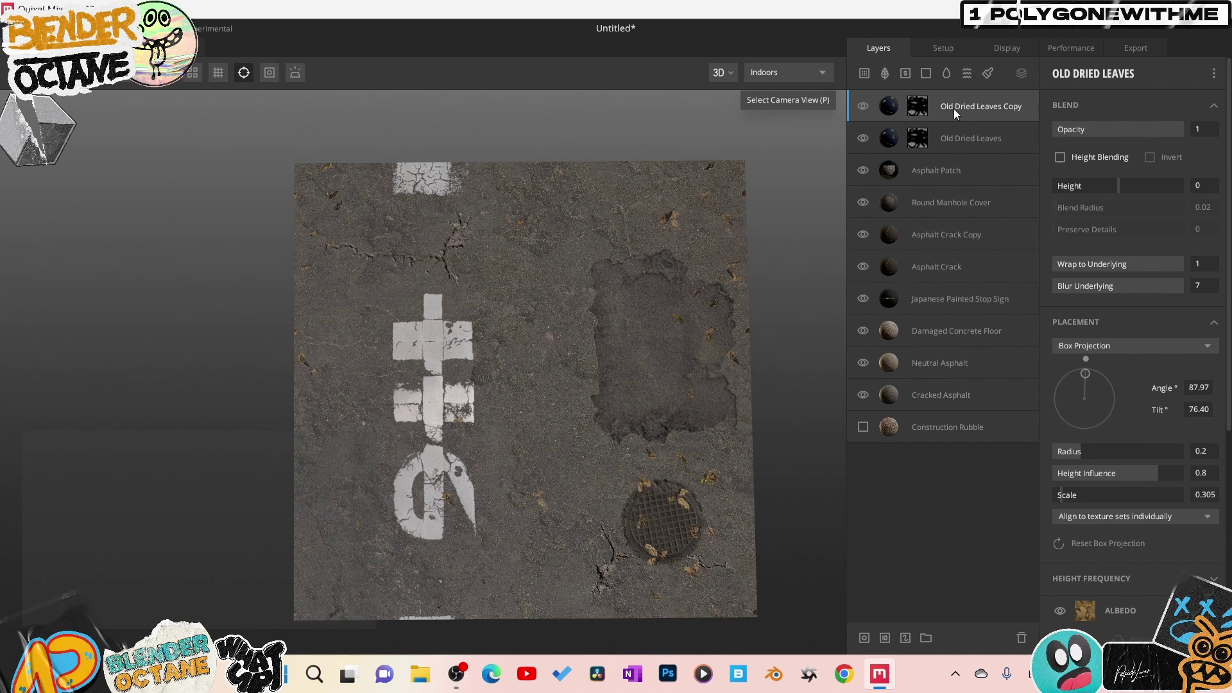
click(917, 106)
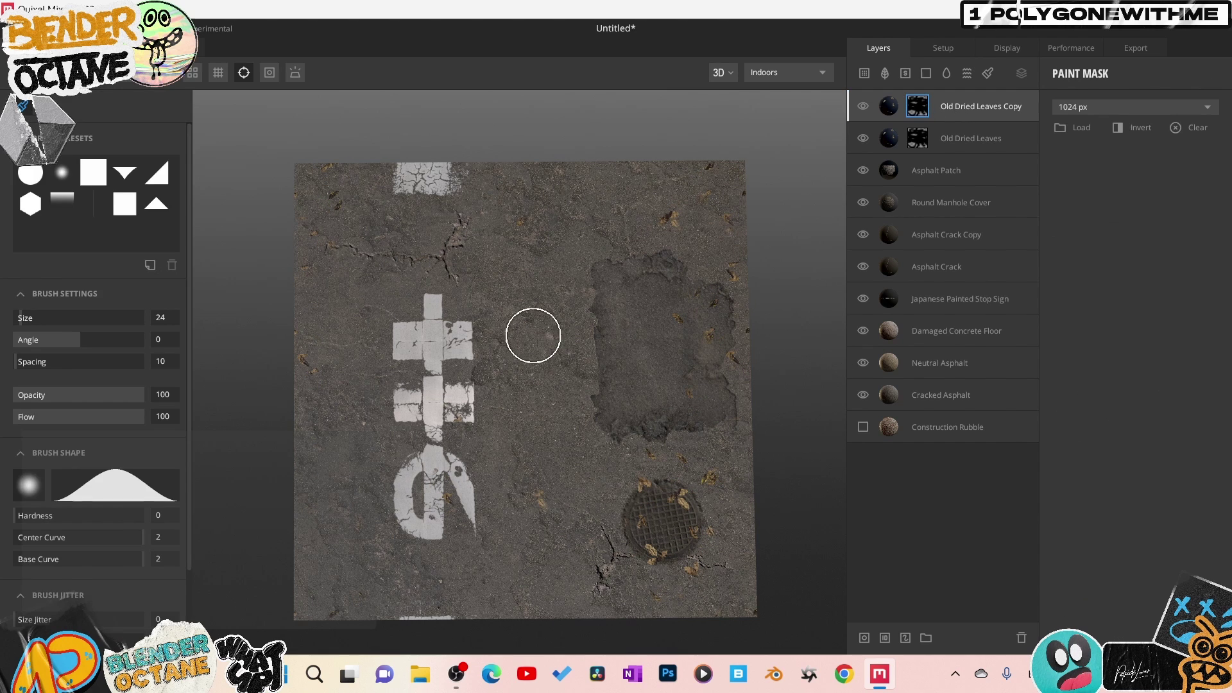
key(Escape)
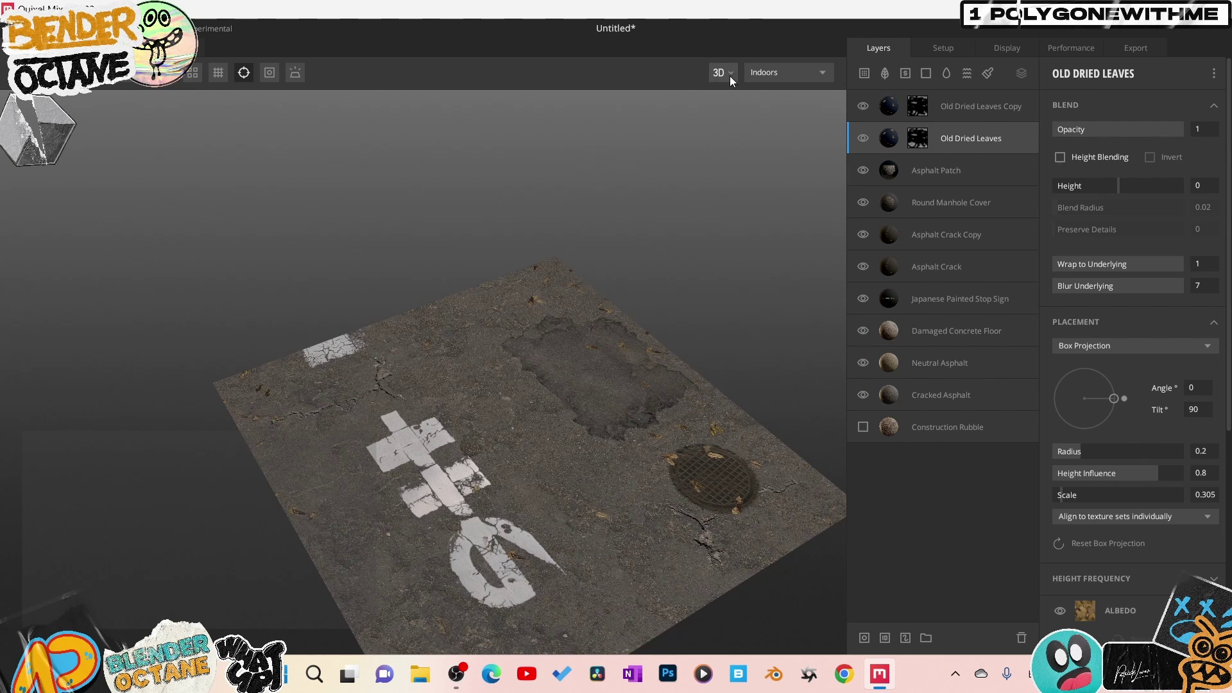
Light the preview with the Overcast Pisa environment and rotate it across the plane
click(767, 71)
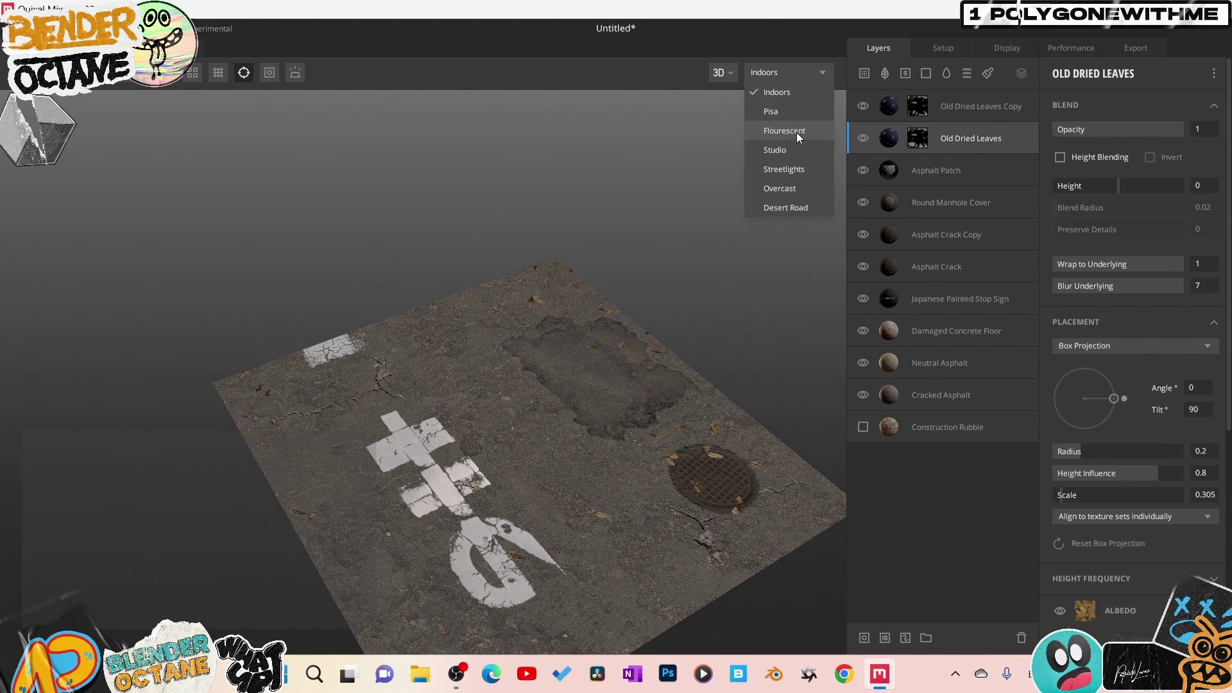
click(795, 190)
drag(722, 295, 590, 333)
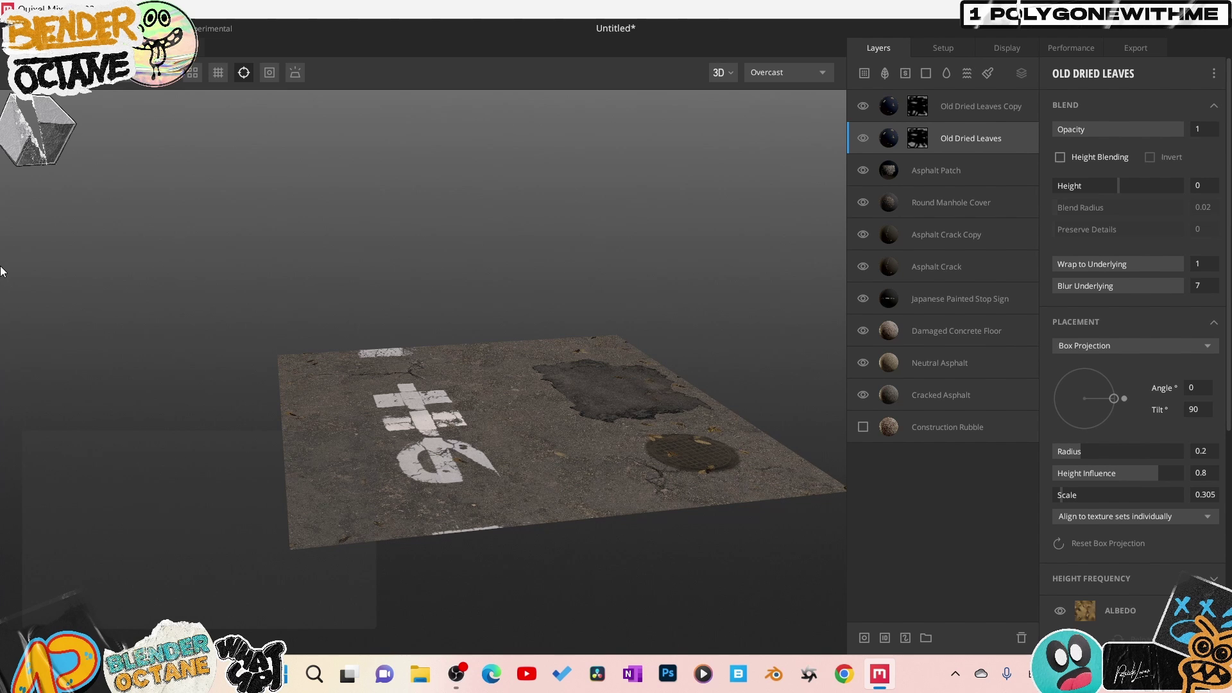
key(Down)
shift+right_drag(694, 375, 379, 349)
drag(470, 376, 477, 265)
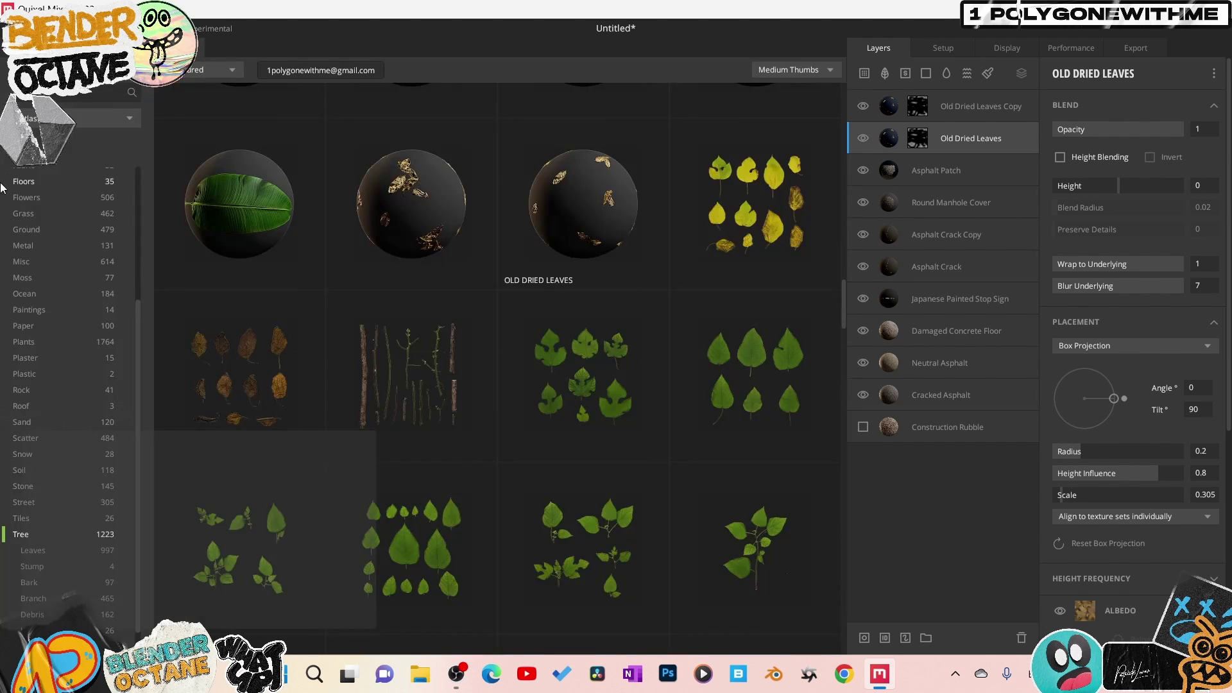
Add the White Road Line decal from Street > Painted Lines
click(23, 468)
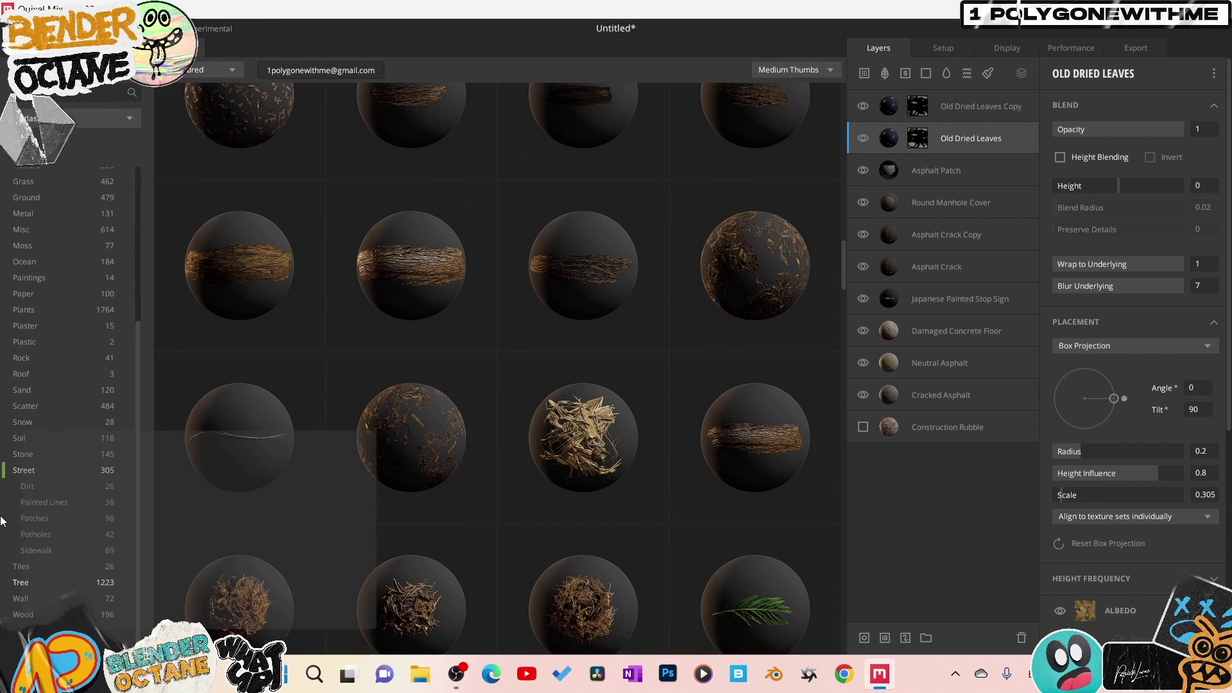
scroll(33, 523, up, 2)
click(45, 537)
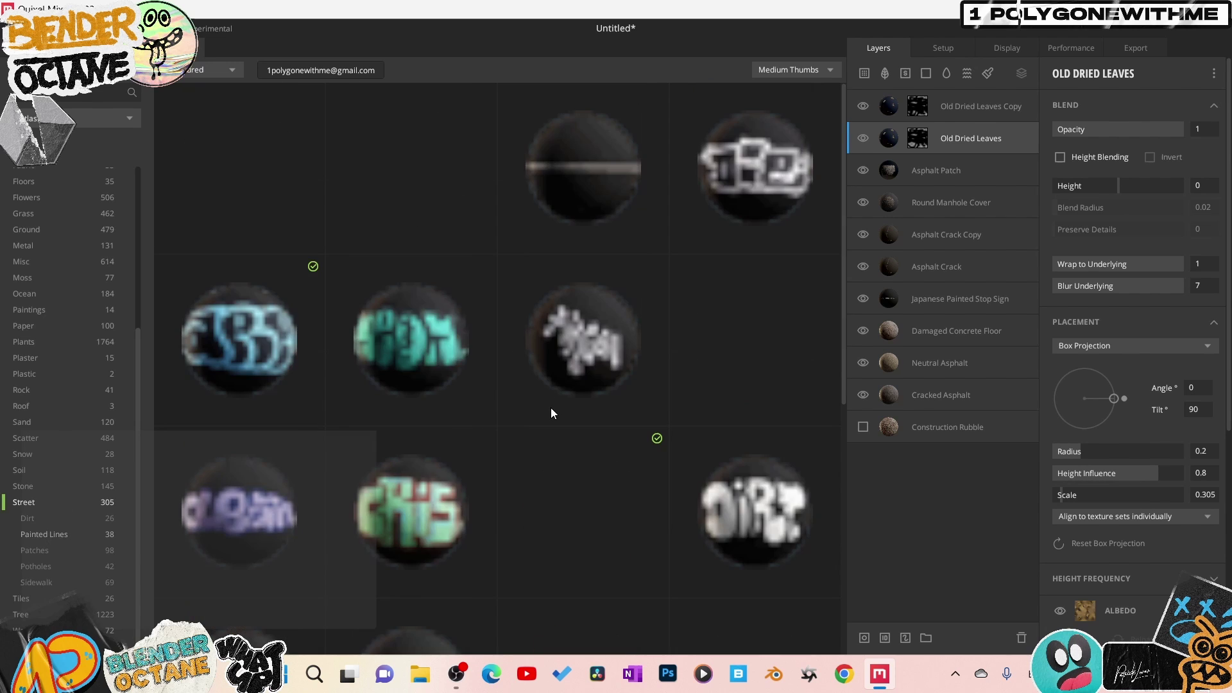
drag(551, 407, 937, 113)
Tile the road line along X and slide it to offset Y -0.453 at the plane's edge
click(940, 110)
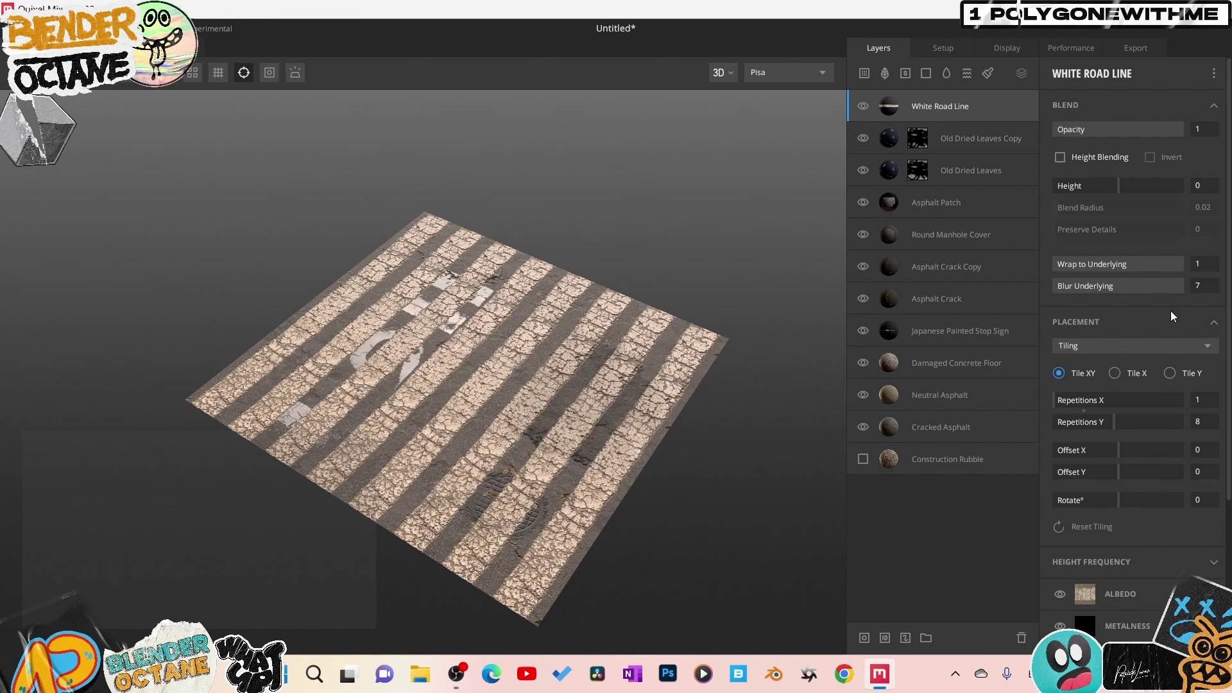
click(1120, 354)
click(1120, 379)
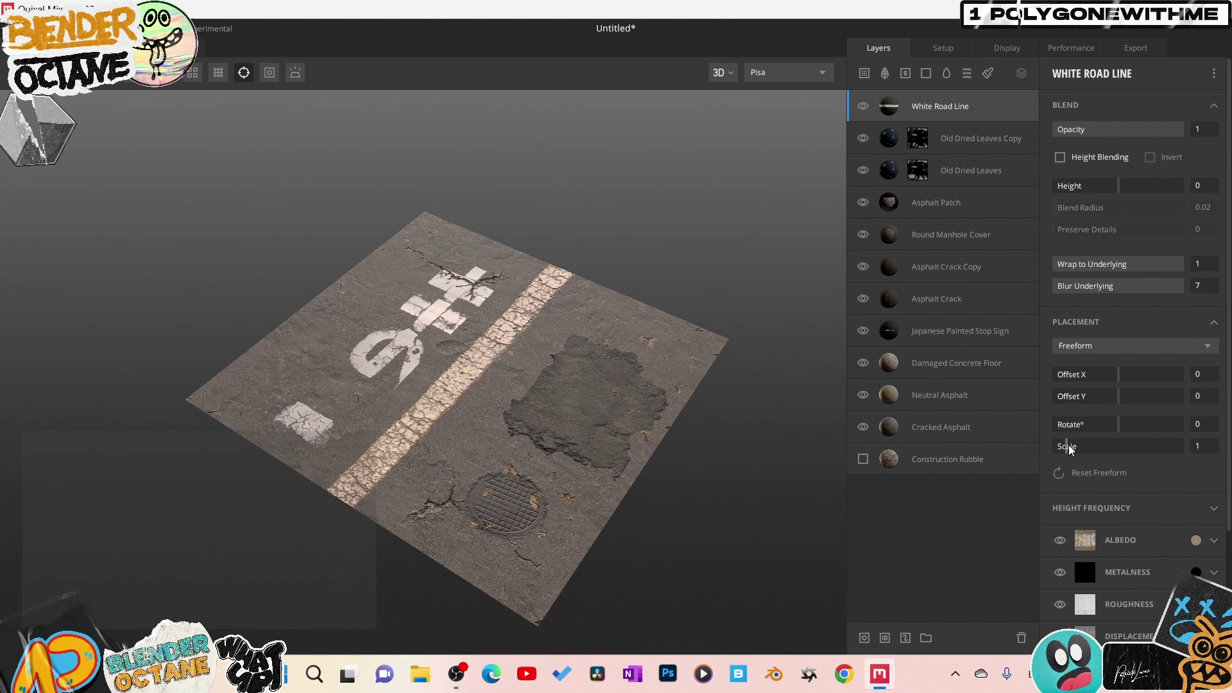
drag(1071, 449, 1065, 448)
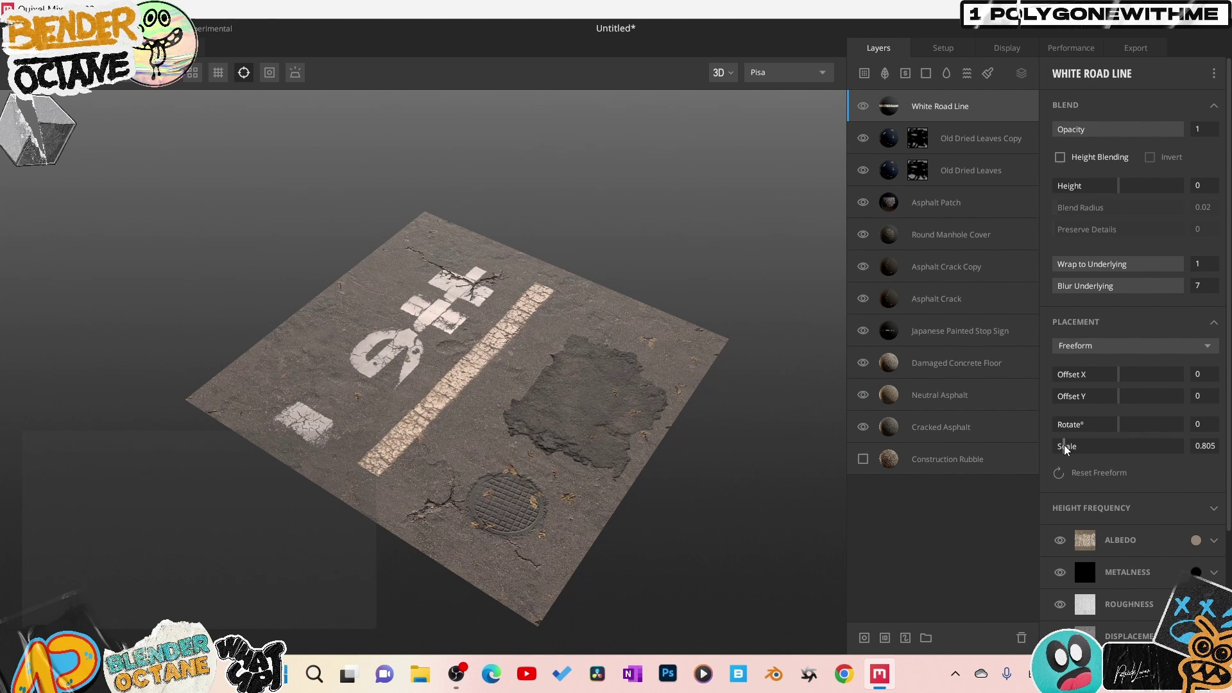
key(ctrl+z)
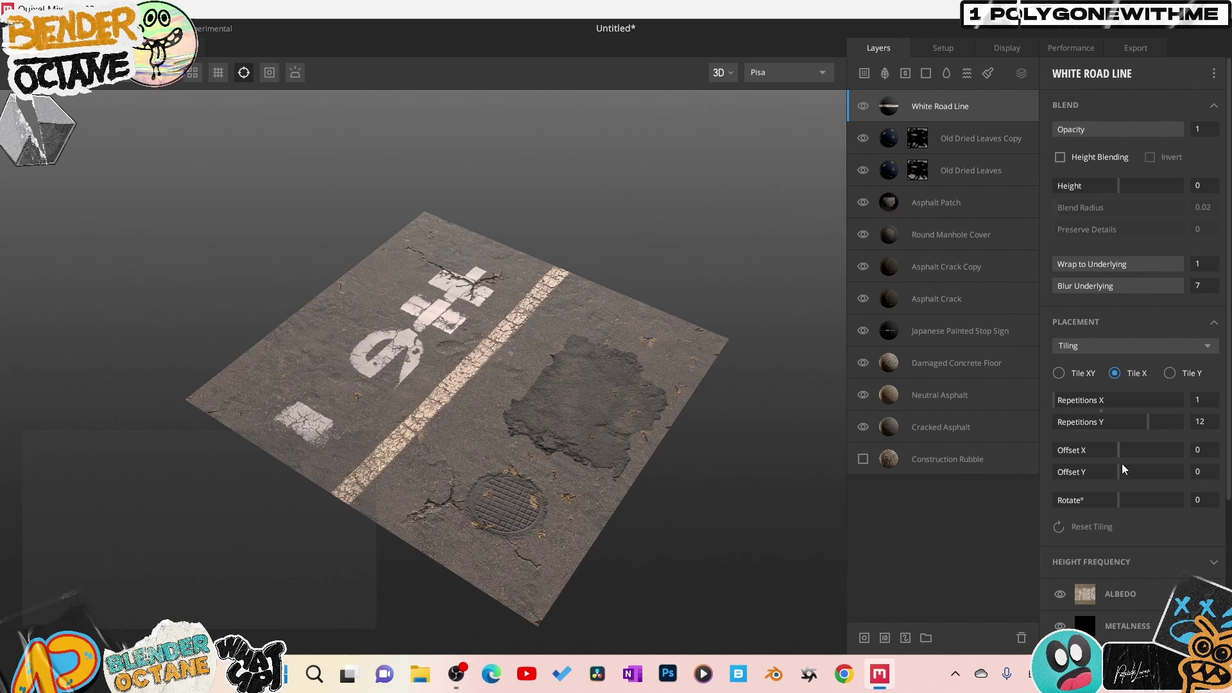
drag(1123, 467, 1089, 468)
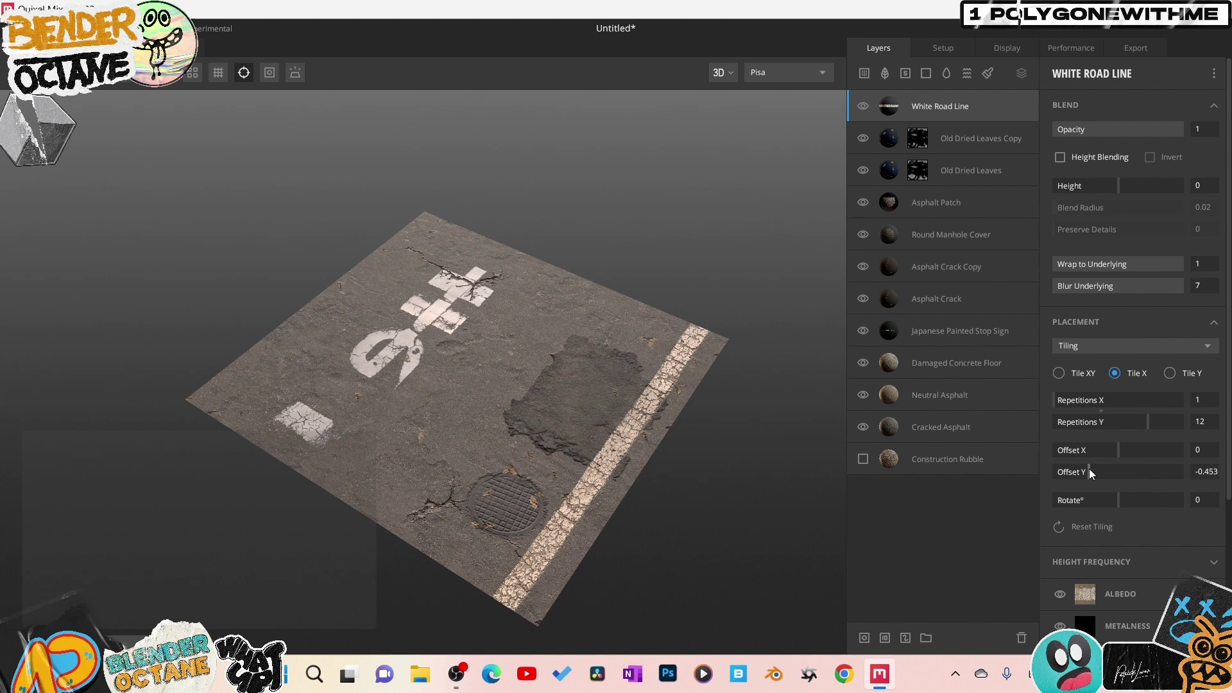
click(961, 237)
Shift the manhole cover and set the White Road Line's Y repetitions to 13
drag(1131, 397, 1153, 397)
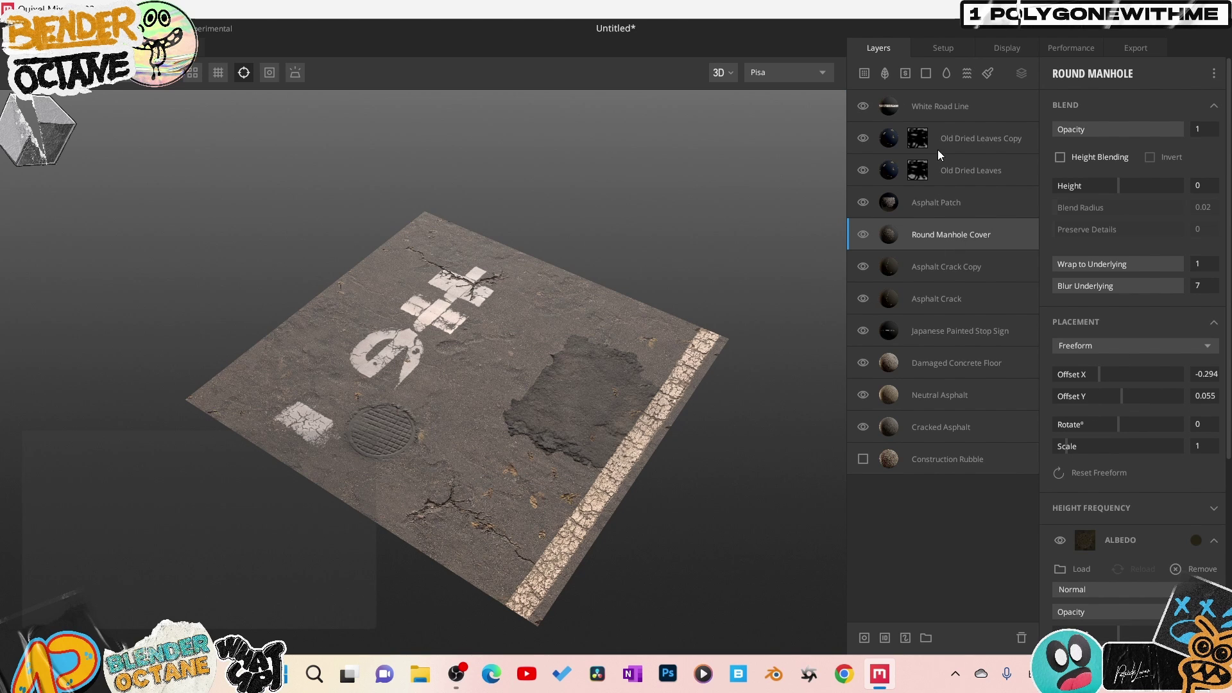
click(958, 118)
click(940, 331)
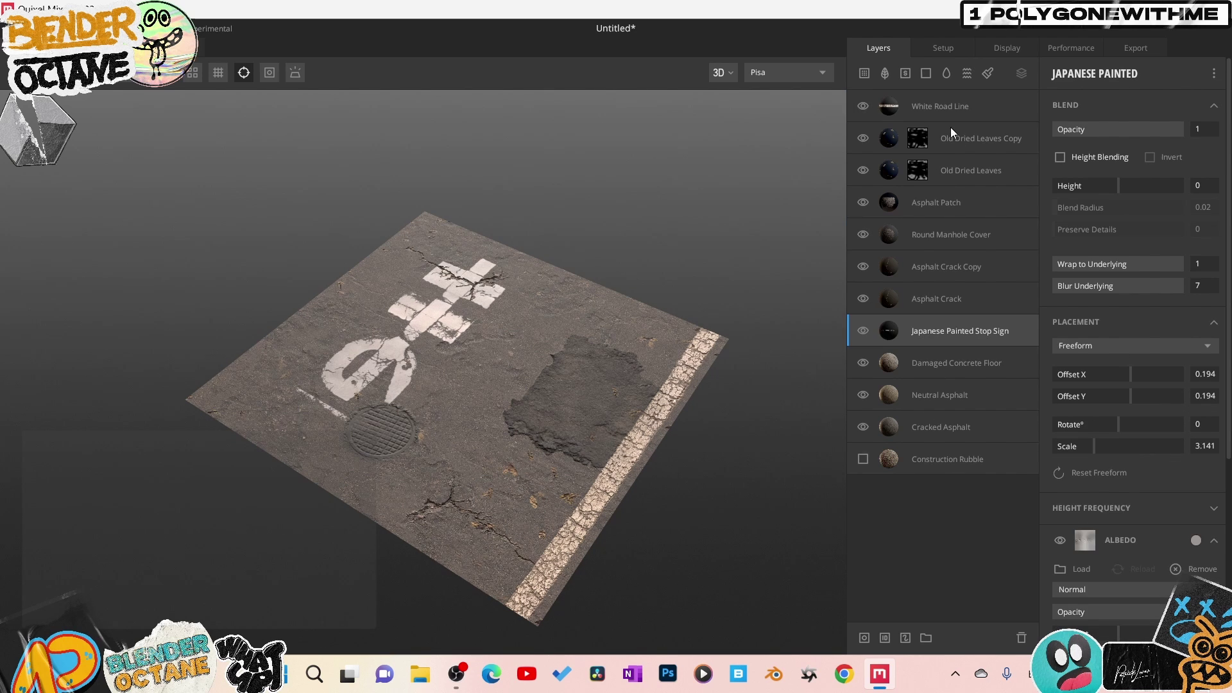
click(963, 115)
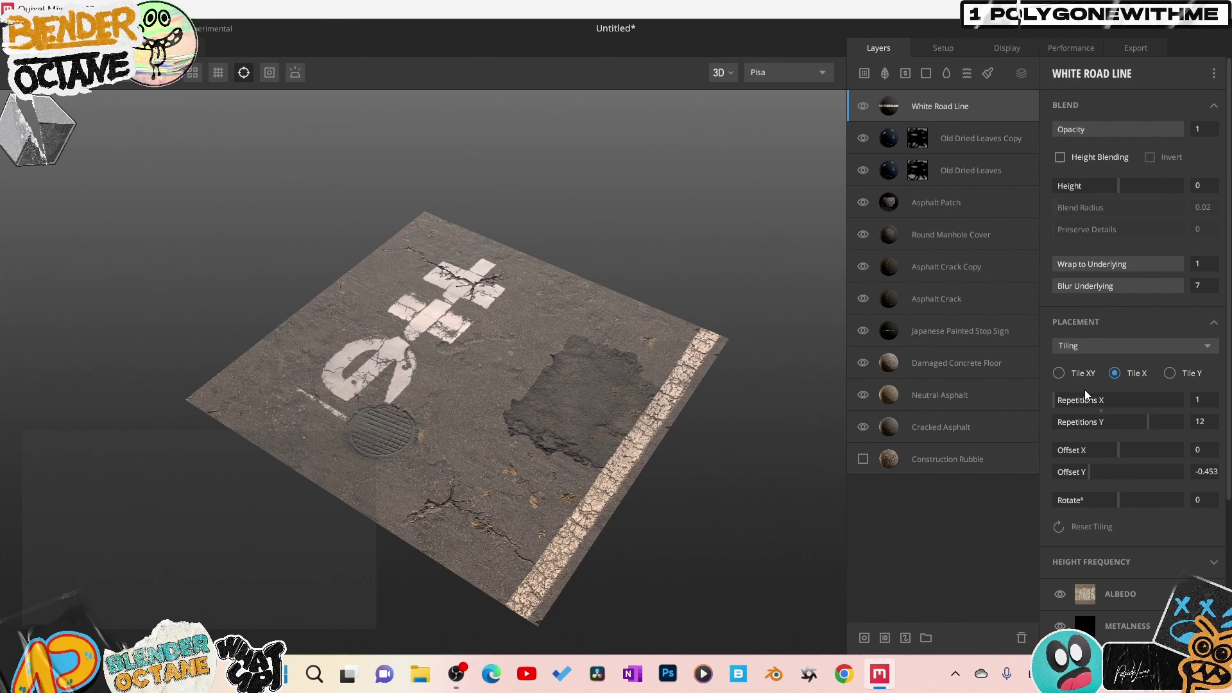
drag(1119, 425, 1129, 425)
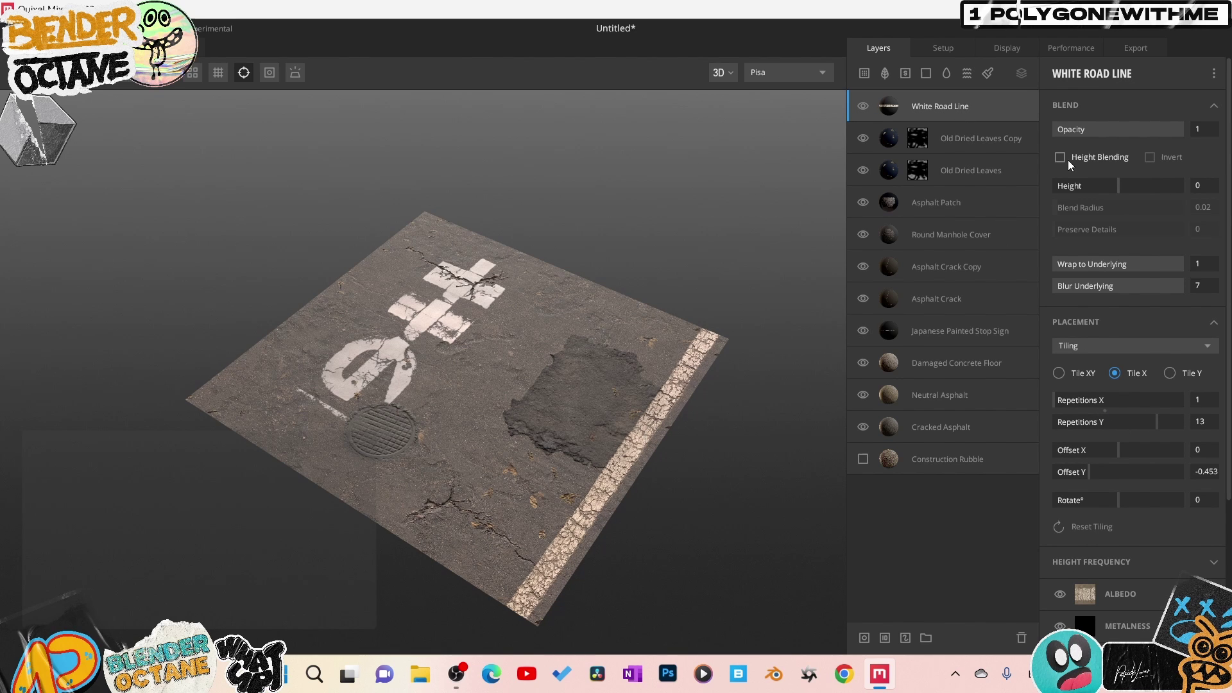
drag(1158, 269, 1192, 269)
Move Asphalt Patch to the top of the layers and adjust the manhole cover's Offset X
drag(939, 206, 947, 101)
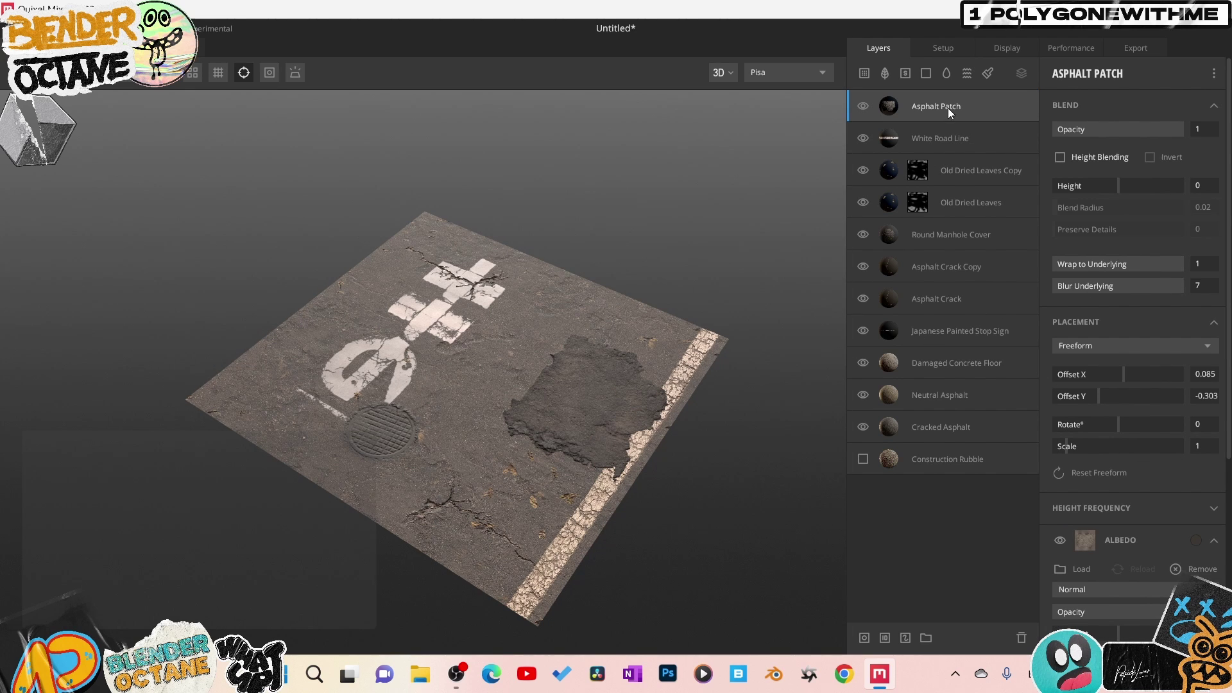
click(949, 136)
click(1195, 593)
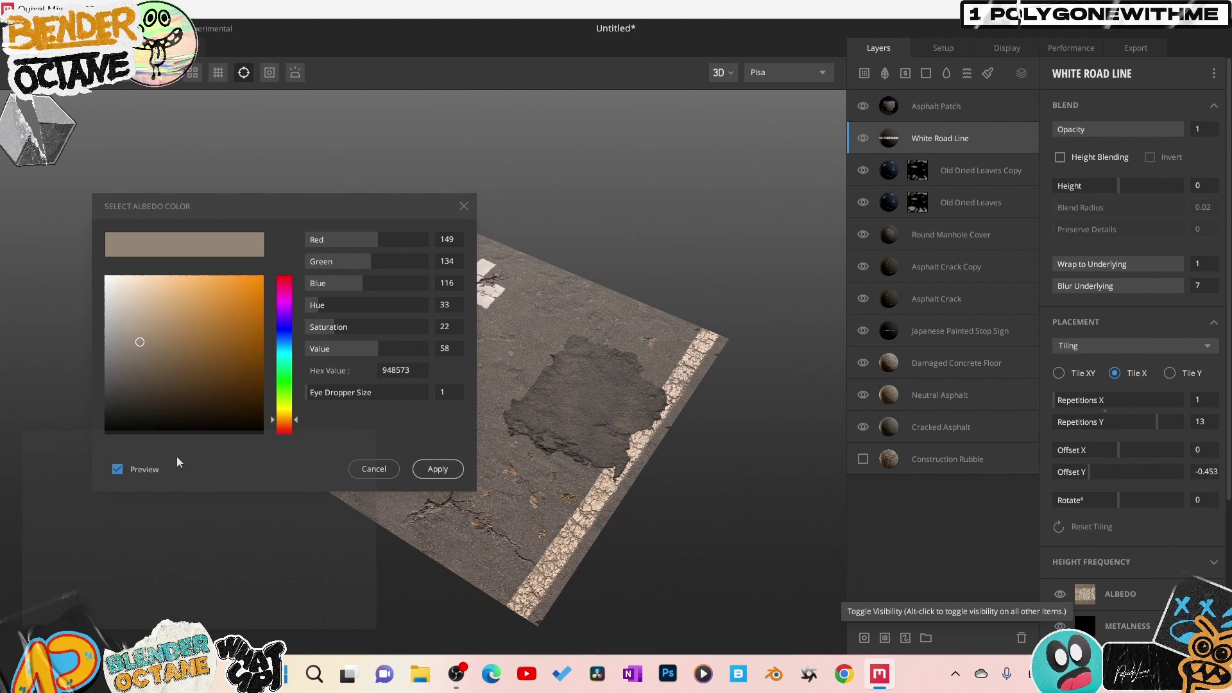
click(374, 469)
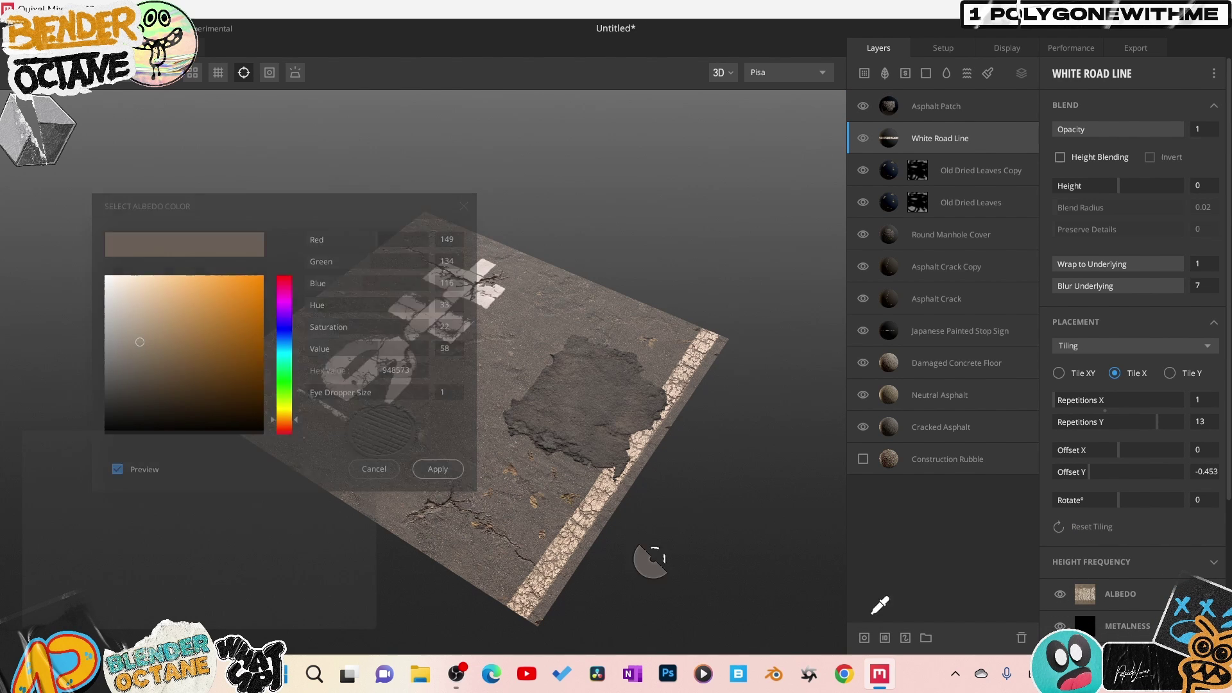
click(1061, 580)
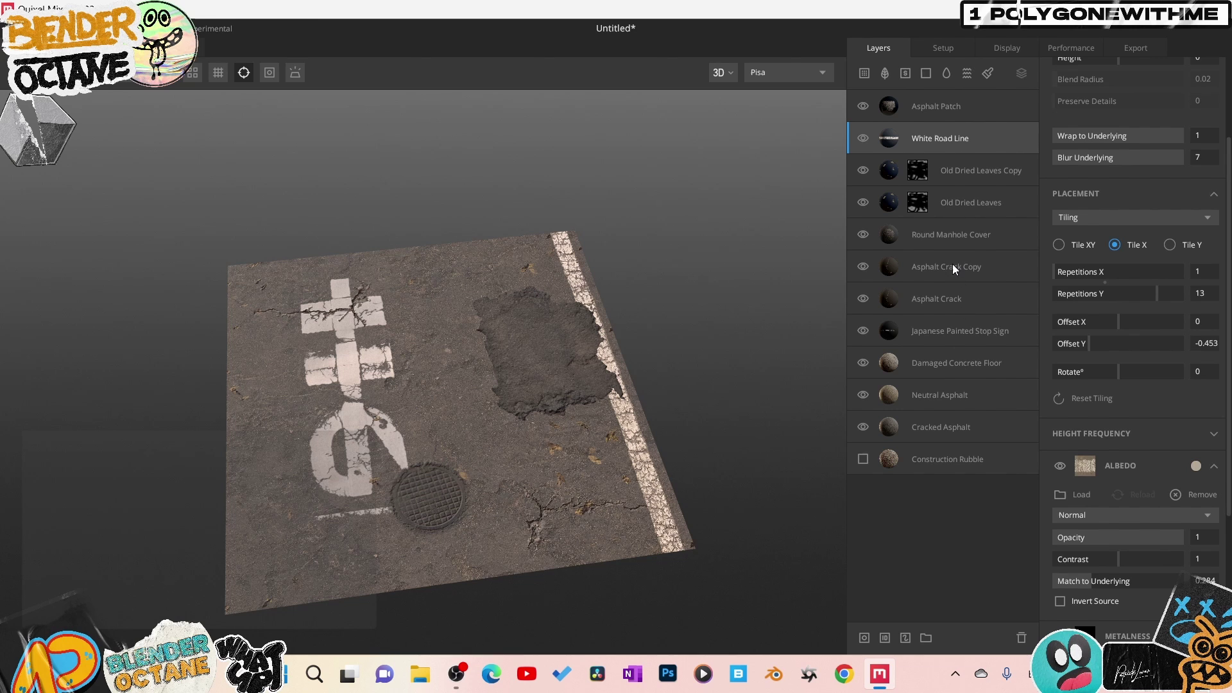
click(951, 234)
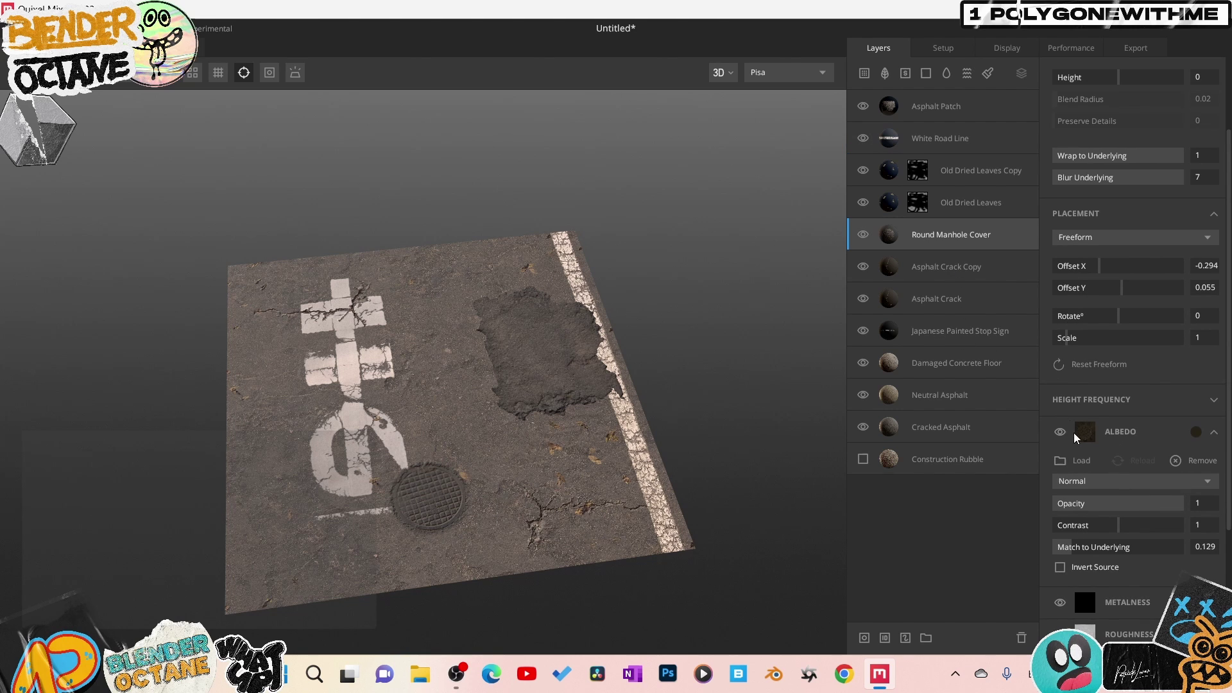
mouse_move(1089, 272)
mouse_down()
mouse_move(1111, 272)
mouse_move(1101, 270)
mouse_up()
Tile Sidewalk Trim as one X strip with 16 Y repetitions, offset it, and put White Road Line above it
drag(485, 427, 523, 383)
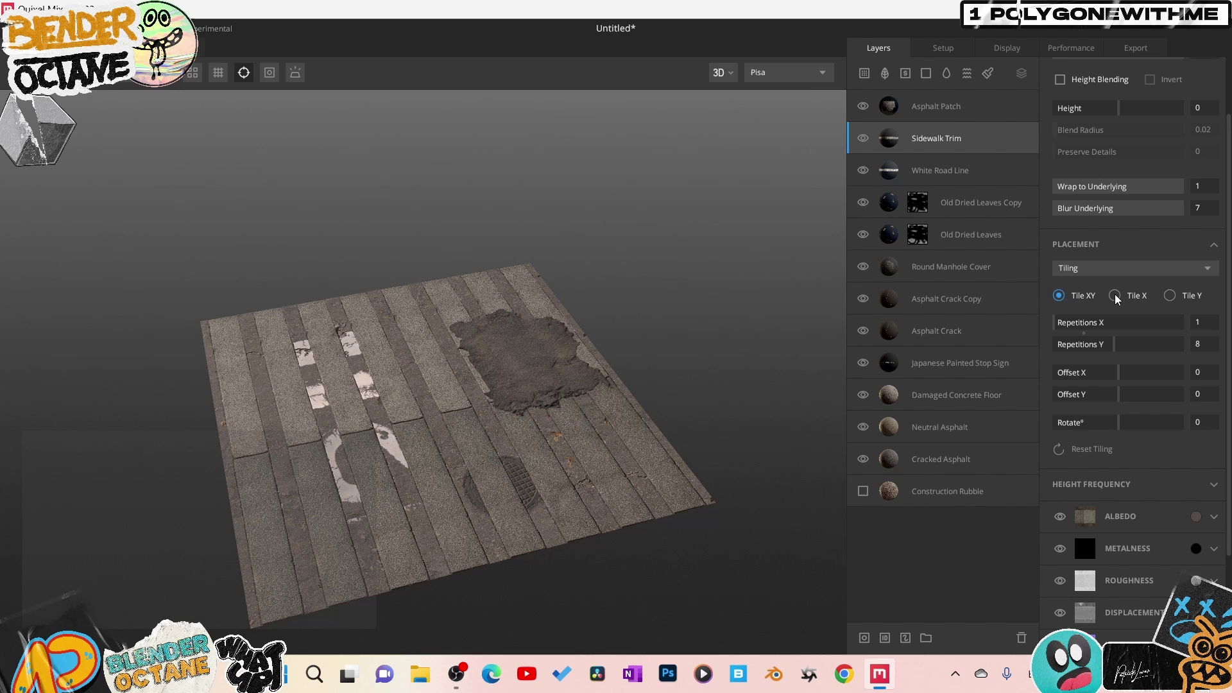
click(1115, 296)
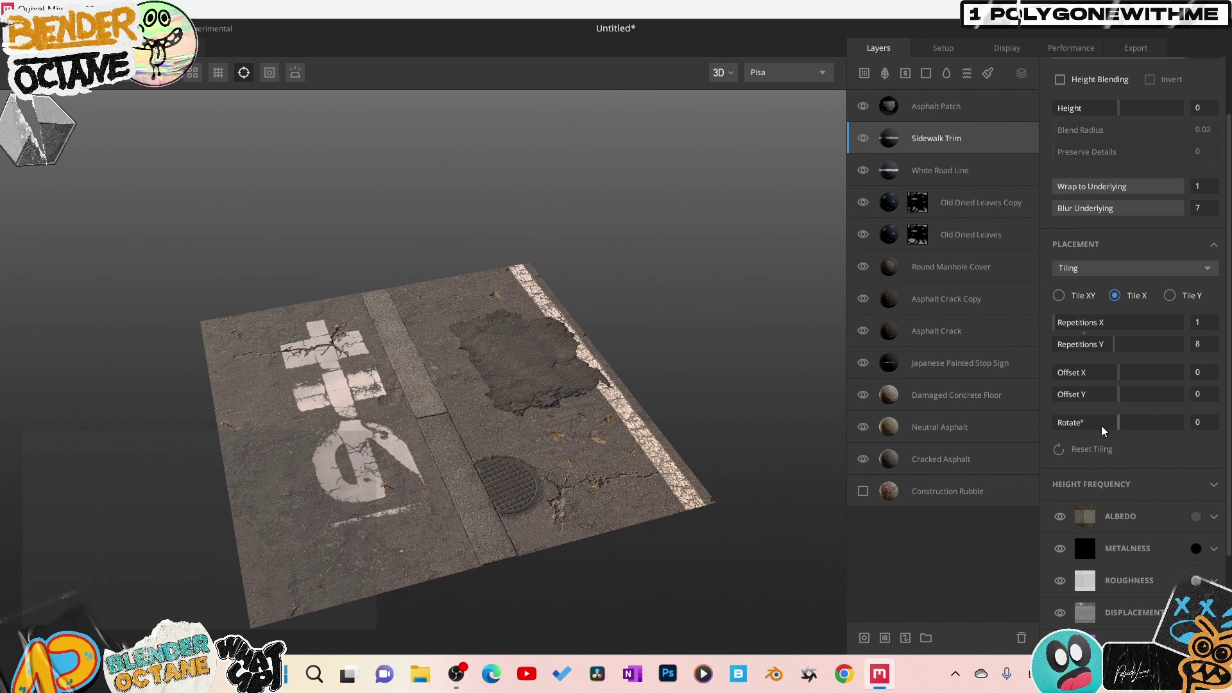
drag(1117, 344, 1183, 347)
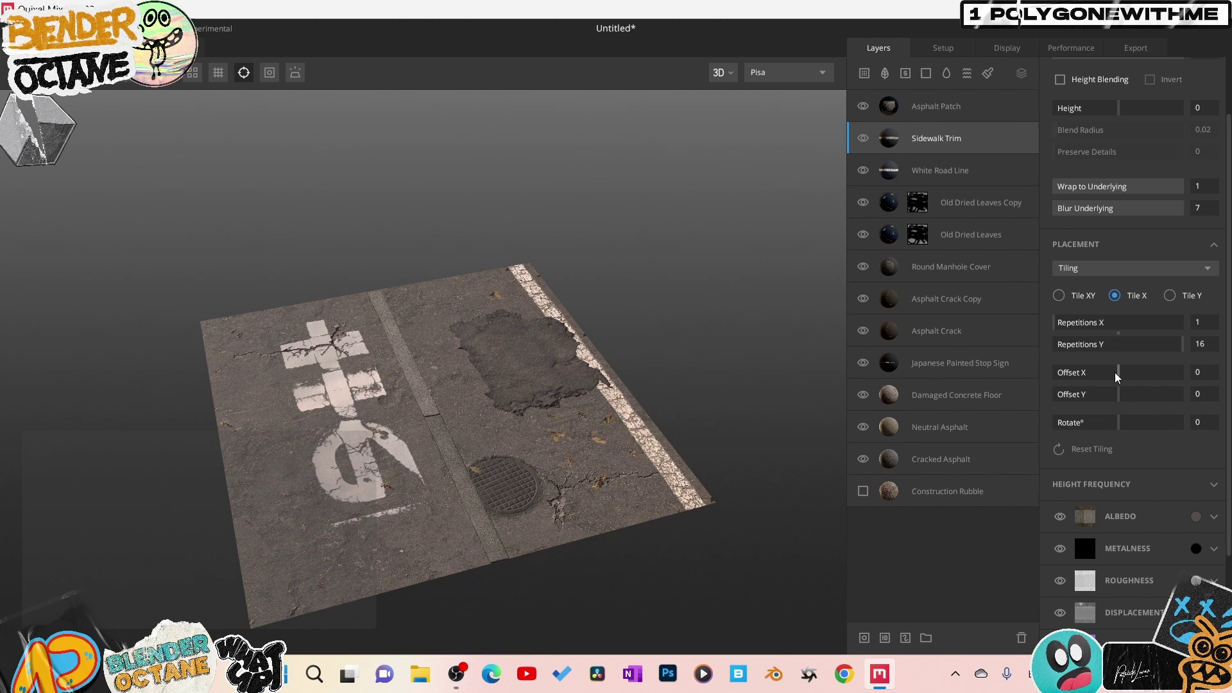
drag(1118, 372, 1077, 400)
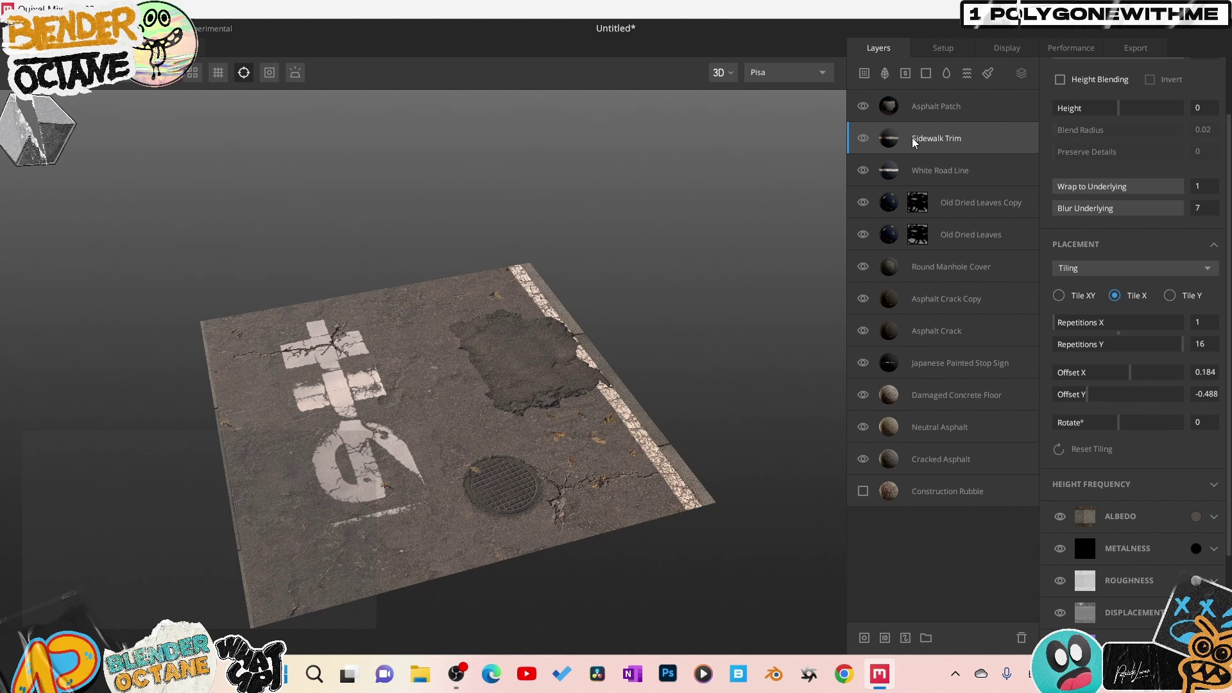
drag(946, 172, 943, 136)
Tint Sidewalk Trim with colour sampled from the road and delete the Liquid 2 layer
drag(504, 421, 551, 385)
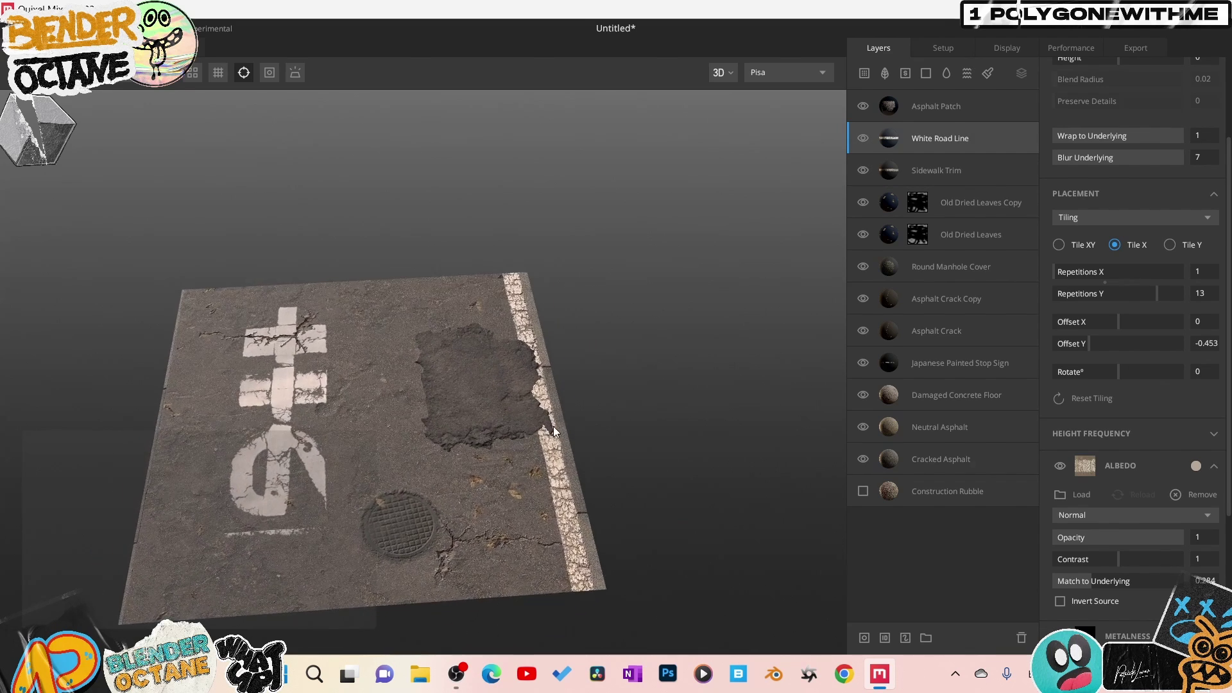
scroll(585, 341, down, 3)
scroll(585, 341, up, 4)
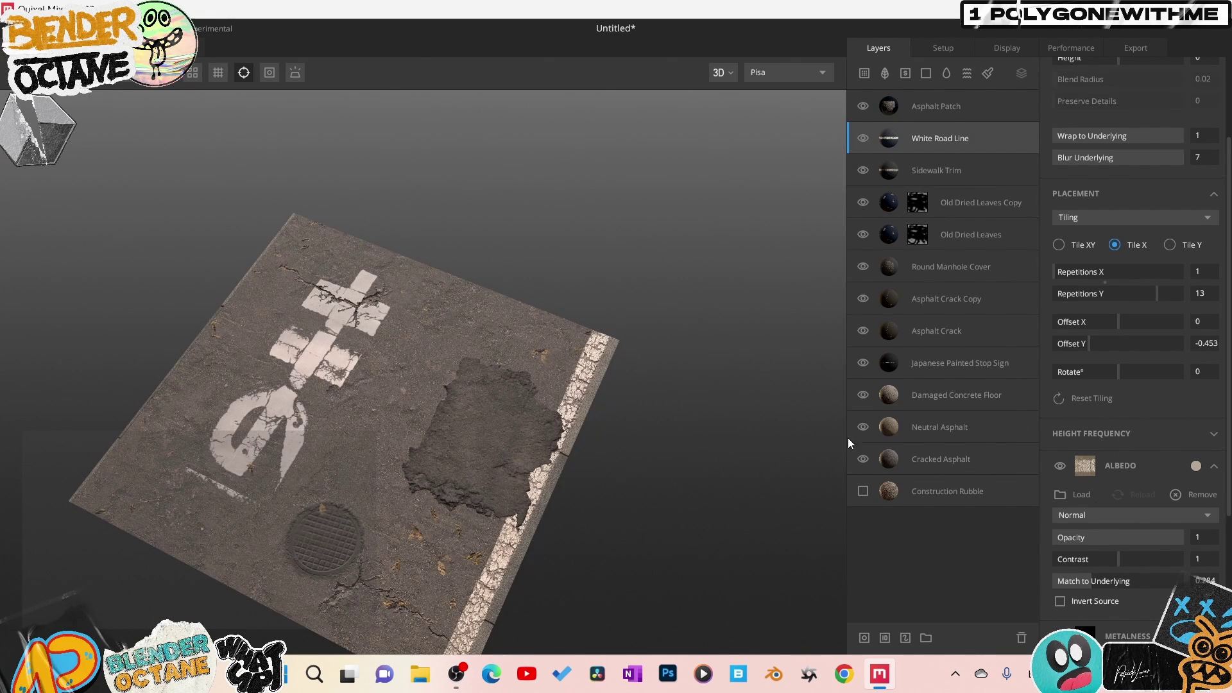
click(956, 170)
click(1196, 516)
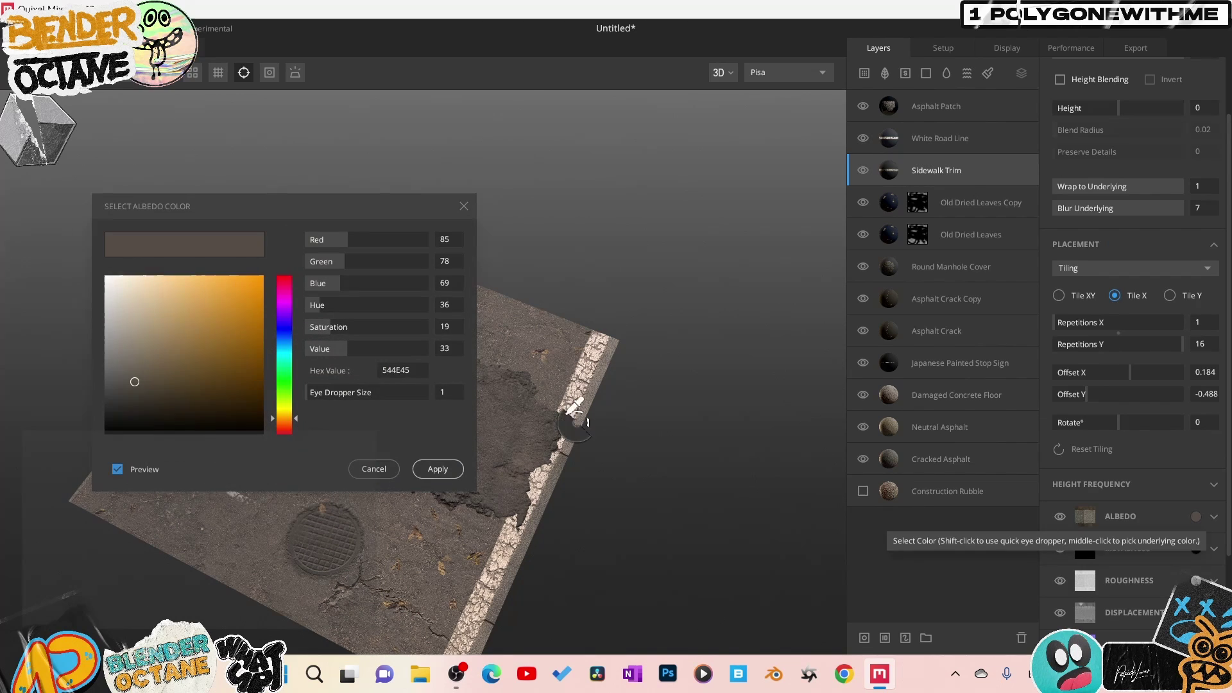
click(565, 364)
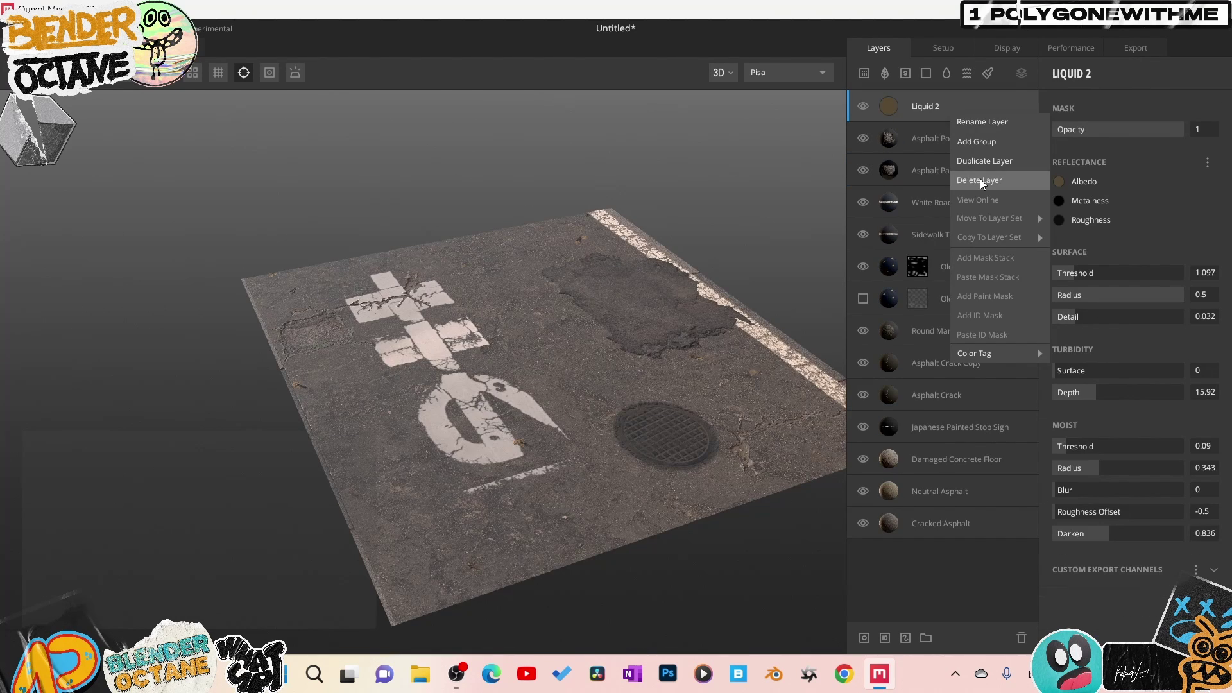
click(980, 180)
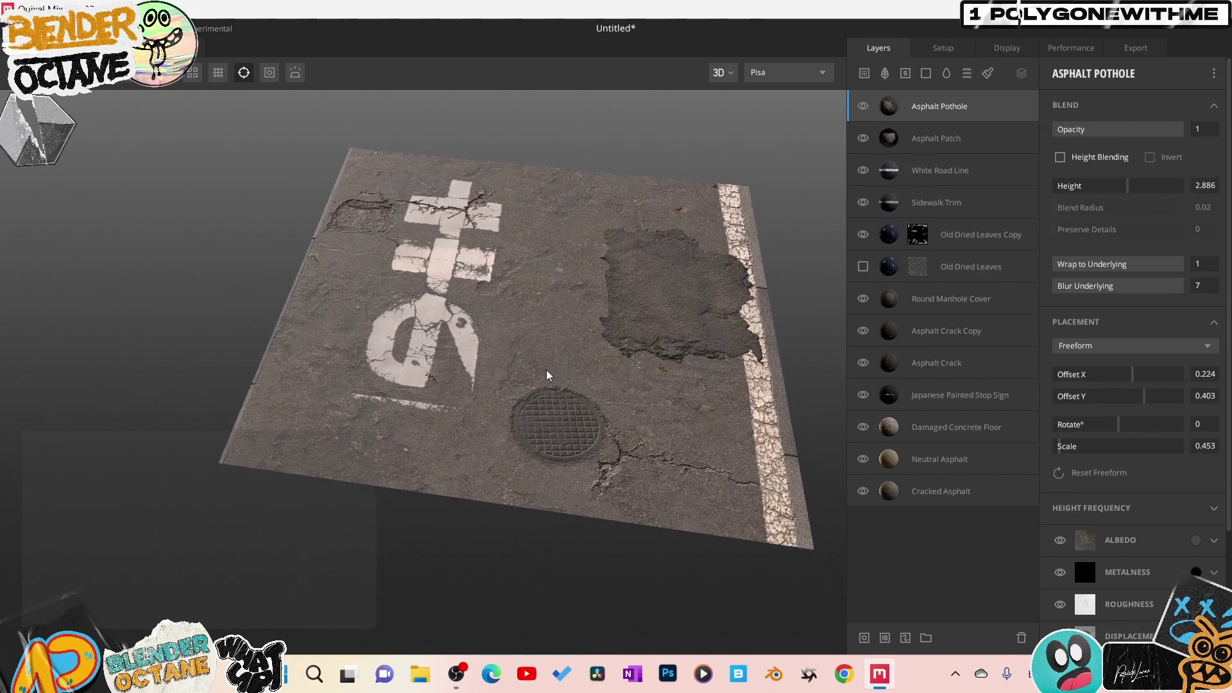
drag(550, 387, 603, 406)
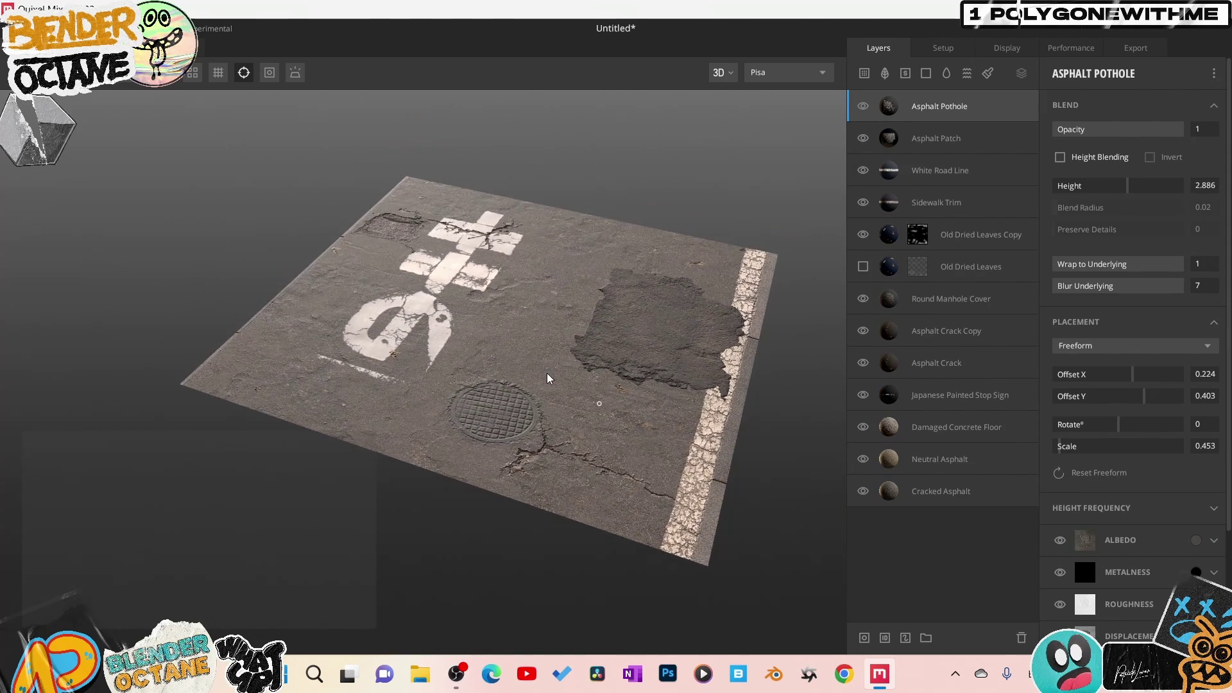
Export the Ossak Street material to the Library export target
click(1135, 47)
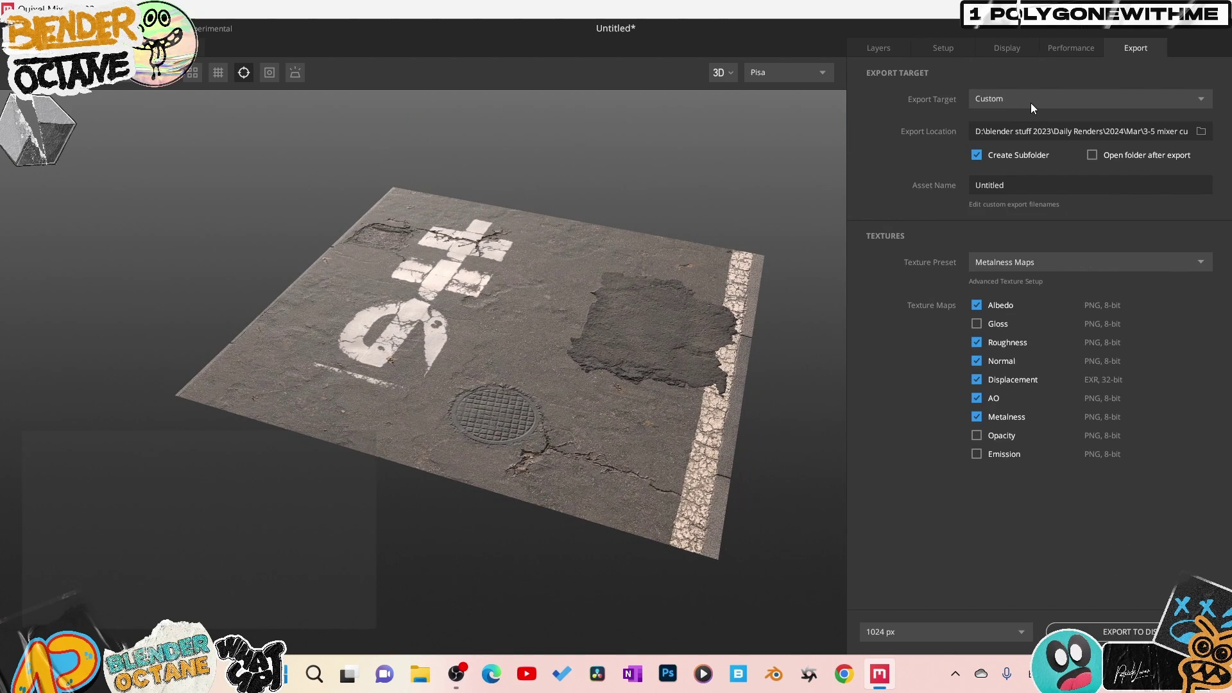
click(1033, 102)
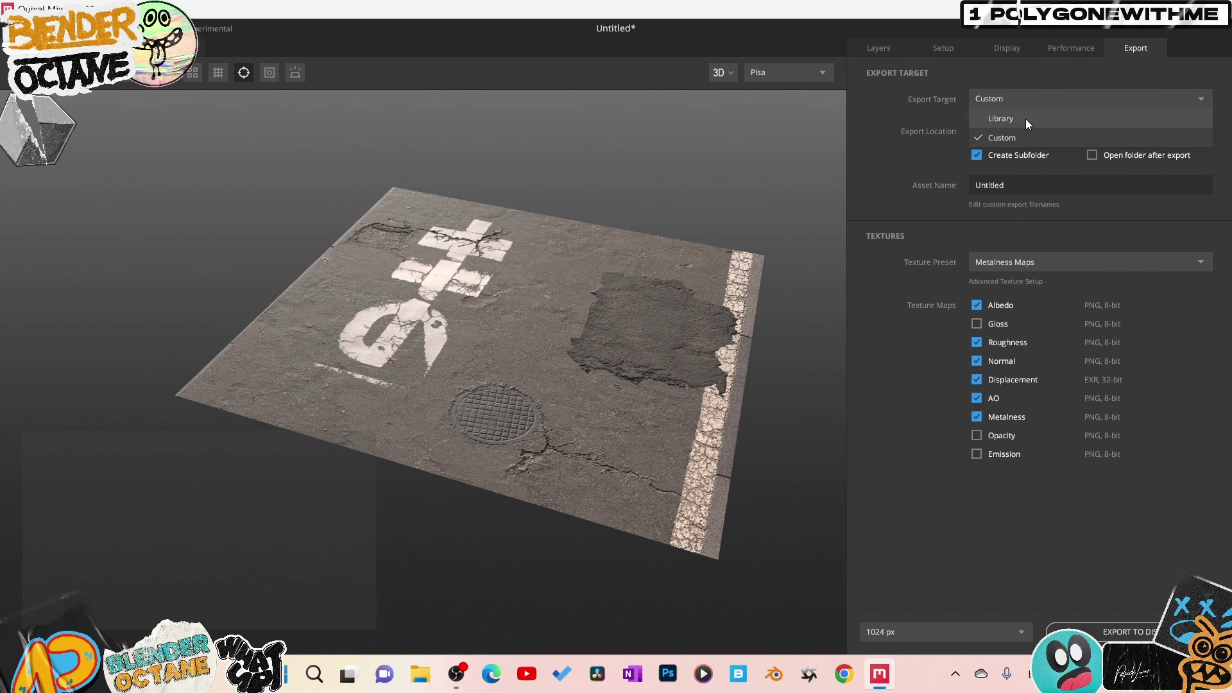
click(1024, 118)
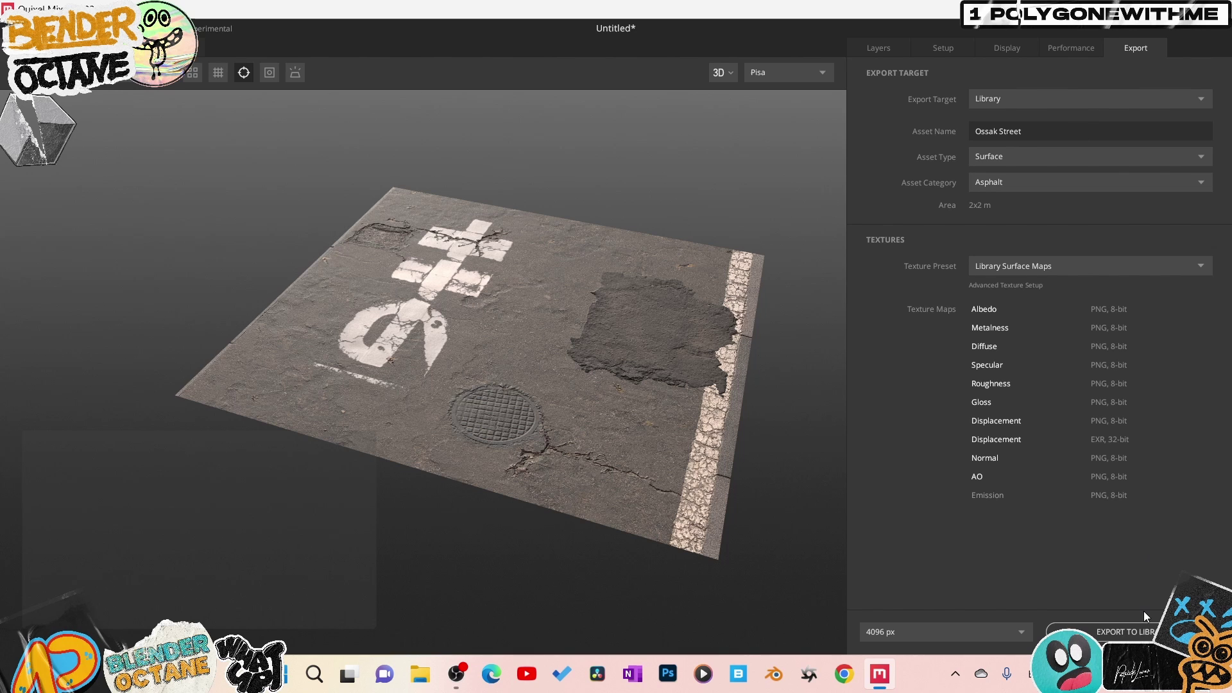
click(1125, 632)
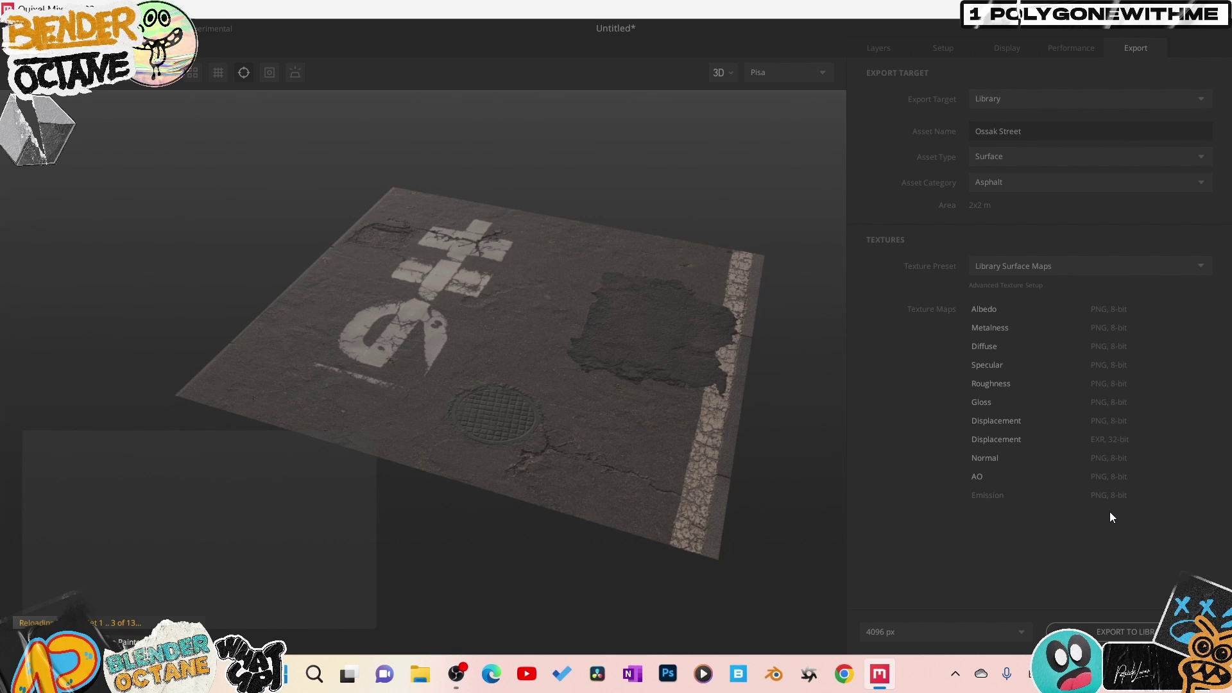
click(1026, 99)
Export the maps without Metalness at 4096 px to a custom folder on disk
click(1012, 136)
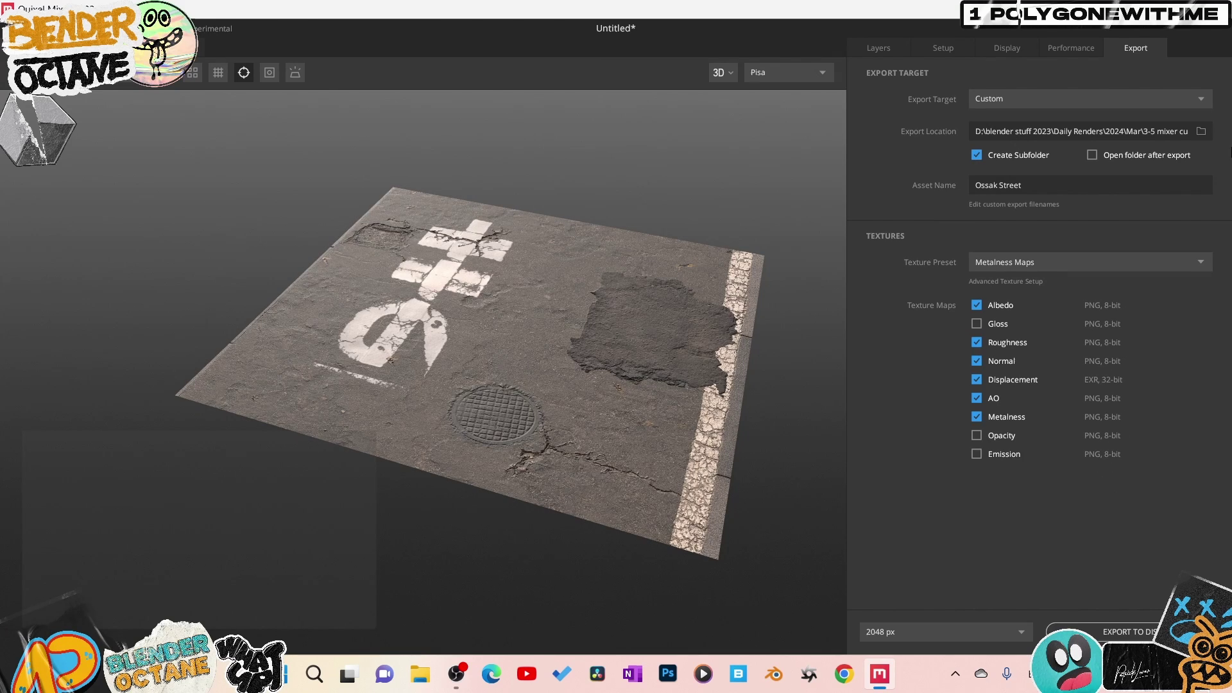
click(1200, 132)
click(1022, 417)
click(1018, 630)
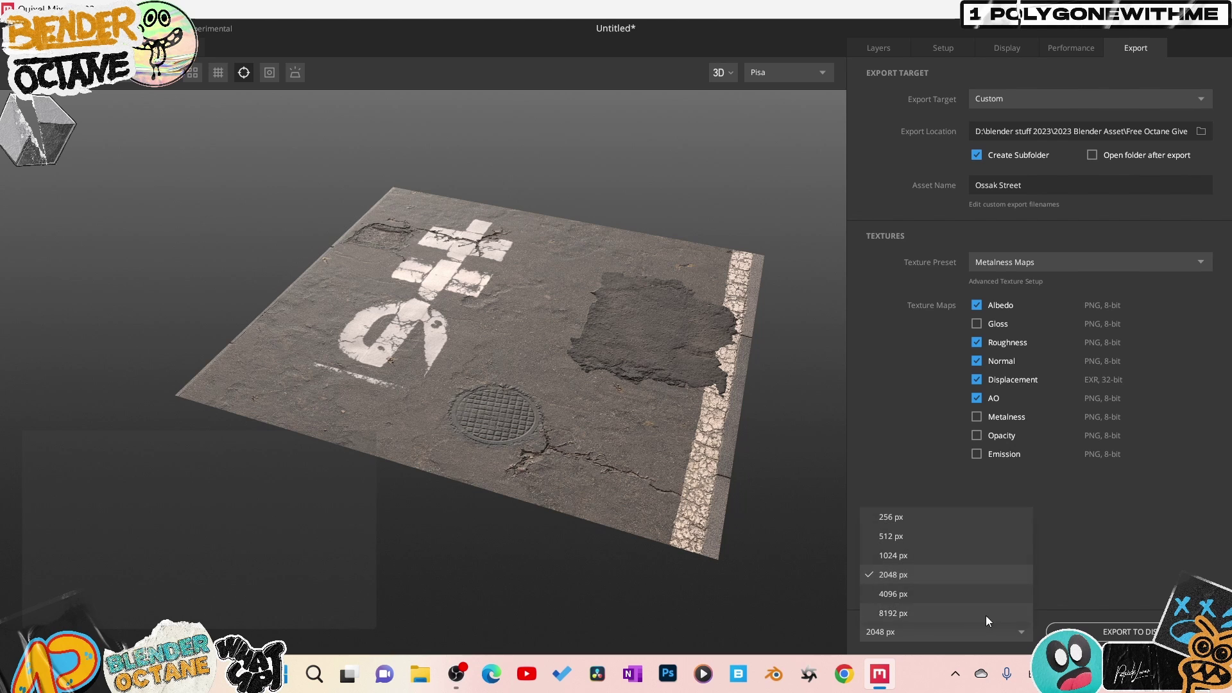
click(910, 594)
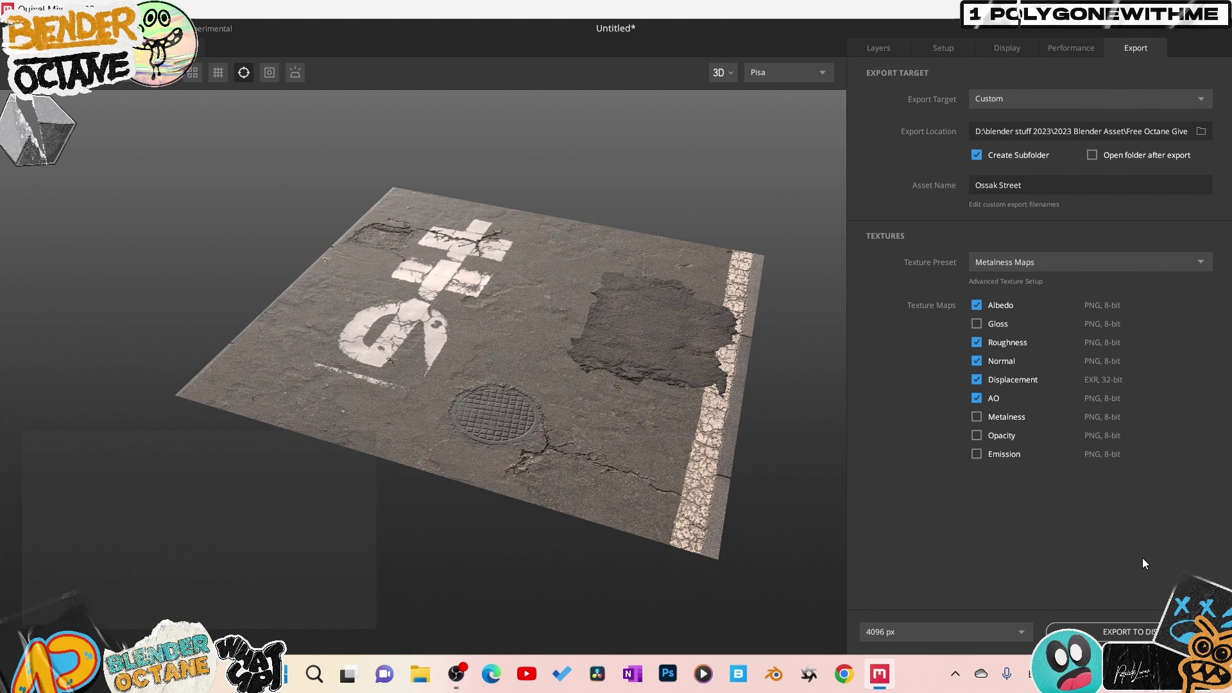
click(1138, 634)
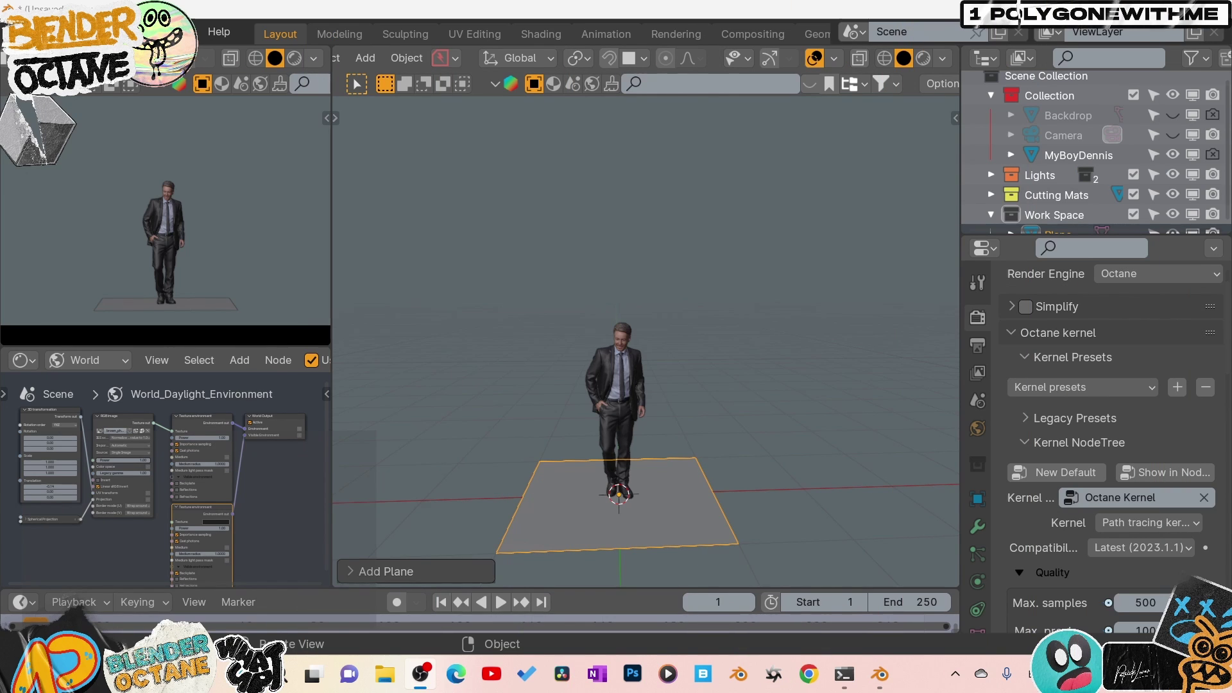
Select the MyBoyDennis man model and hide it
click(660, 489)
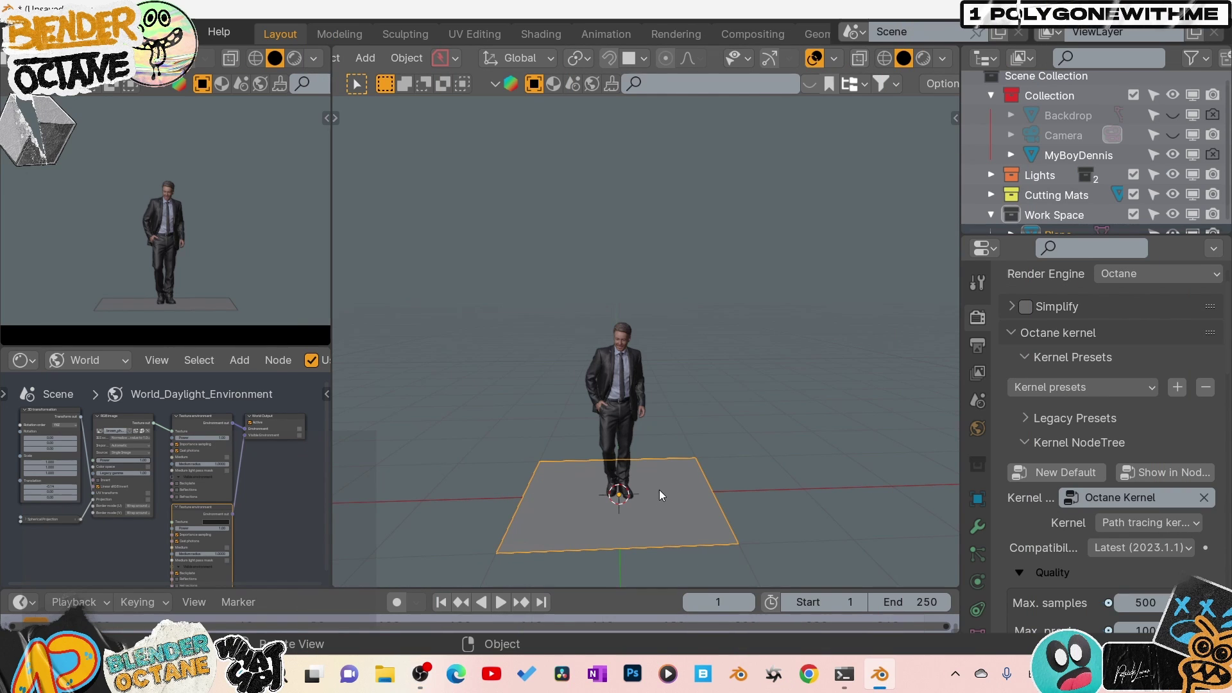
key(m)
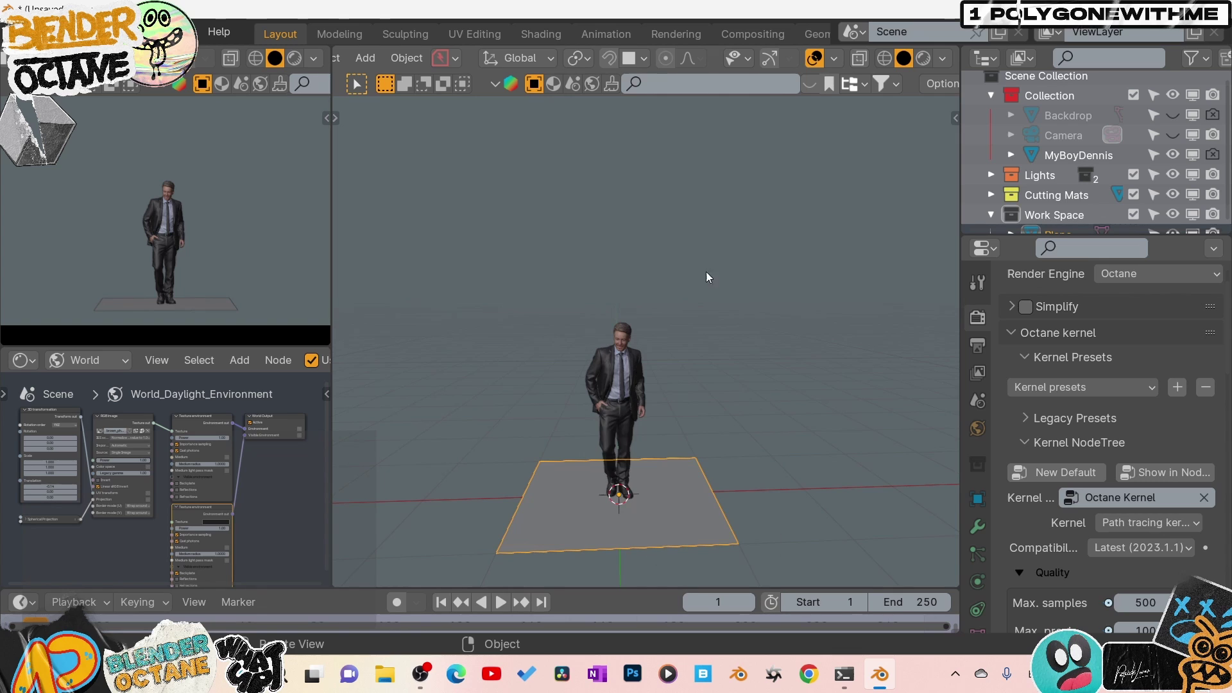
key(n)
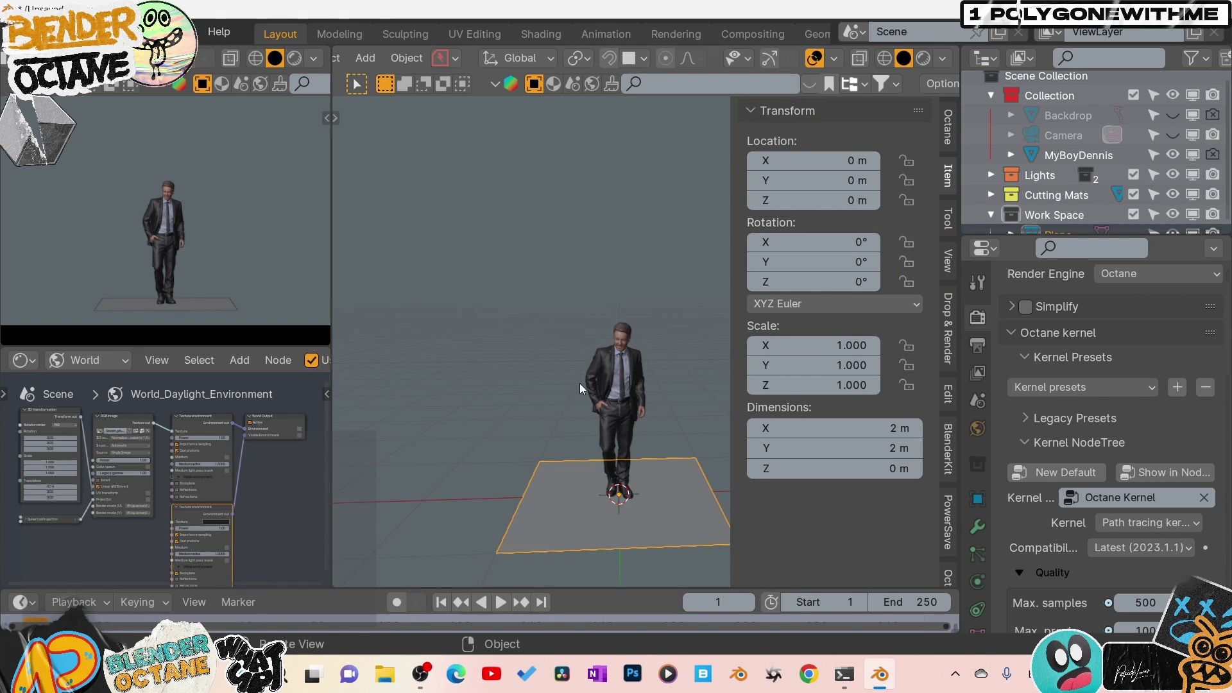
click(595, 316)
click(630, 376)
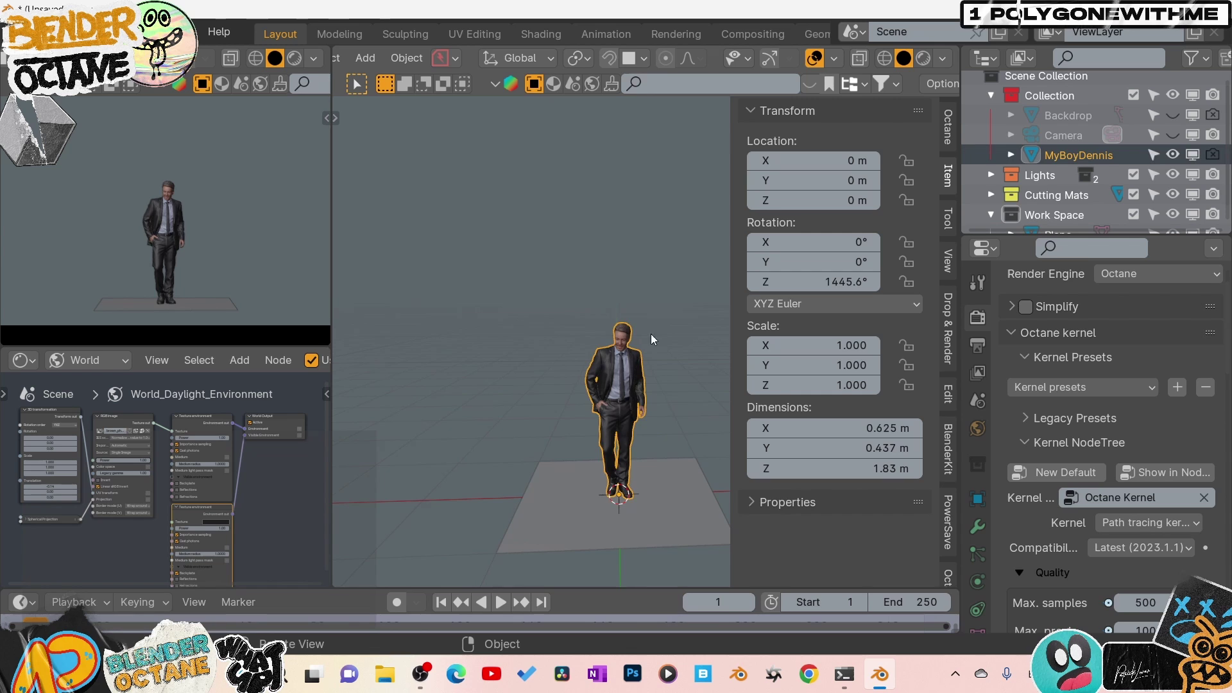
key(n)
key(h)
Frame and select the plane, then switch to the Shading workspace
middle_drag(646, 289, 688, 418)
scroll(688, 419, up, 3)
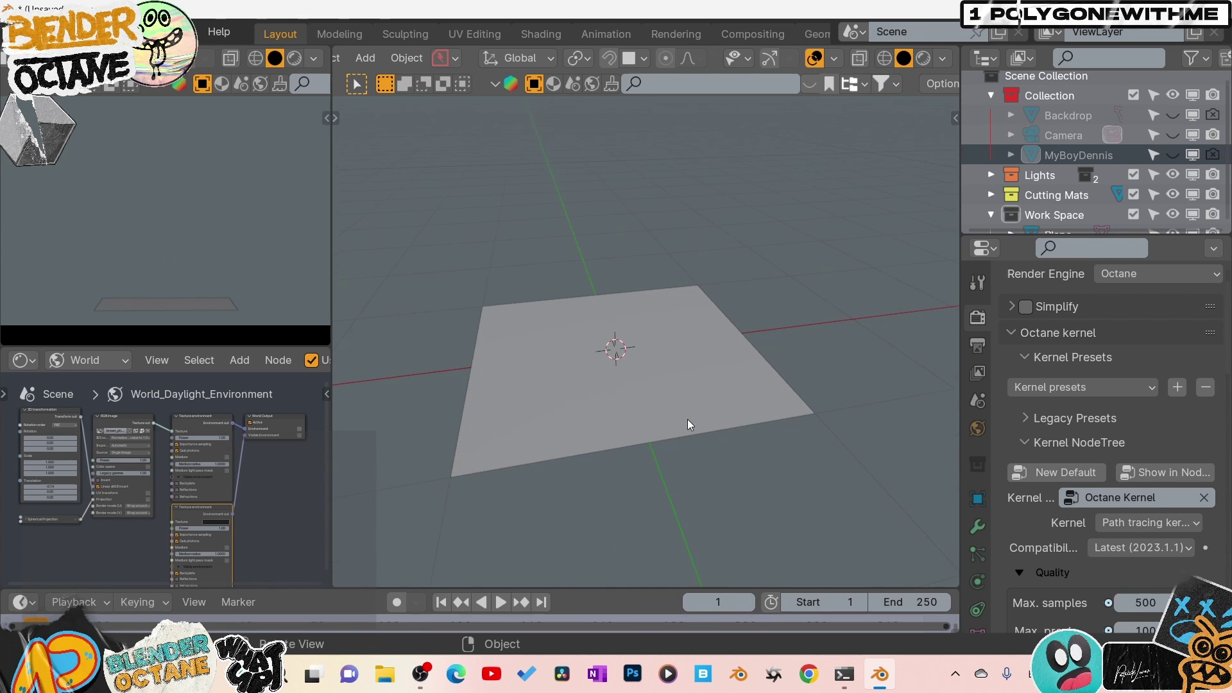
scroll(687, 418, up, 3)
click(694, 436)
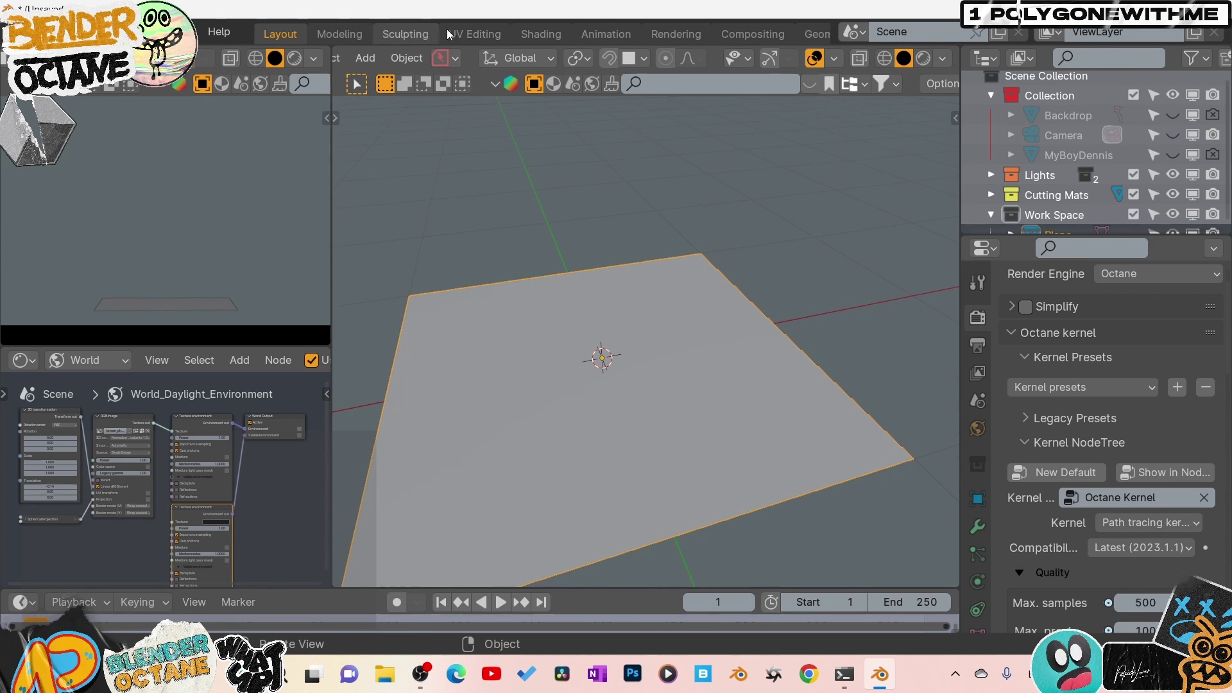
click(525, 29)
Create Material.001 and load the Ossak Street texture set onto its Universal node via Ctrl+Shift+T
click(498, 65)
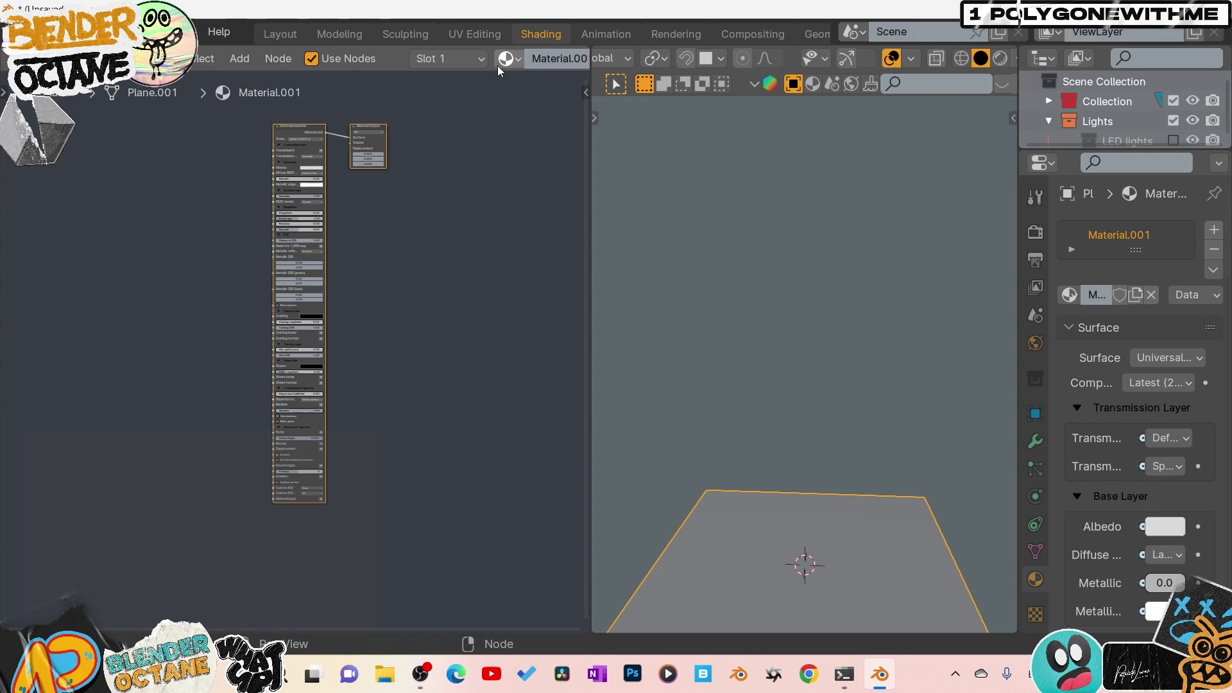
middle_drag(304, 134, 346, 203)
click(338, 200)
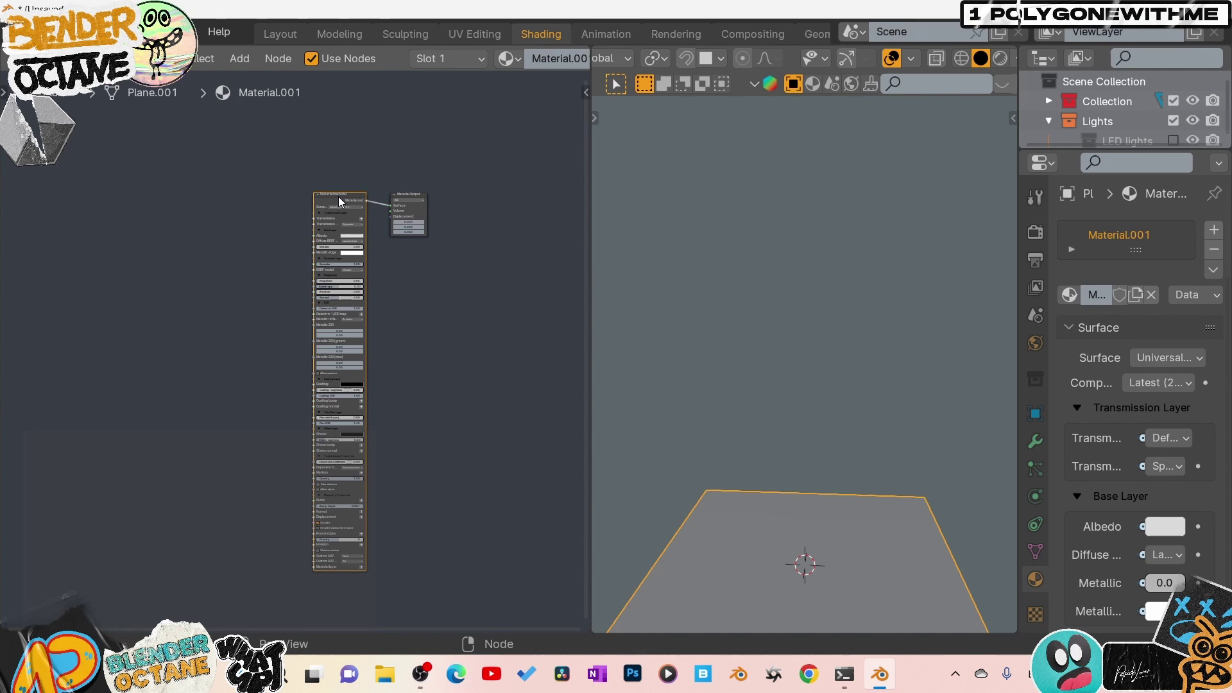
key(ctrl+shift+t)
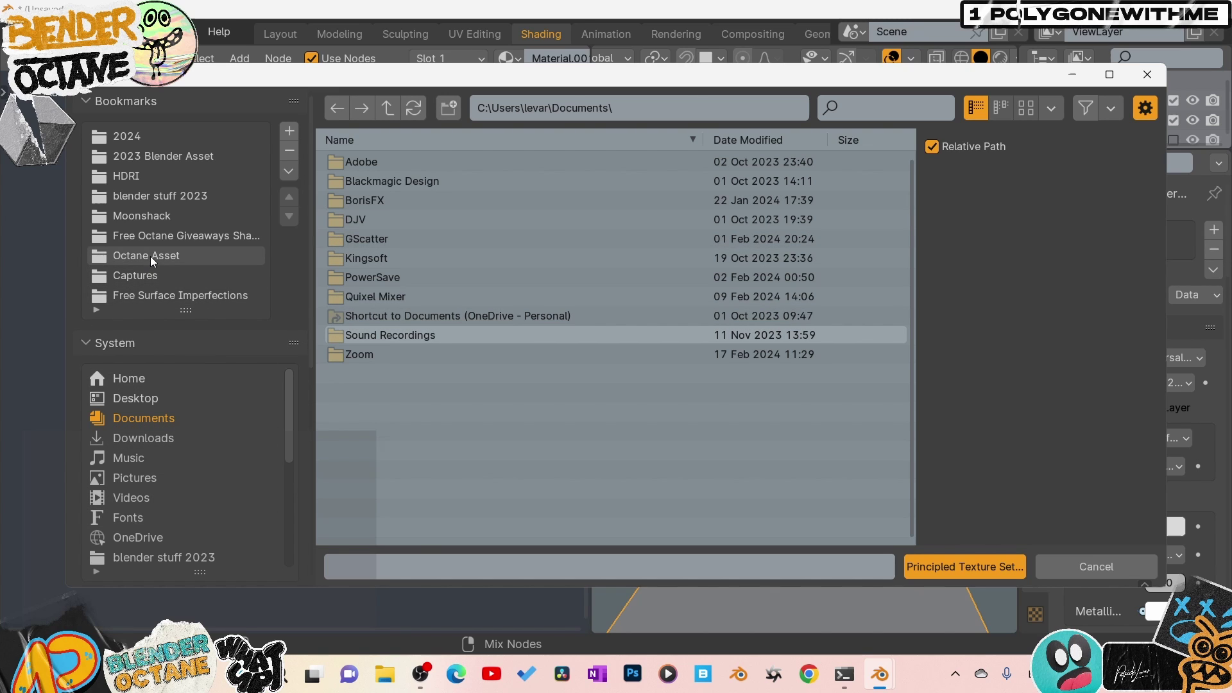
click(159, 137)
drag(522, 287, 352, 154)
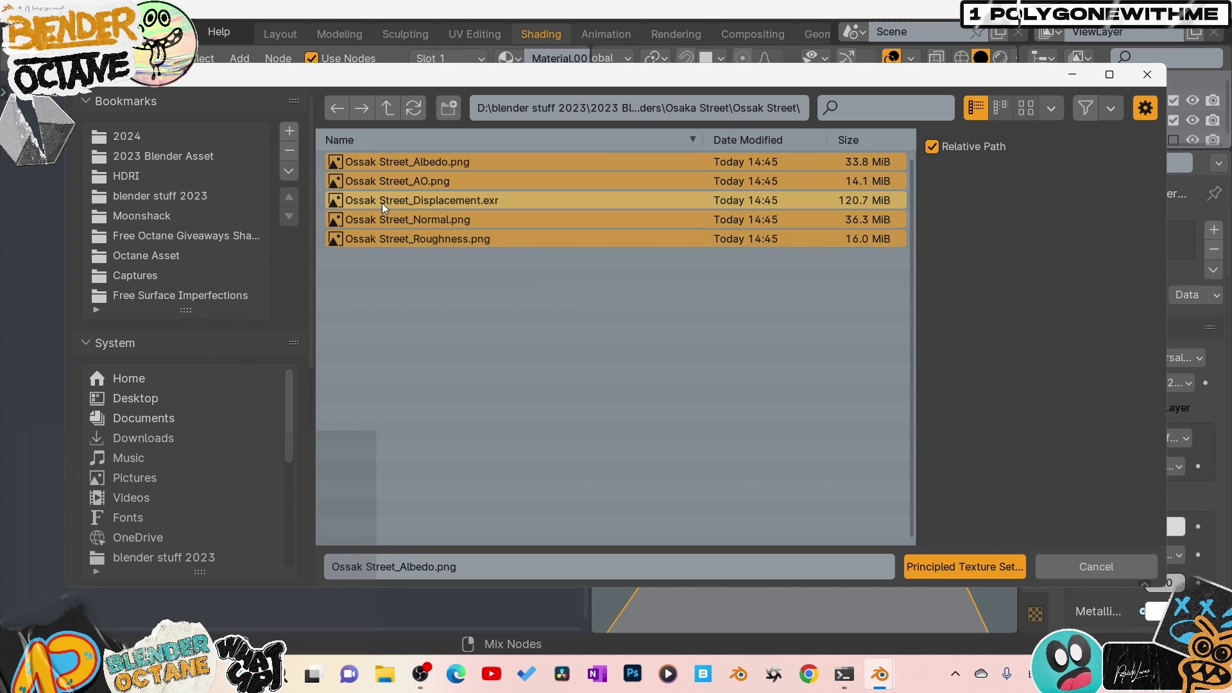
click(992, 565)
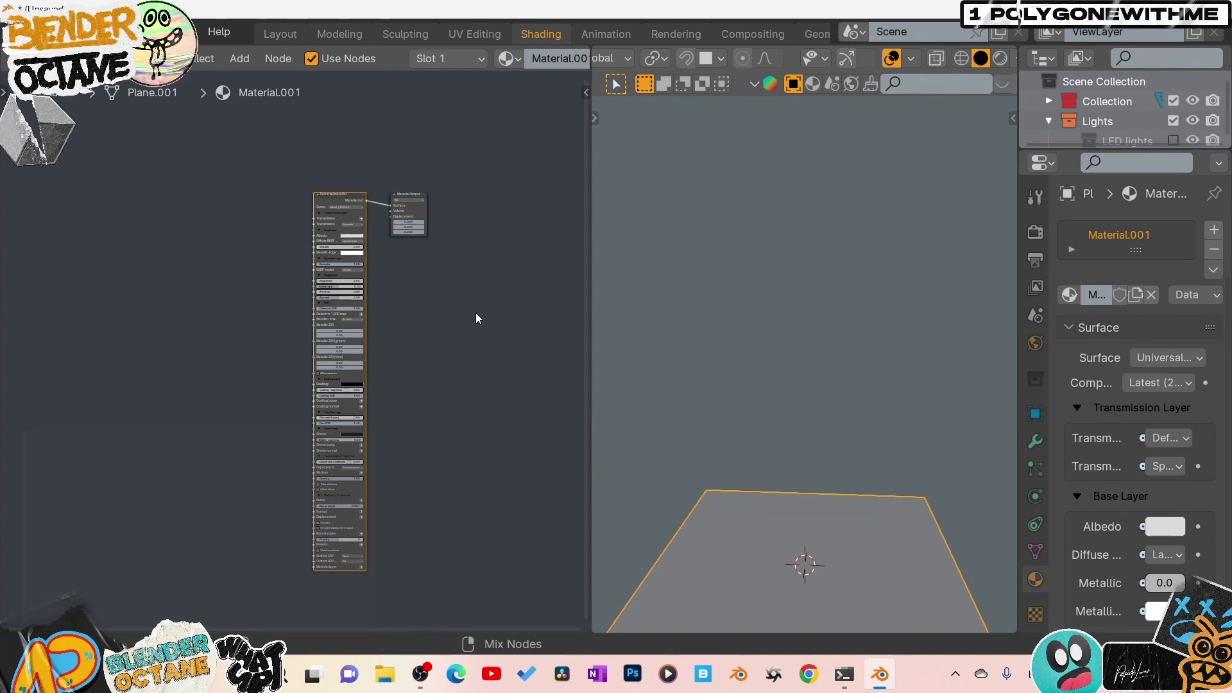
scroll(358, 375, up, 2)
middle_drag(357, 356, 368, 455)
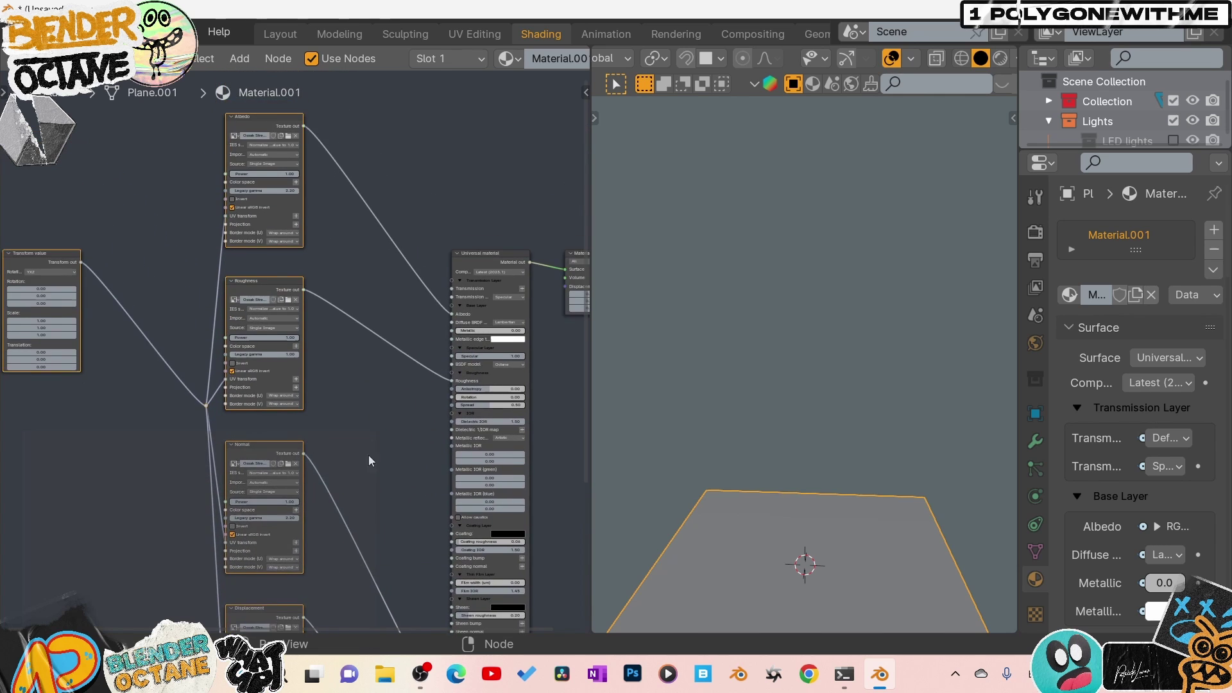
Maximize the node editor, duplicate the Albedo texture node, and load Ossak Street_AO.png into the copy
scroll(365, 465, up, 2)
key(ctrl+space)
scroll(390, 415, up, 3)
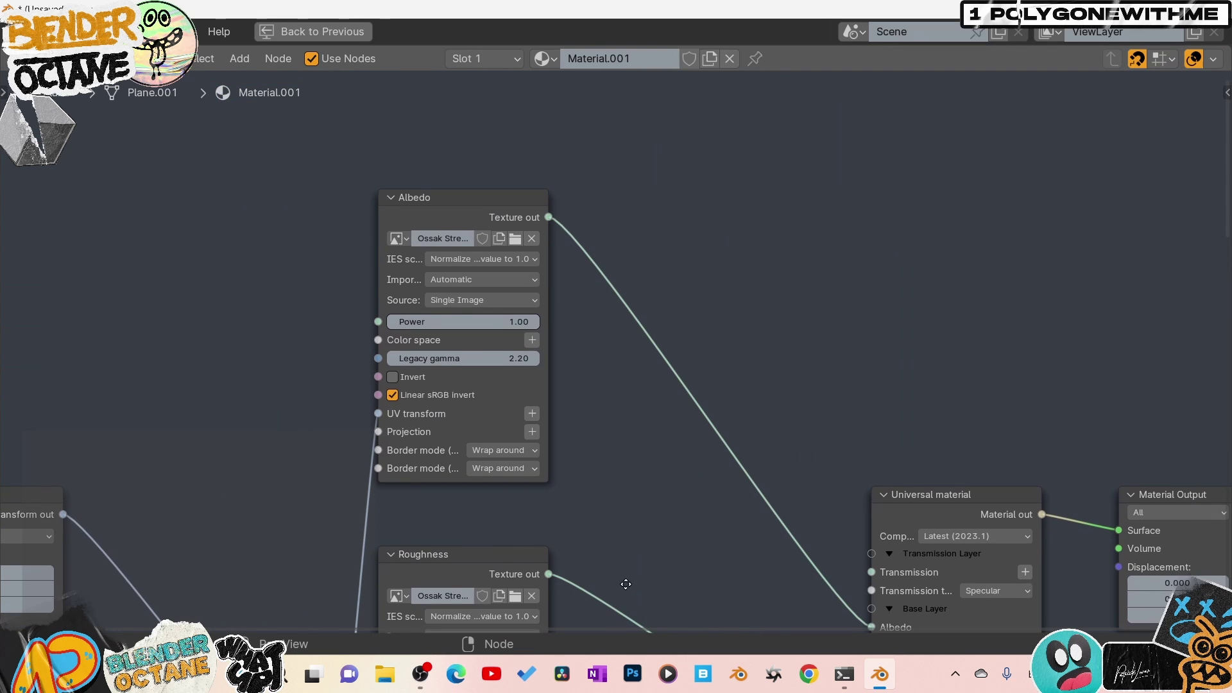
scroll(630, 333, down, 2)
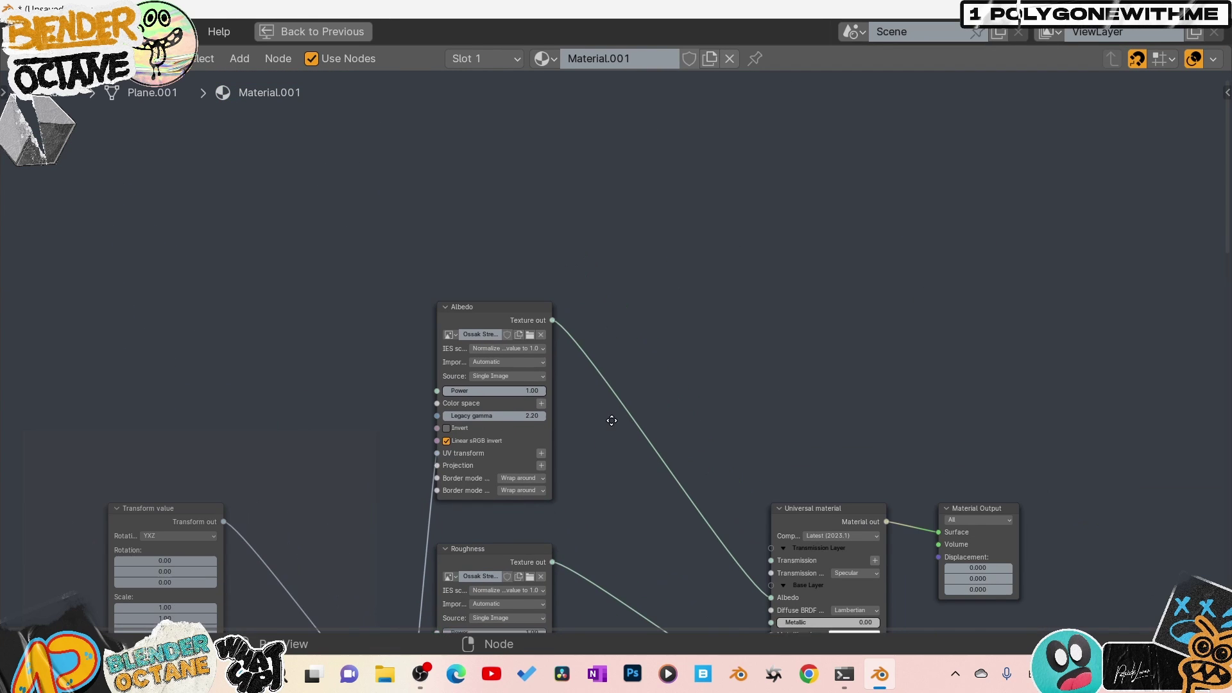
click(487, 315)
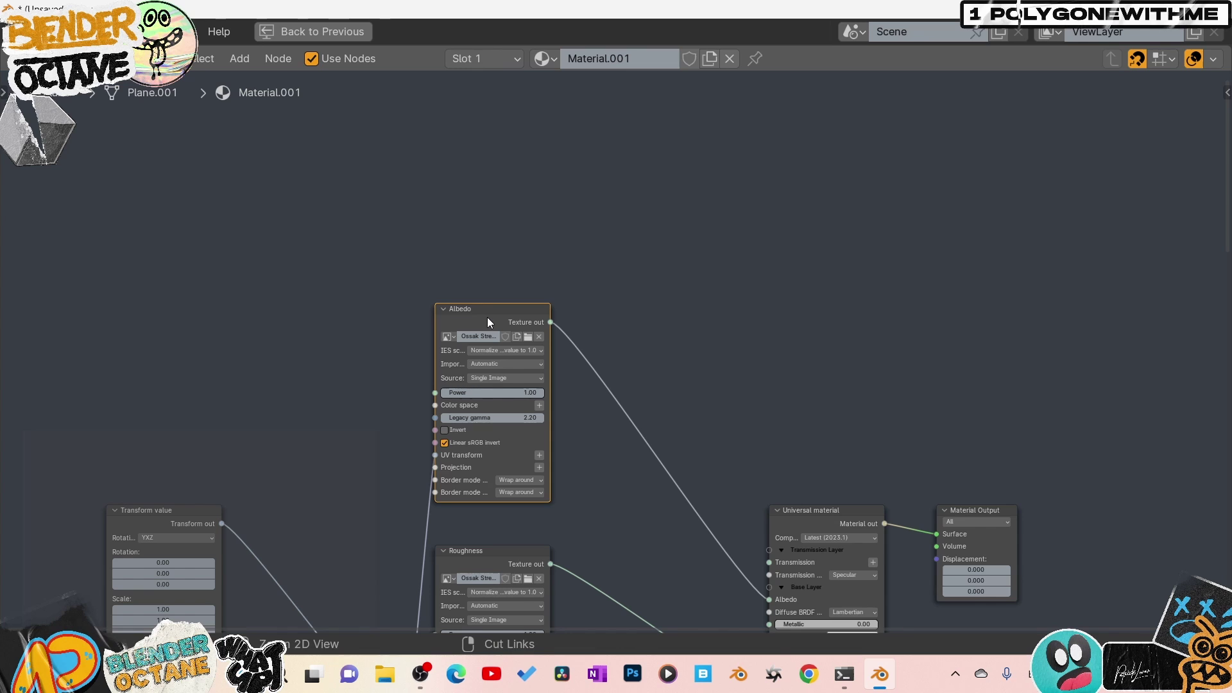
key(shift+d)
click(436, 67)
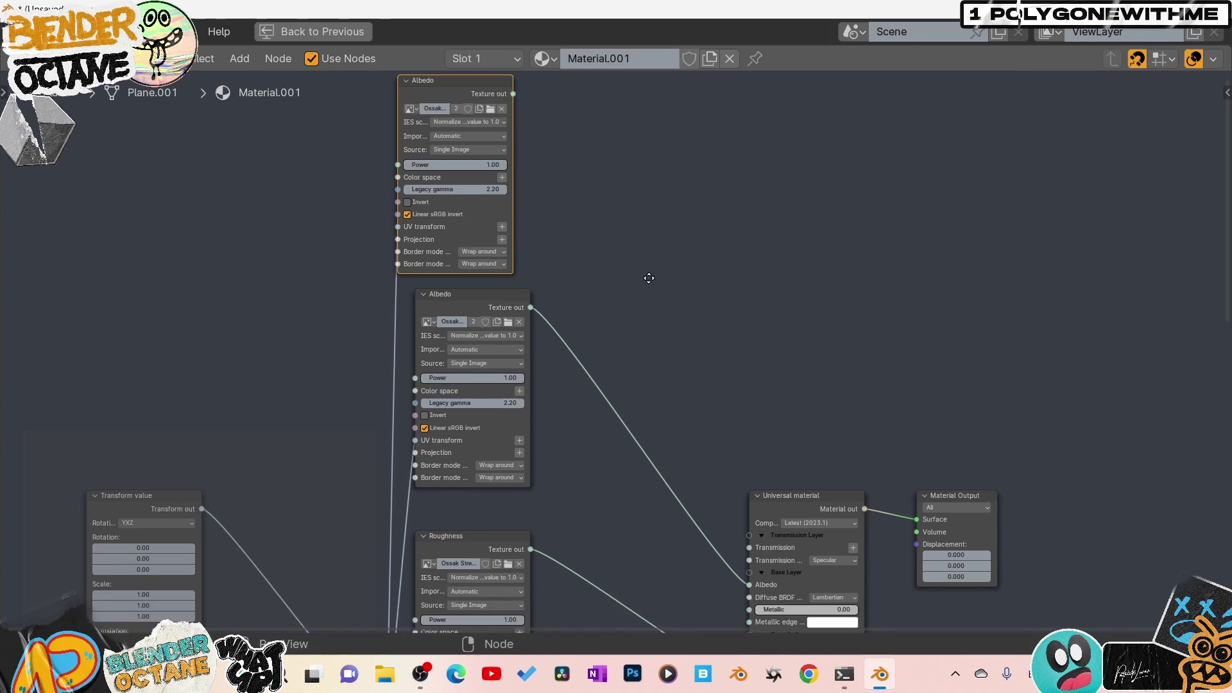
middle_drag(674, 325, 636, 317)
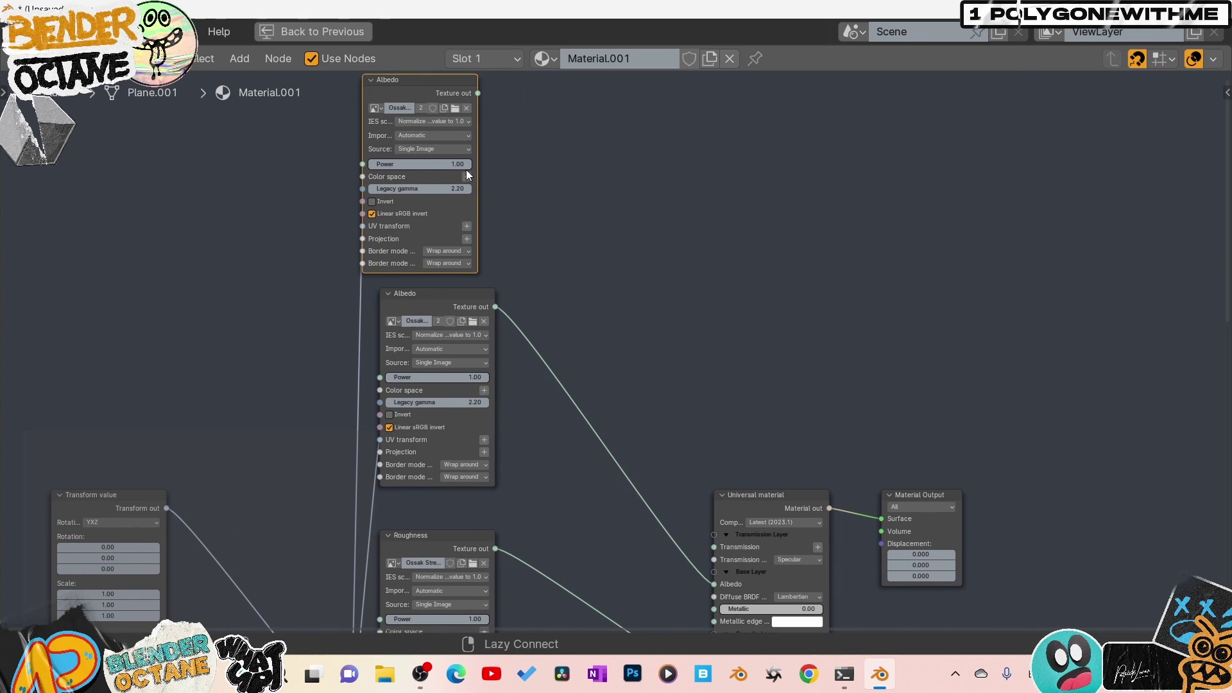
alt+shift+right_drag(703, 506, 705, 508)
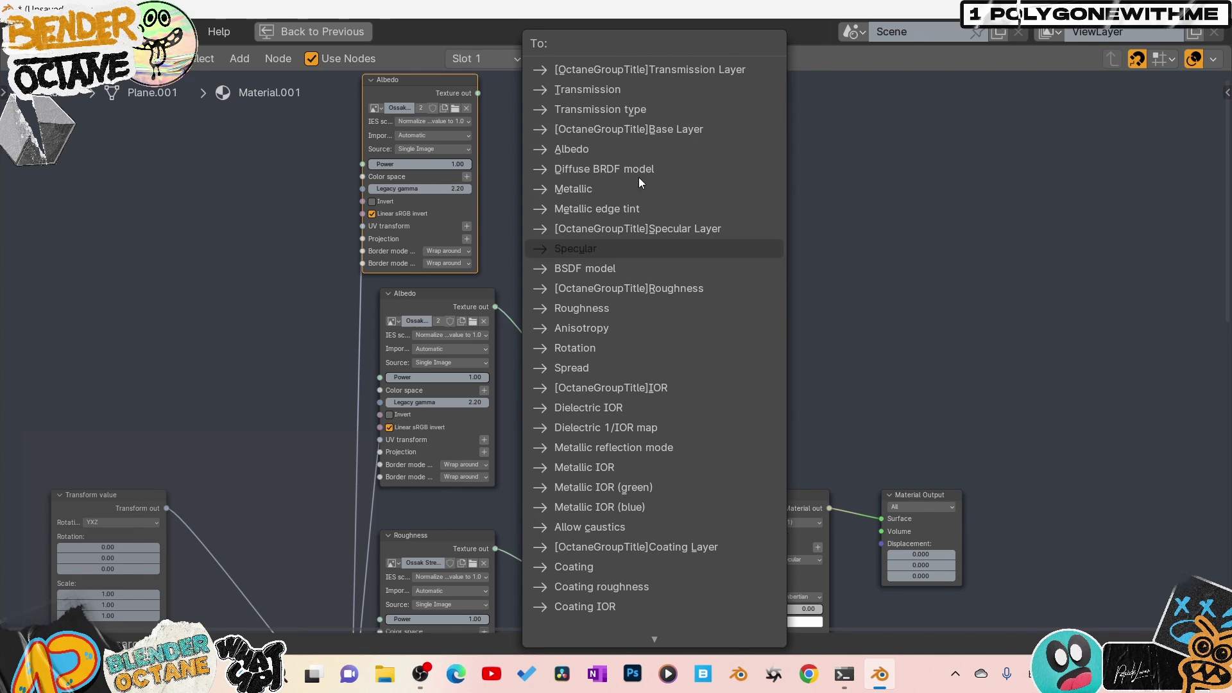
click(629, 148)
drag(469, 316, 462, 321)
click(470, 326)
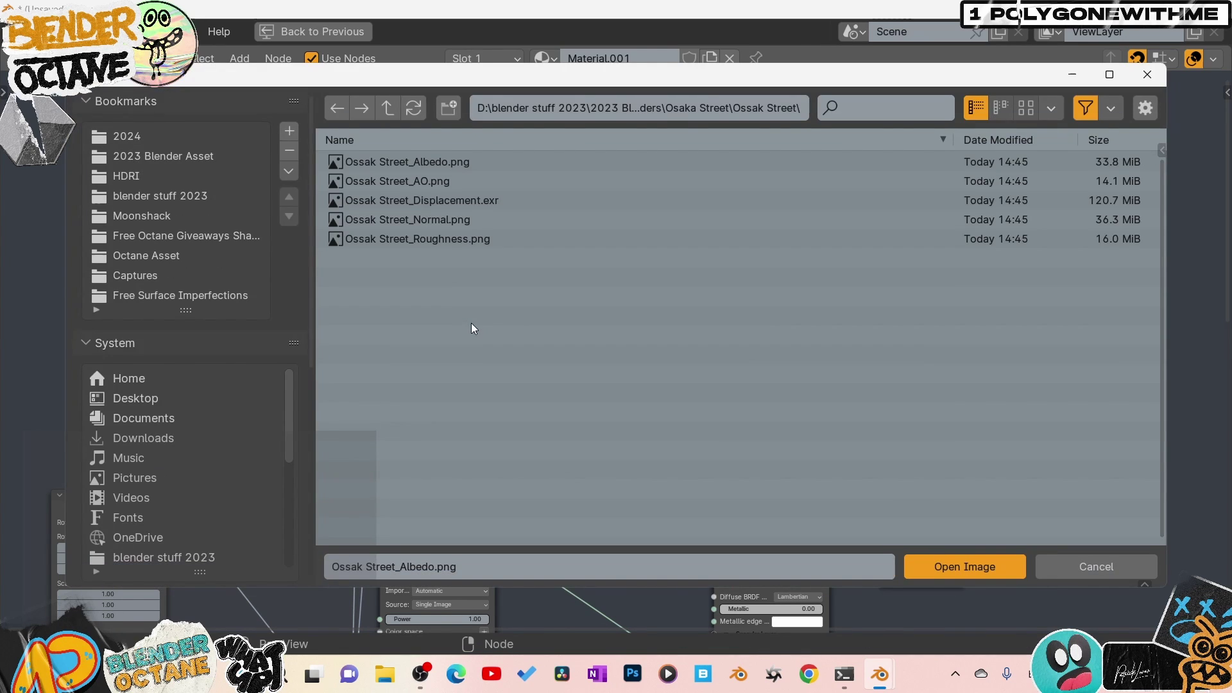
click(394, 183)
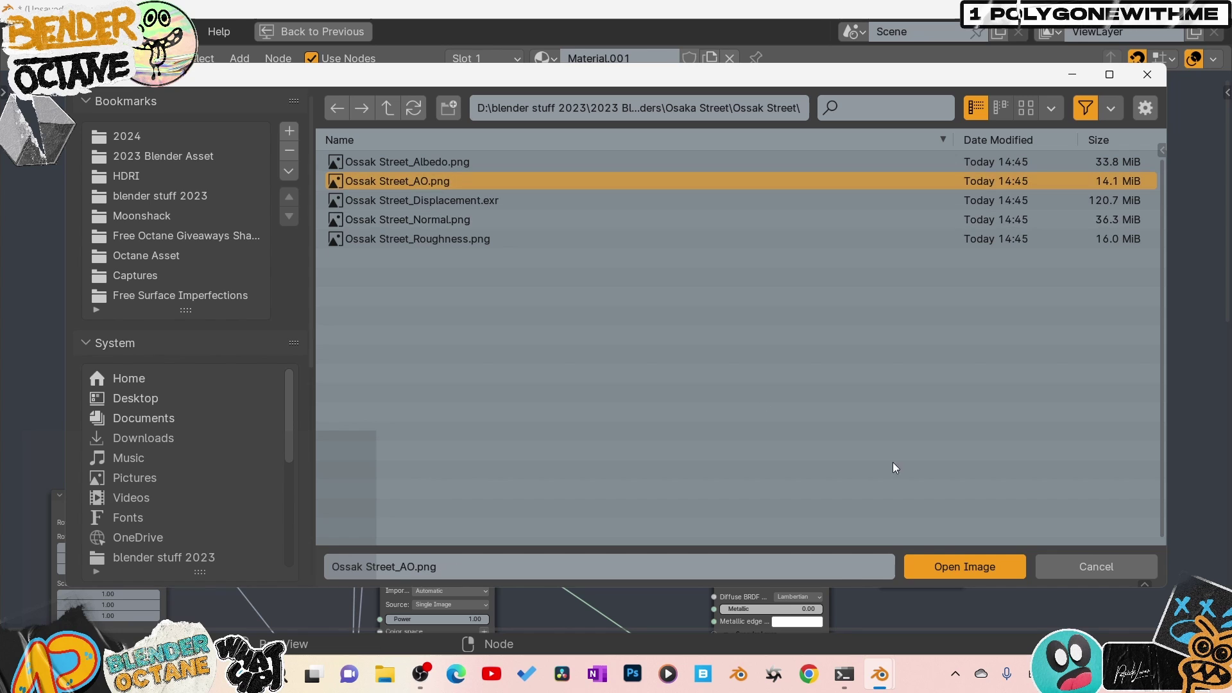
click(966, 564)
Add a Multiply texture node on the Albedo link and connect both Albedo and AO textures into it
key(shift+a)
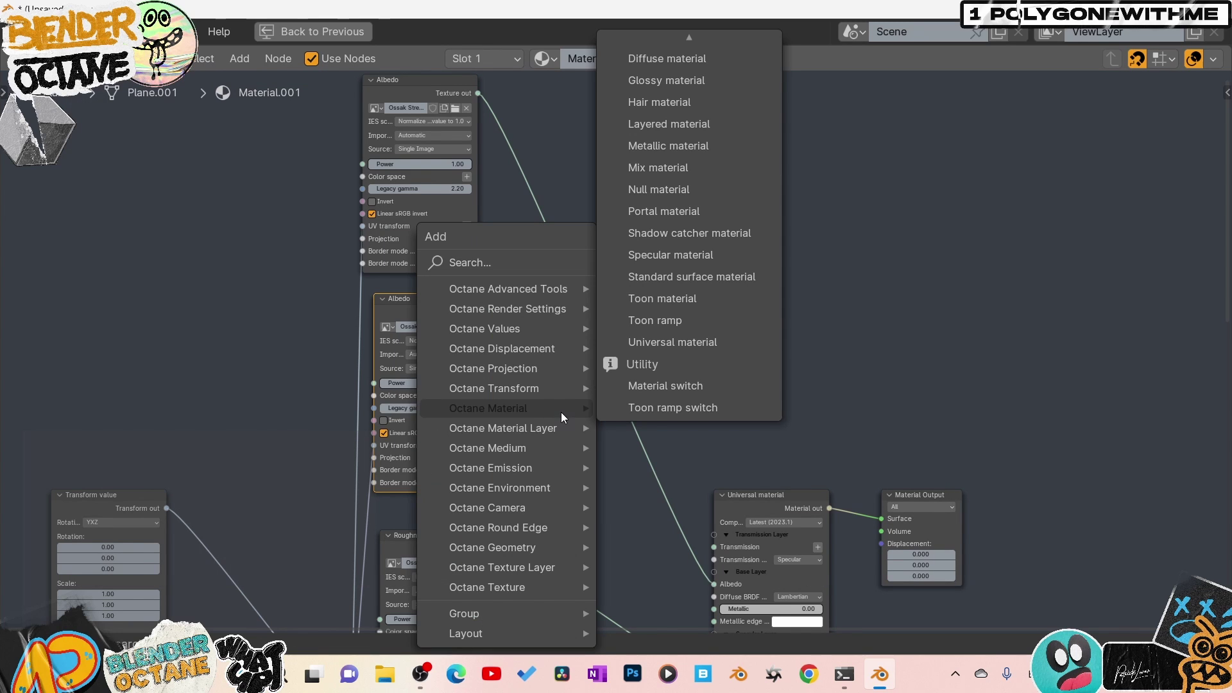
text(m)
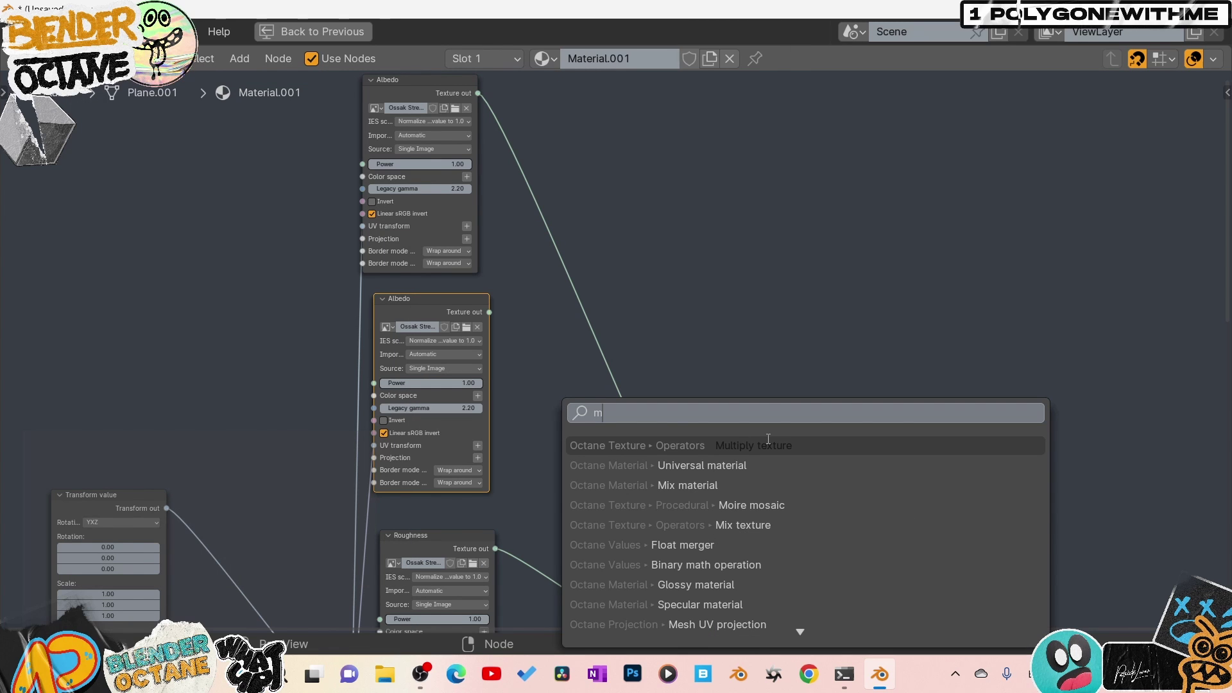
click(768, 438)
click(613, 443)
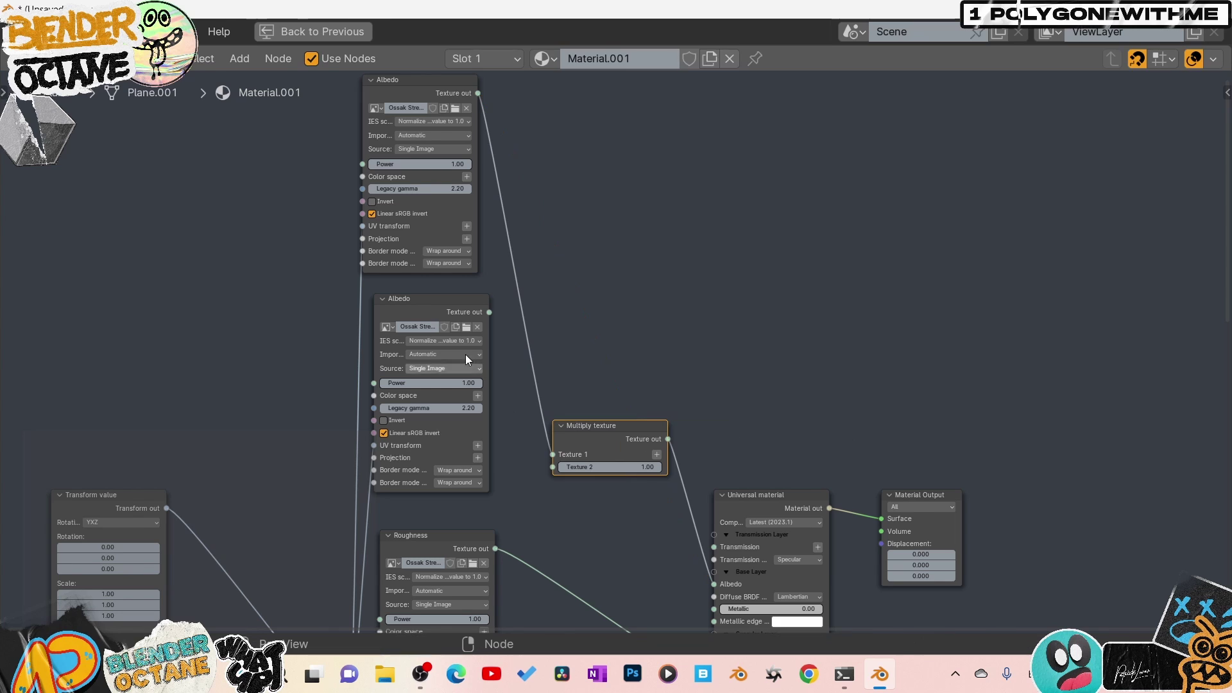
click(440, 300)
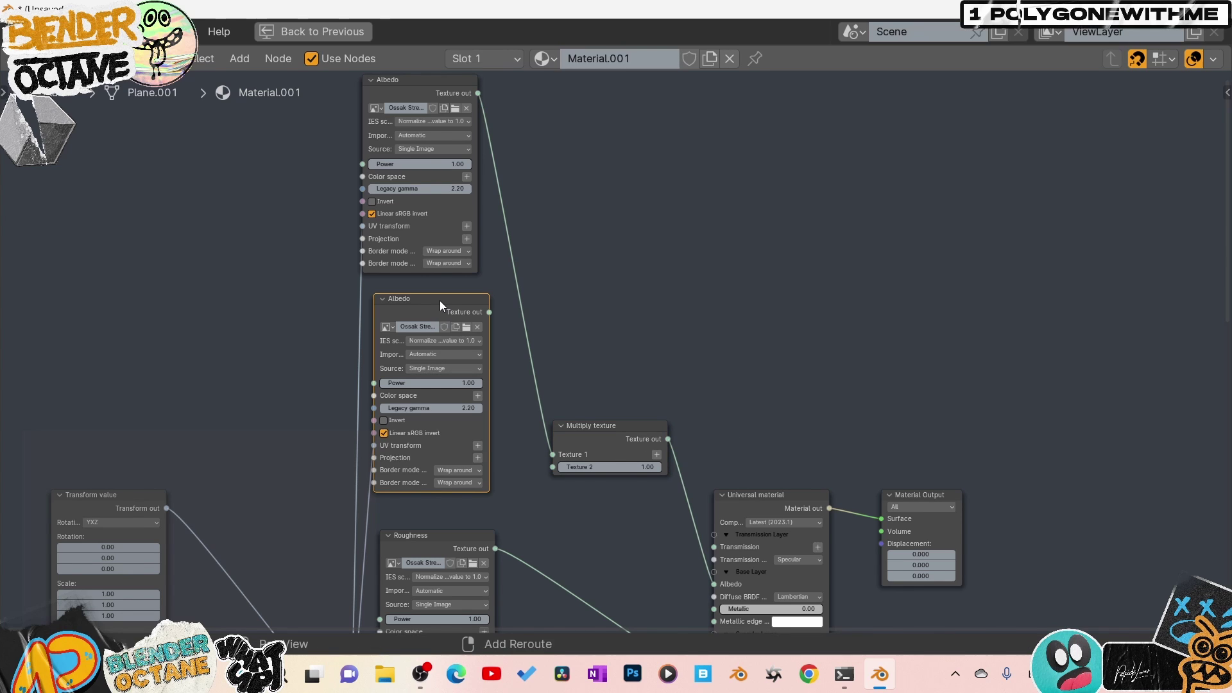
alt+right_drag(580, 426, 592, 440)
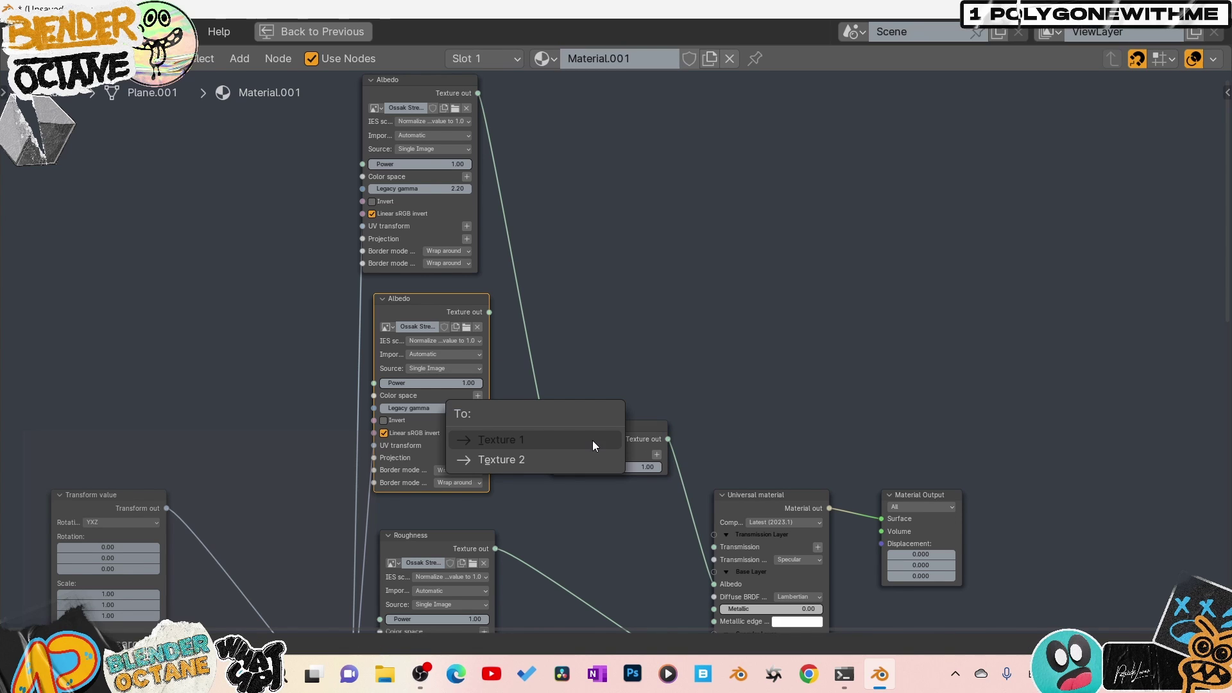
click(577, 443)
drag(607, 465, 601, 476)
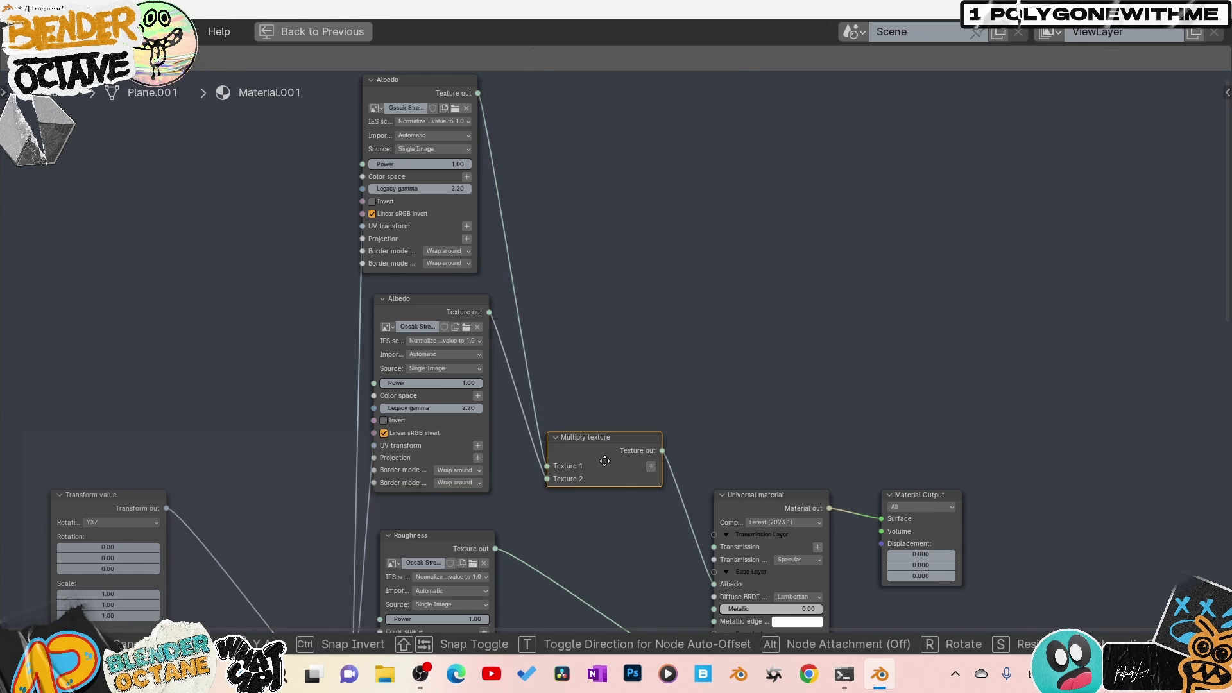
scroll(536, 412, down, 10)
Restore the layout, widen the viewport, and view the plane in Octane Rendered shading
scroll(537, 412, down, 8)
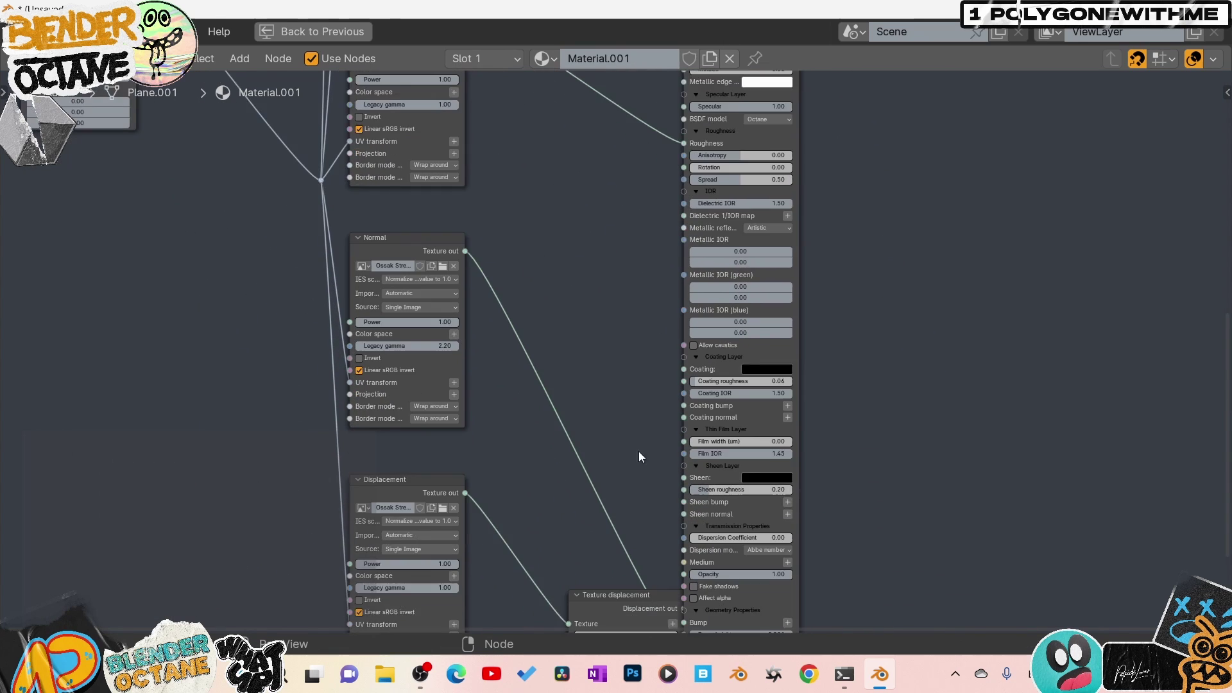
drag(670, 377, 588, 436)
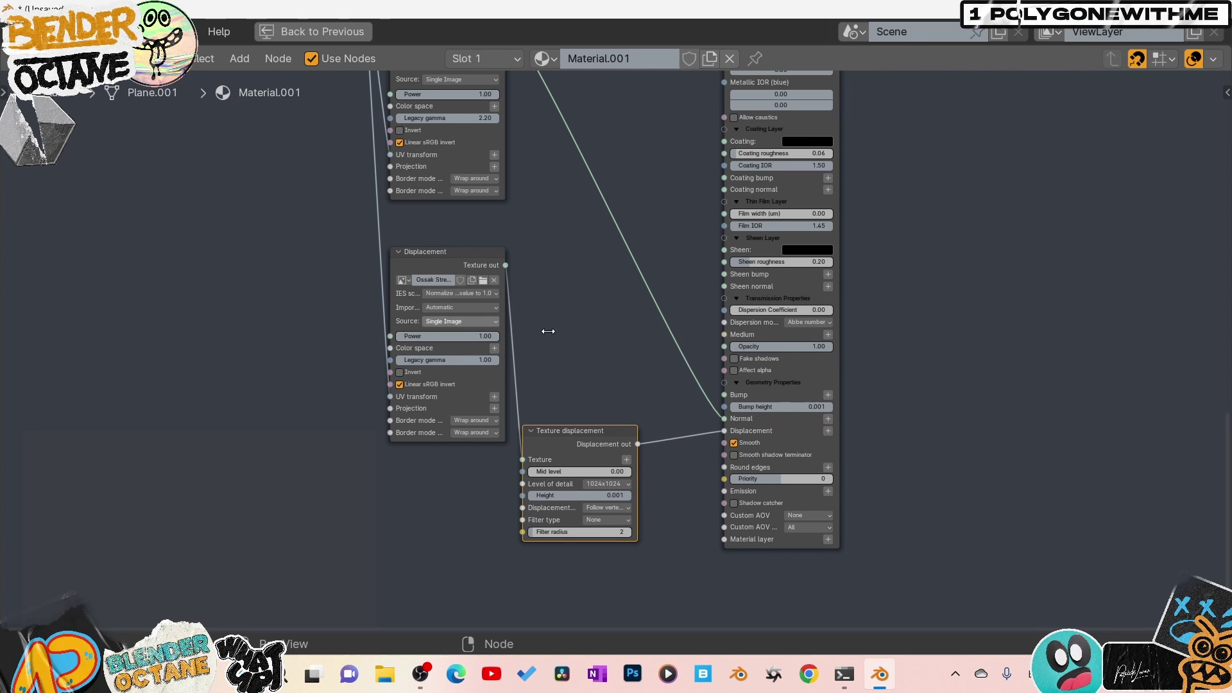
key(ctrl+space)
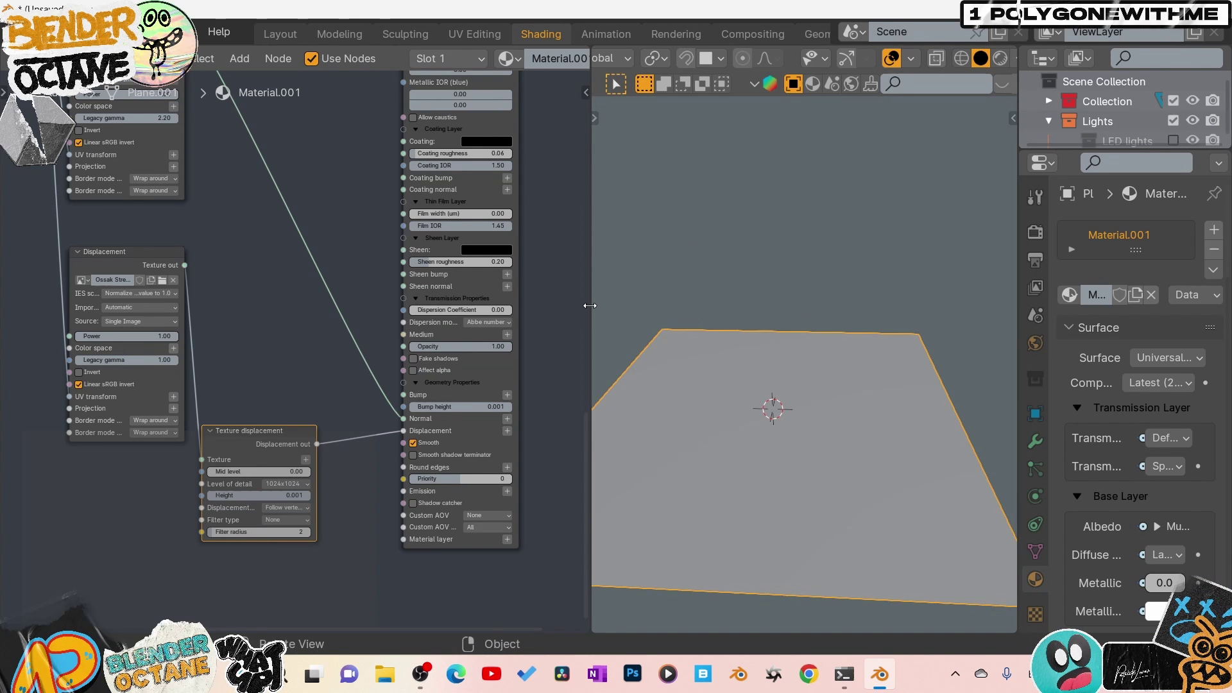
drag(589, 306, 506, 305)
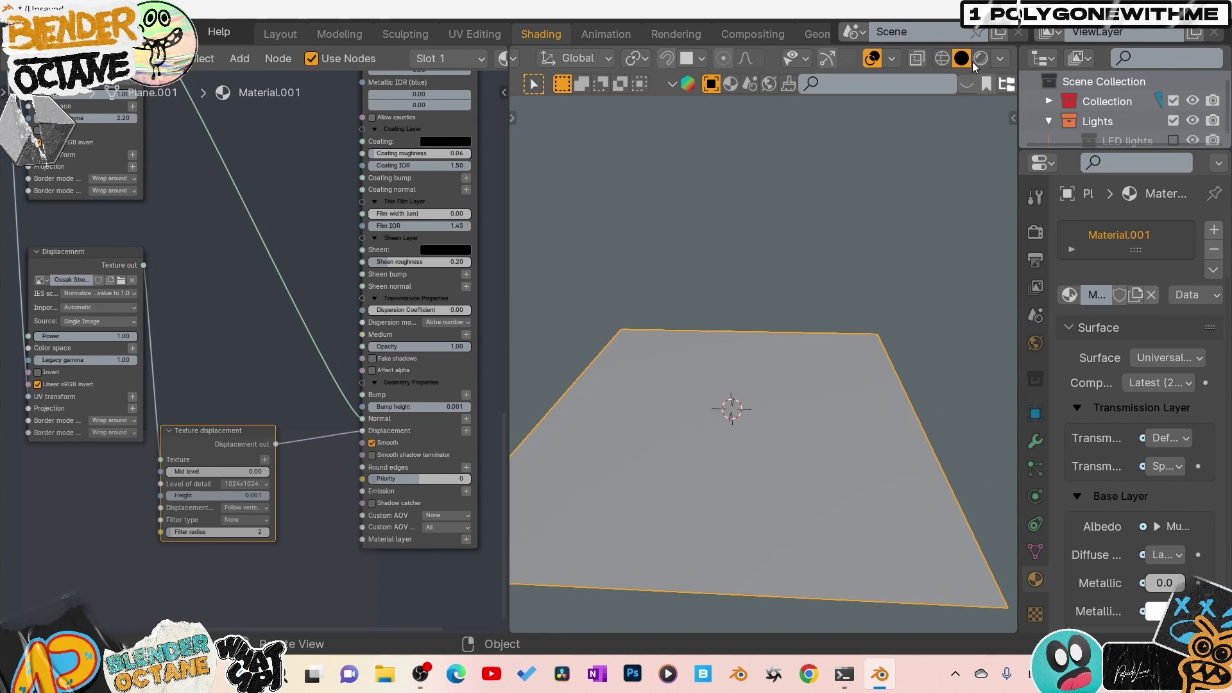
click(979, 60)
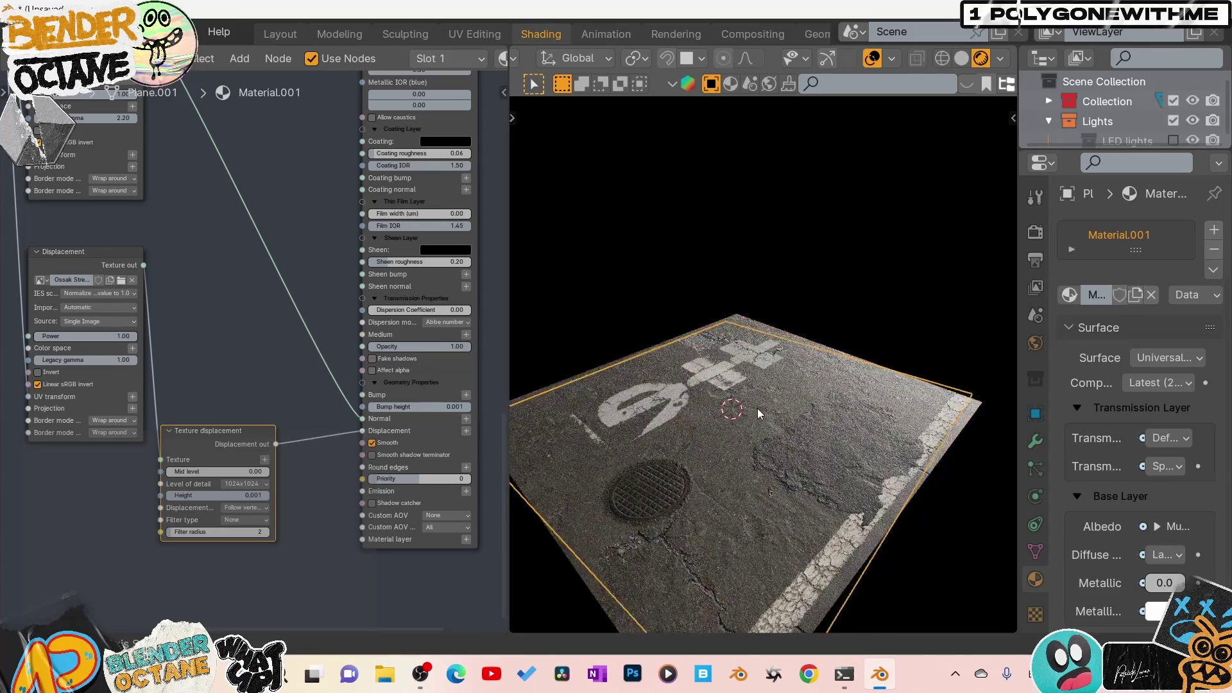
middle_drag(757, 408, 794, 409)
middle_drag(736, 492, 802, 475)
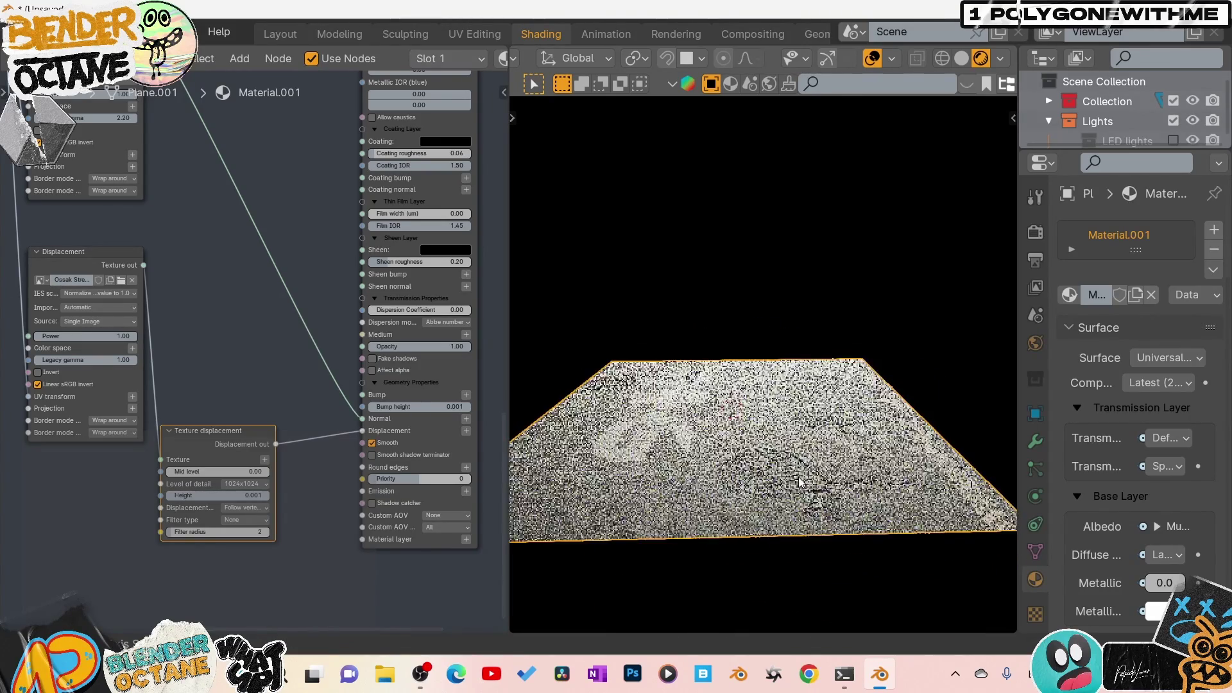
Set the Texture displacement Height to 0.020 and Mid level to 0.5, then double Height to 0.040
scroll(340, 506, up, 3)
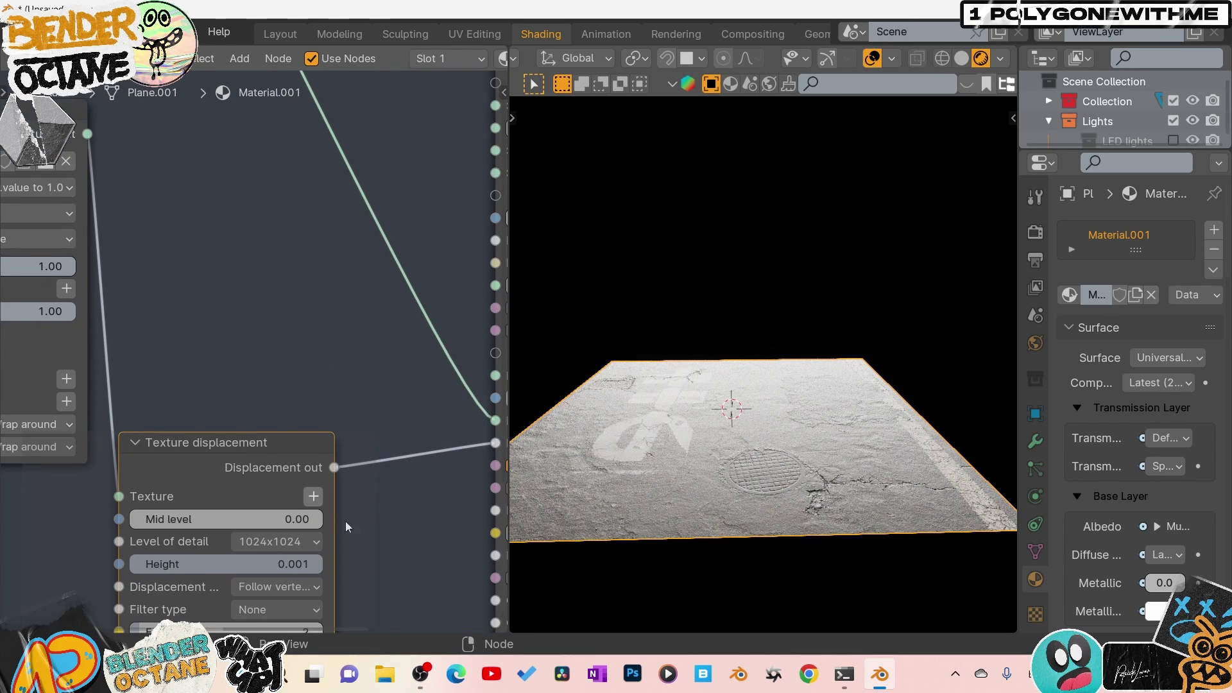
middle_drag(378, 594, 375, 425)
click(284, 468)
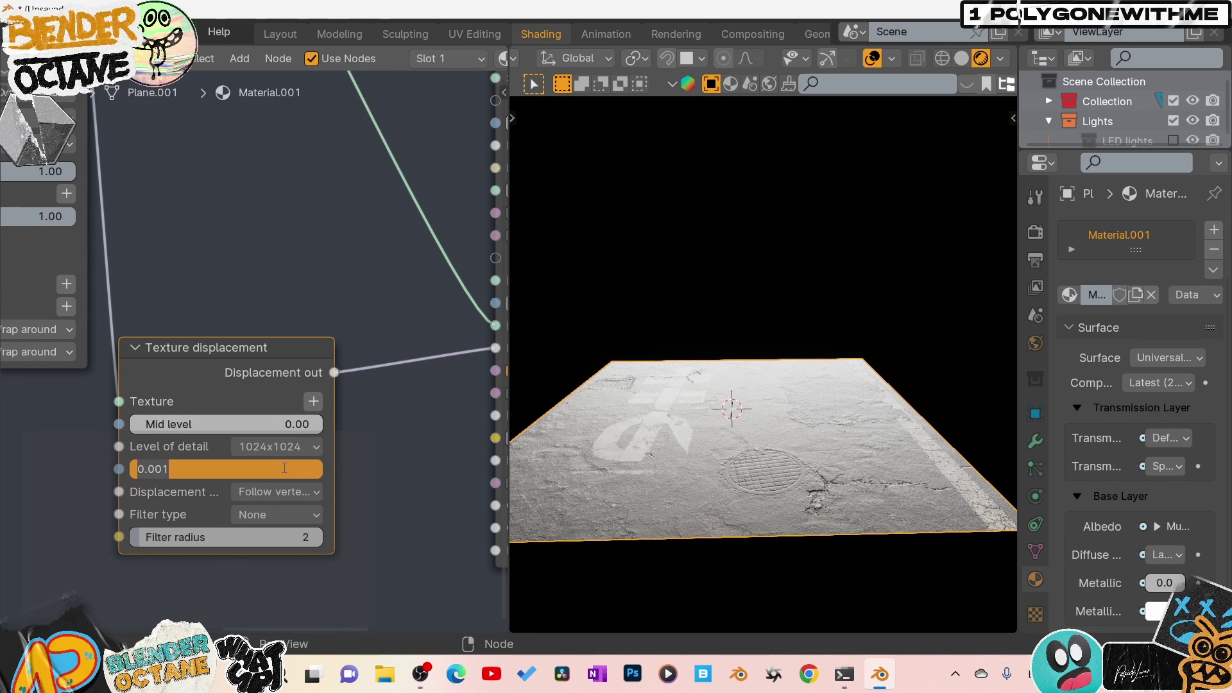
text(0.020)
key(Return)
click(226, 429)
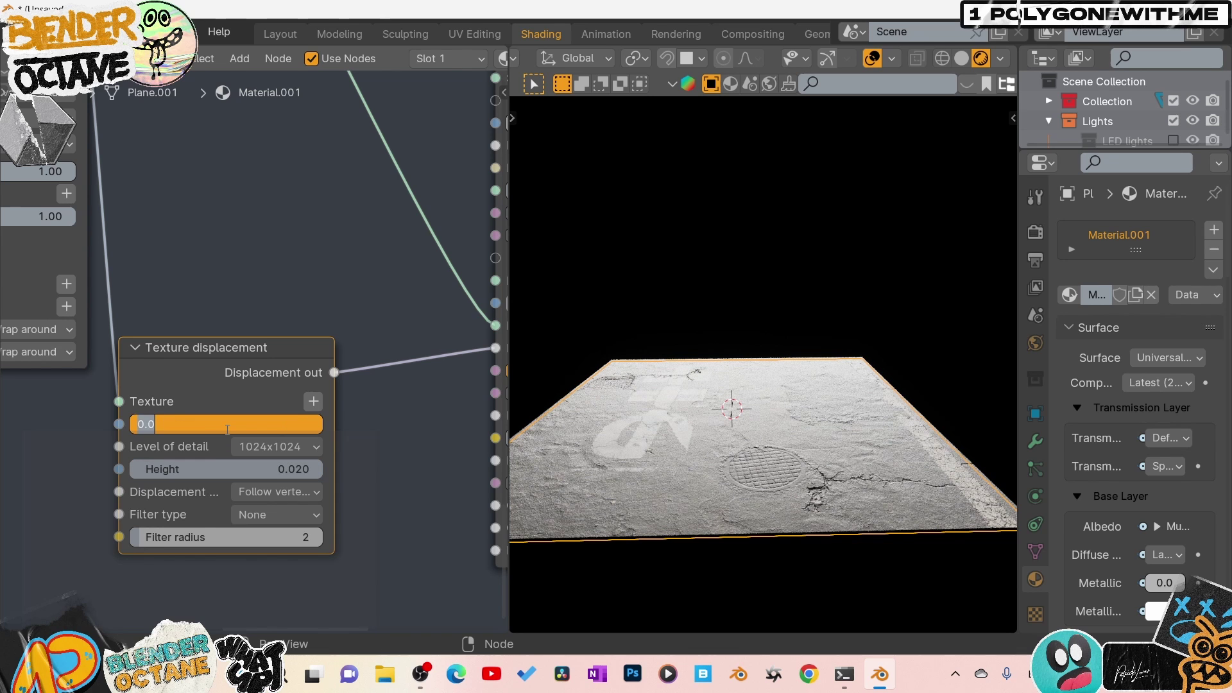
text(0.5)
key(Return)
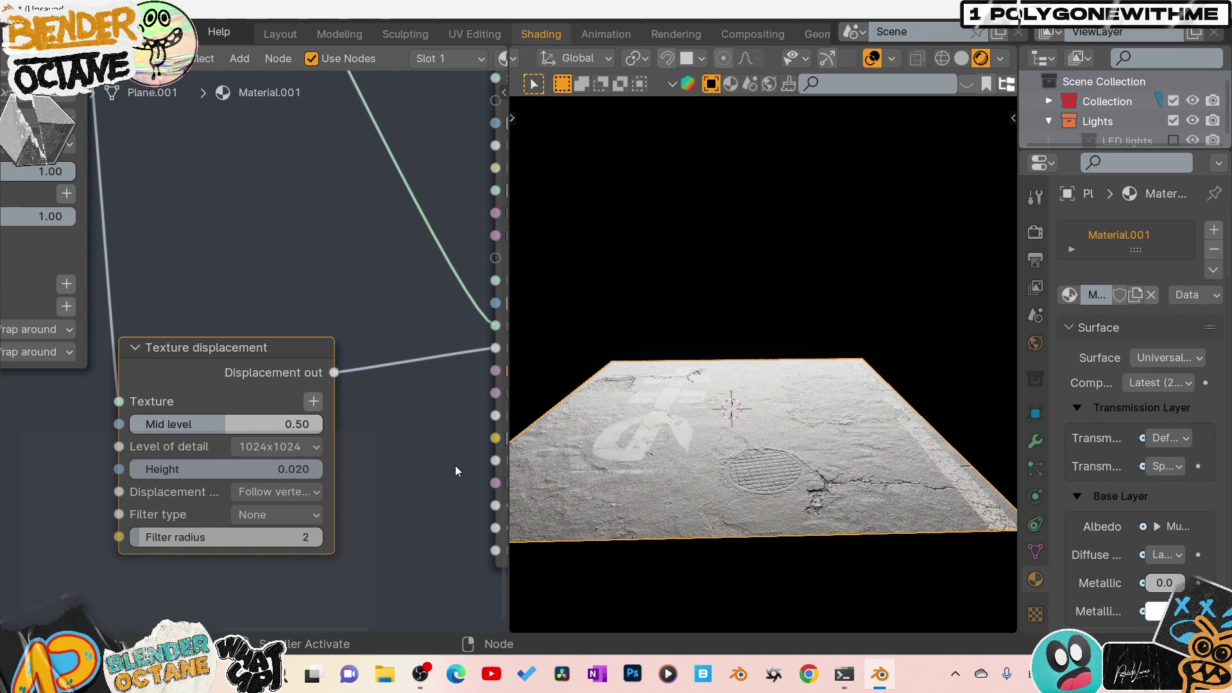
click(264, 476)
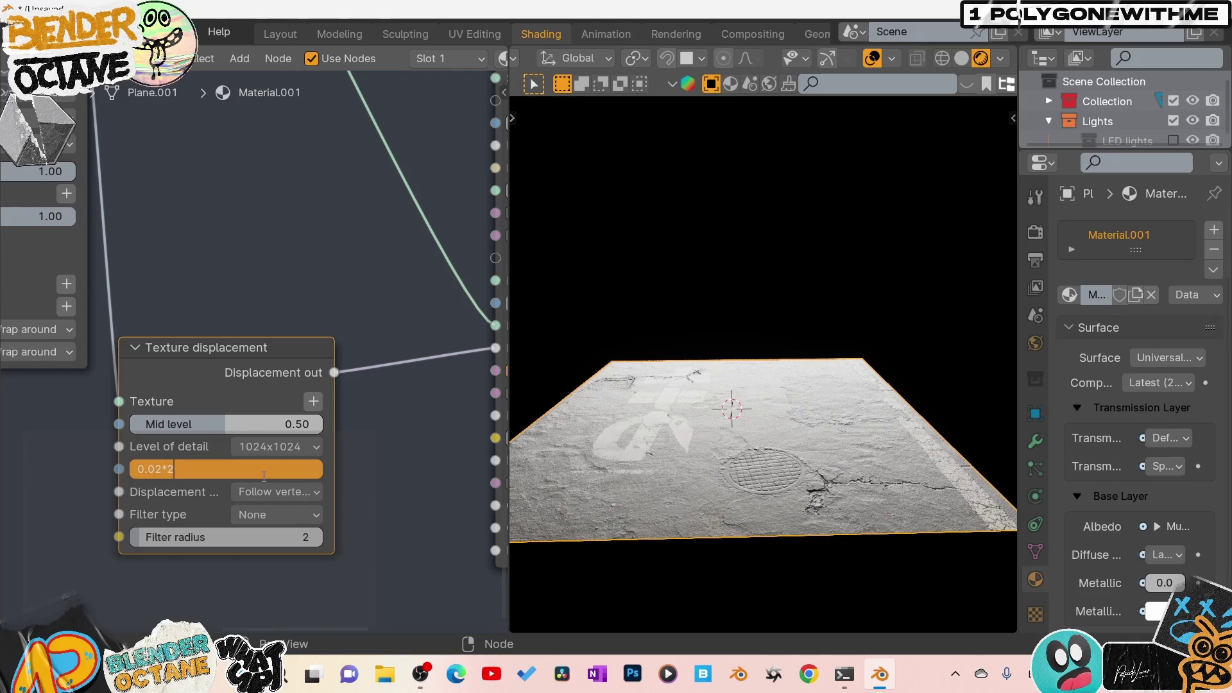
text(*2)
key(Return)
Set displacement level of detail to 4096x4096 and orbit to a low close view of the manhole
scroll(788, 518, up, 5)
middle_drag(787, 518, 864, 414)
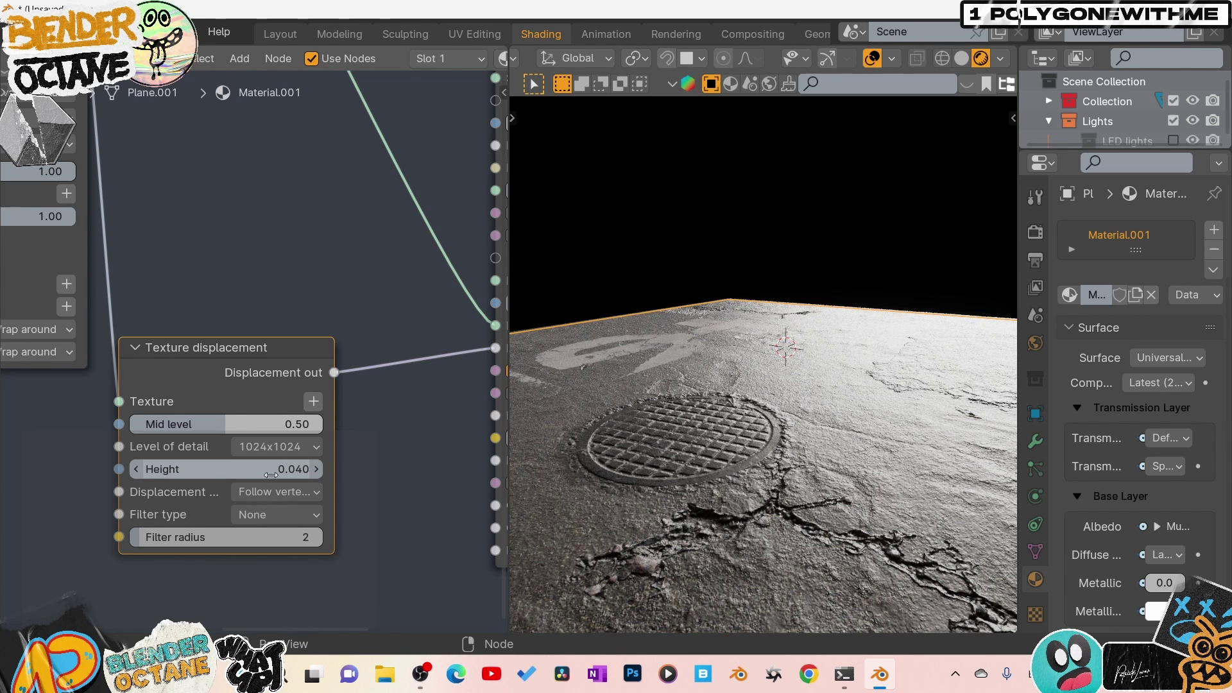
click(298, 453)
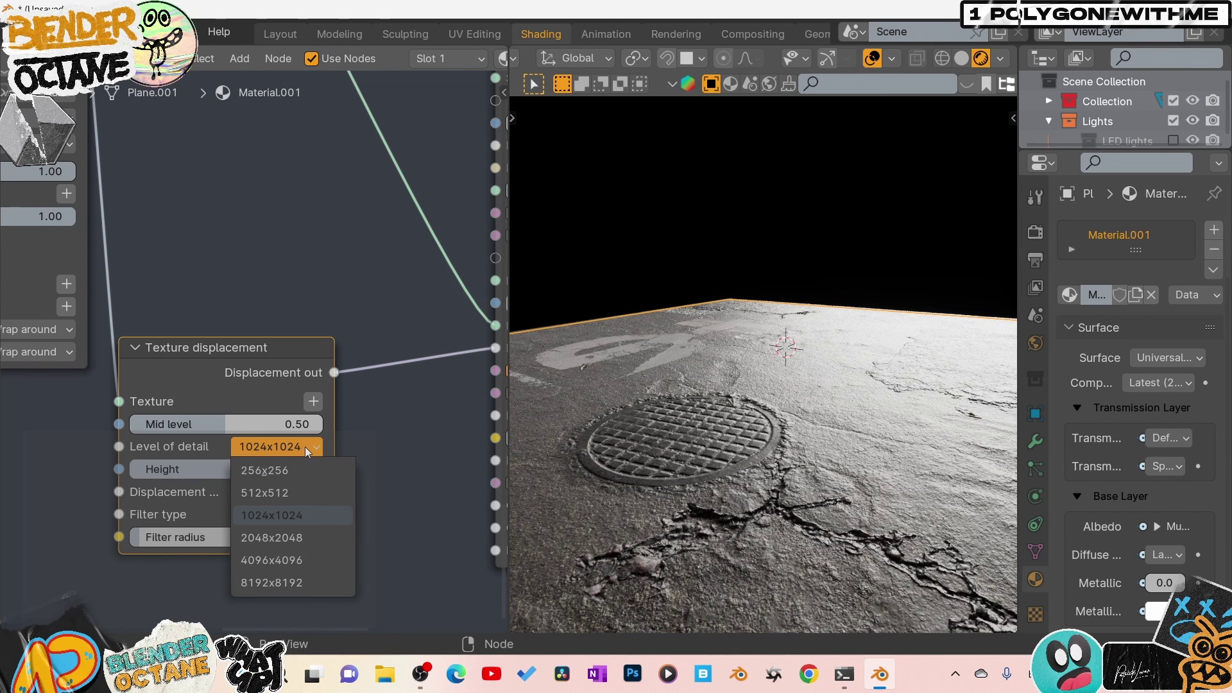
click(276, 555)
scroll(890, 490, down, 5)
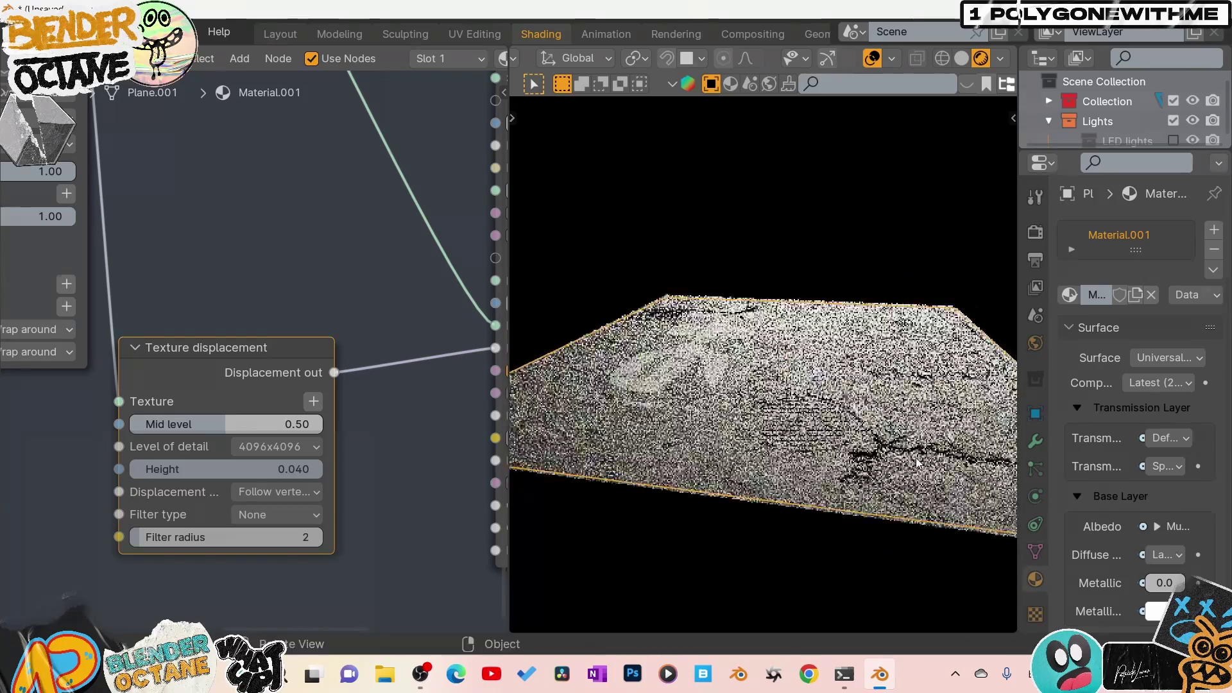
middle_drag(917, 510, 908, 456)
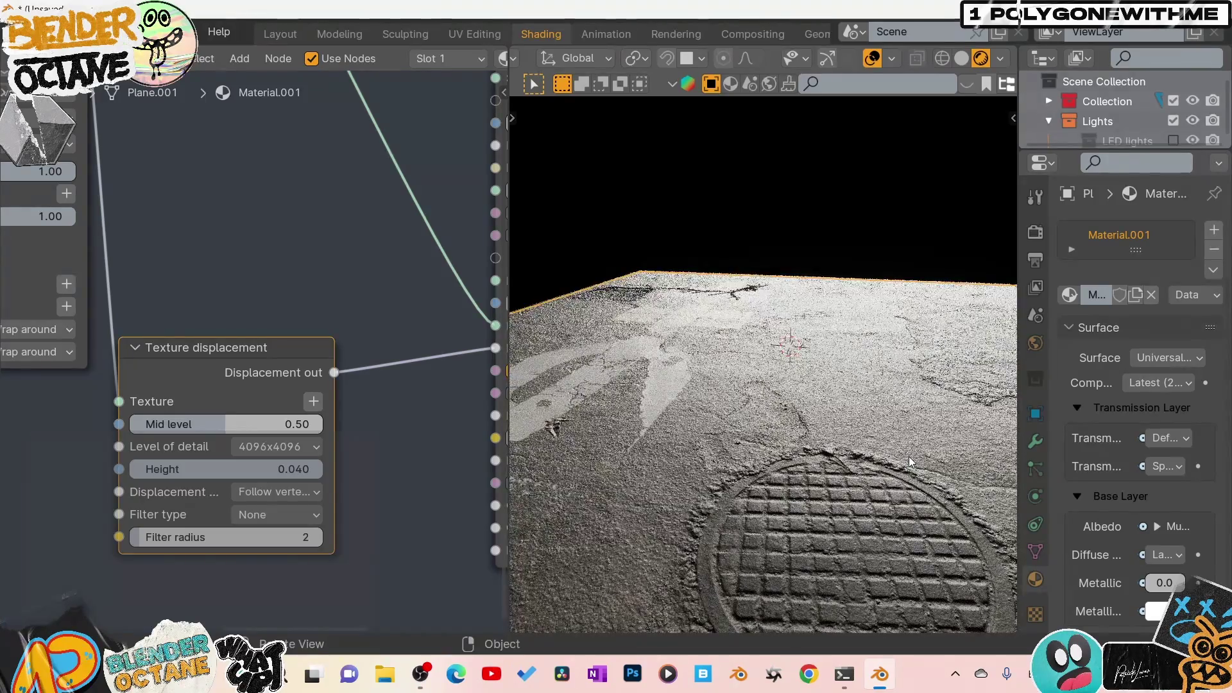
middle_drag(366, 310, 321, 494)
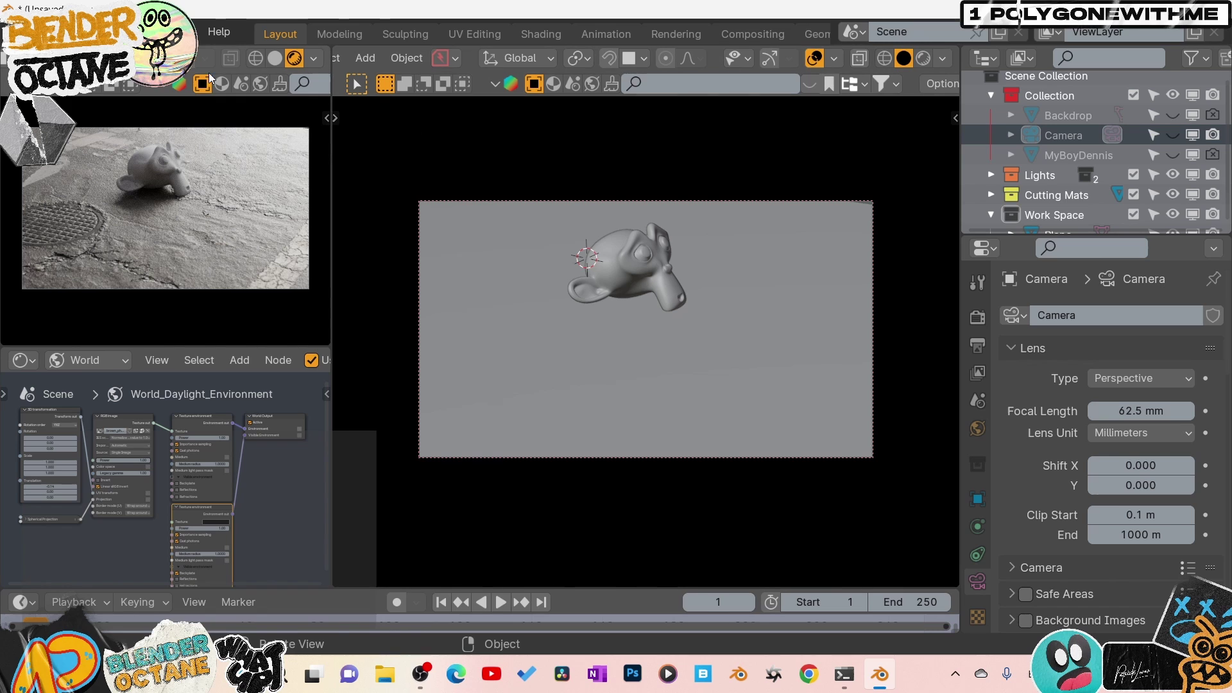
Set the preview to Solid, go to the Shading workspace and show the plane's Material.001 nodes
click(272, 60)
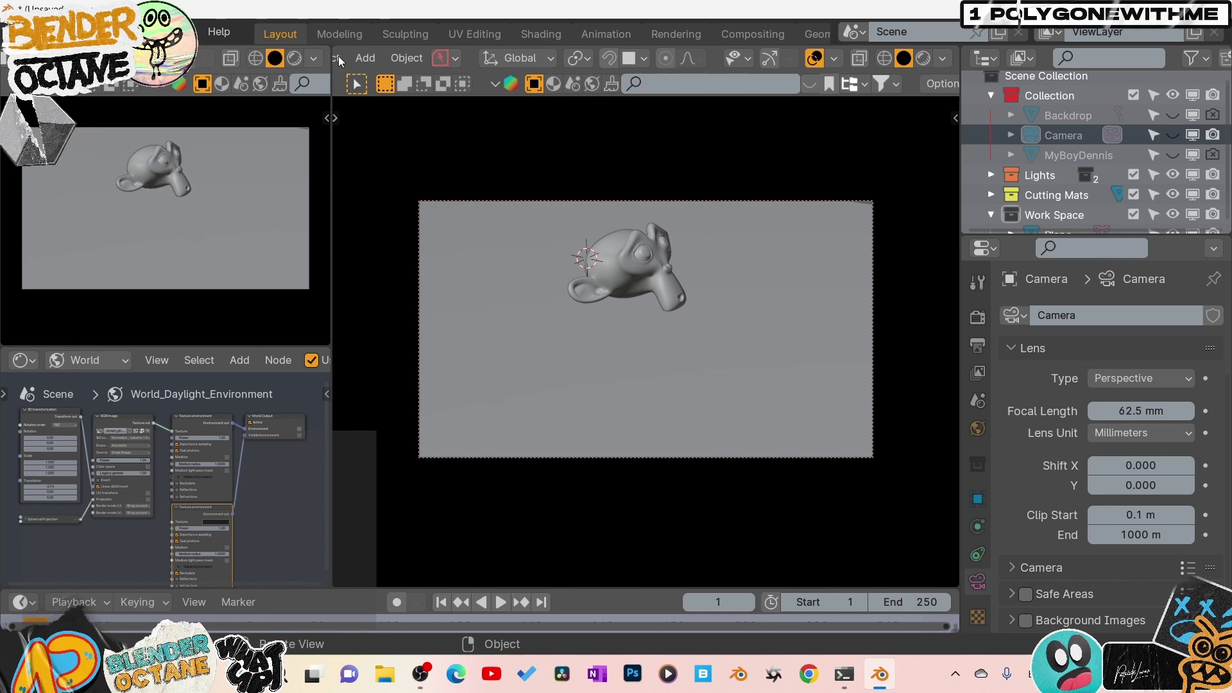
click(534, 33)
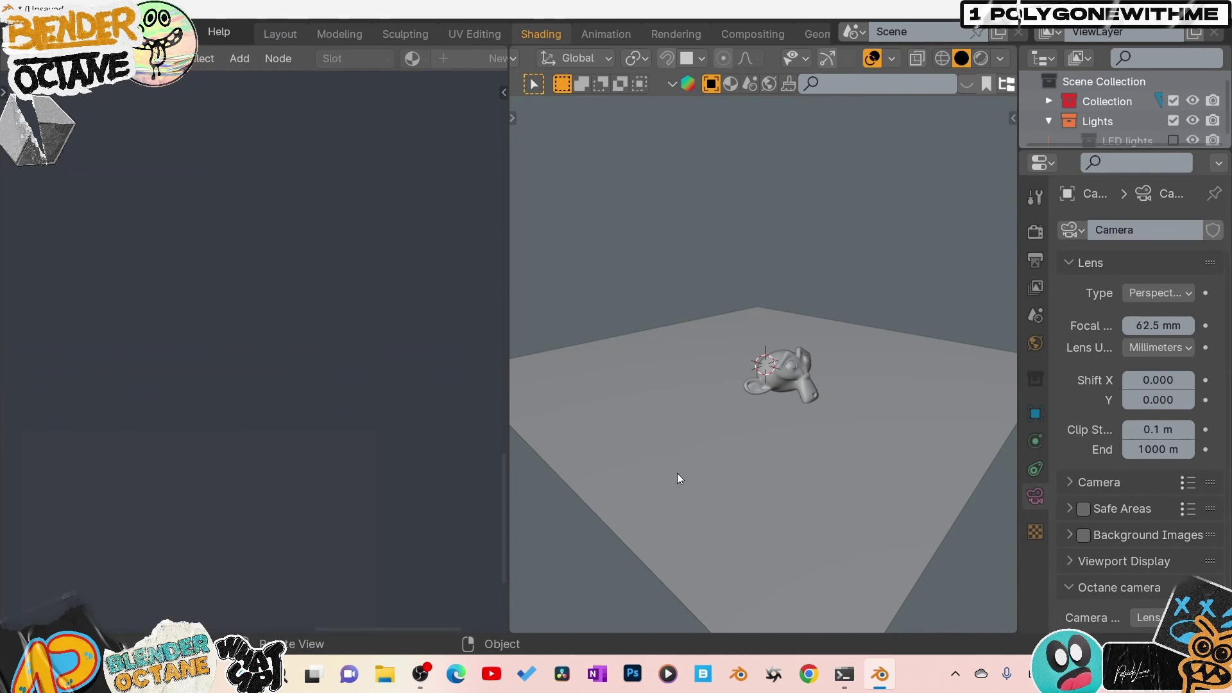
click(720, 440)
scroll(382, 332, down, 2)
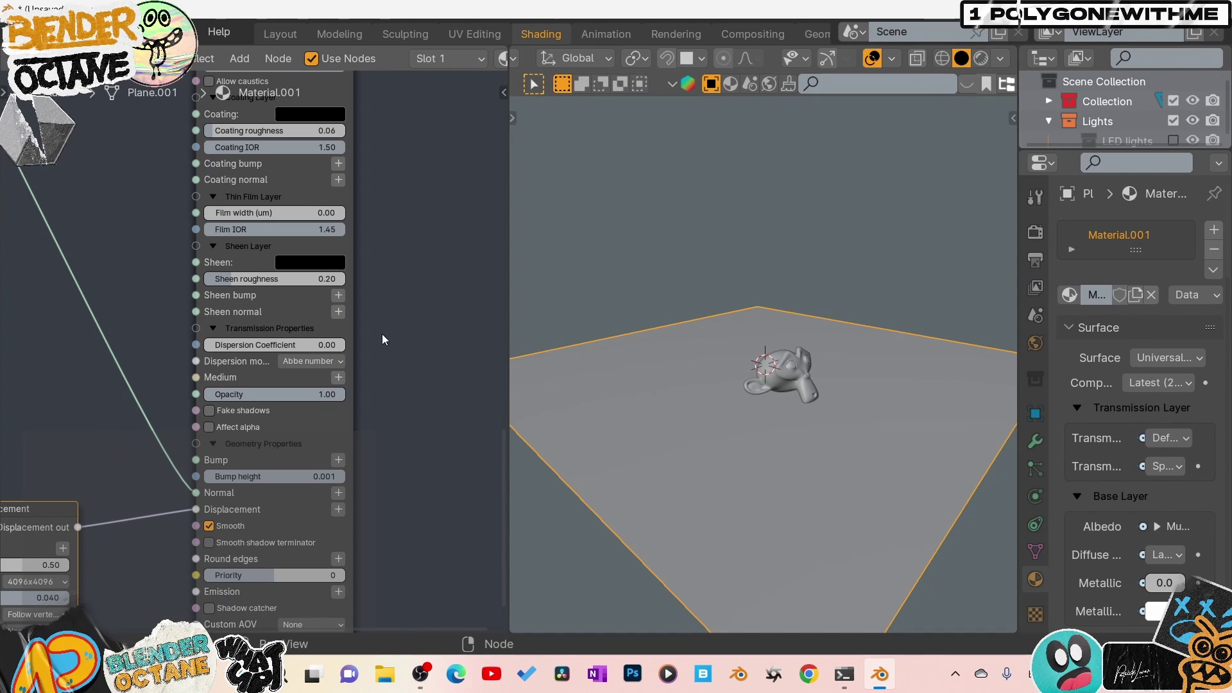
middle_drag(395, 311, 408, 353)
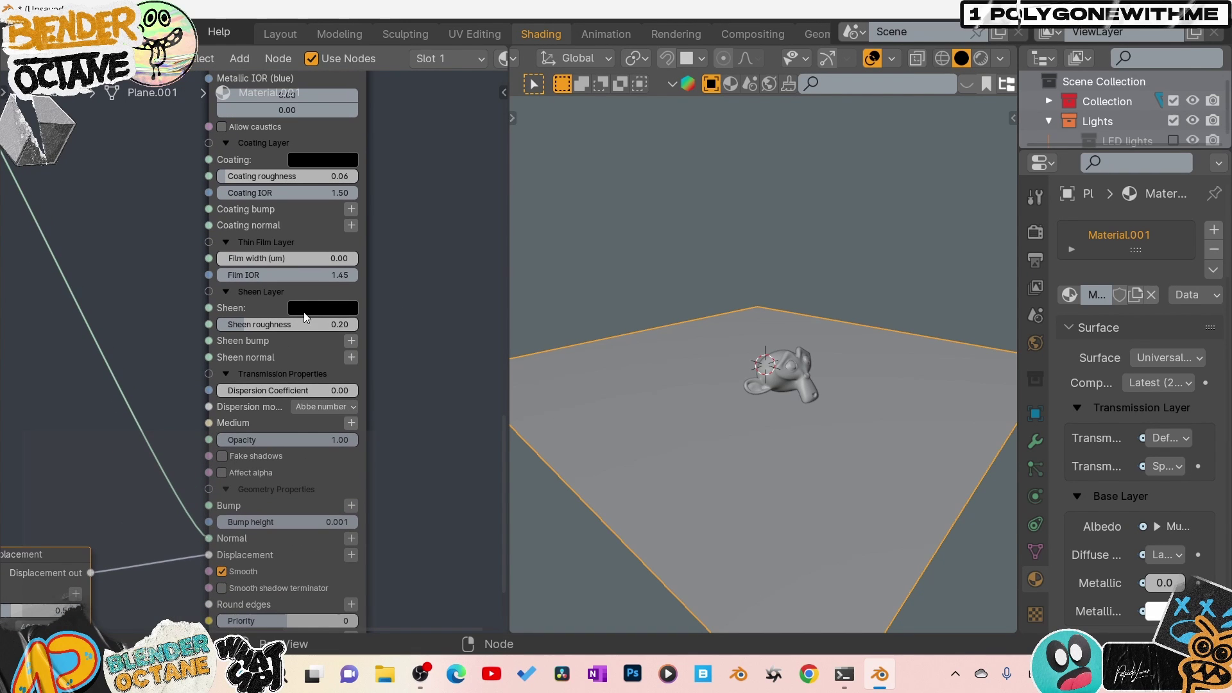
middle_drag(304, 317, 202, 379)
Insert a Gradient map on the roughness texture link, wire it to Specular, and enable rendered preview
key(q)
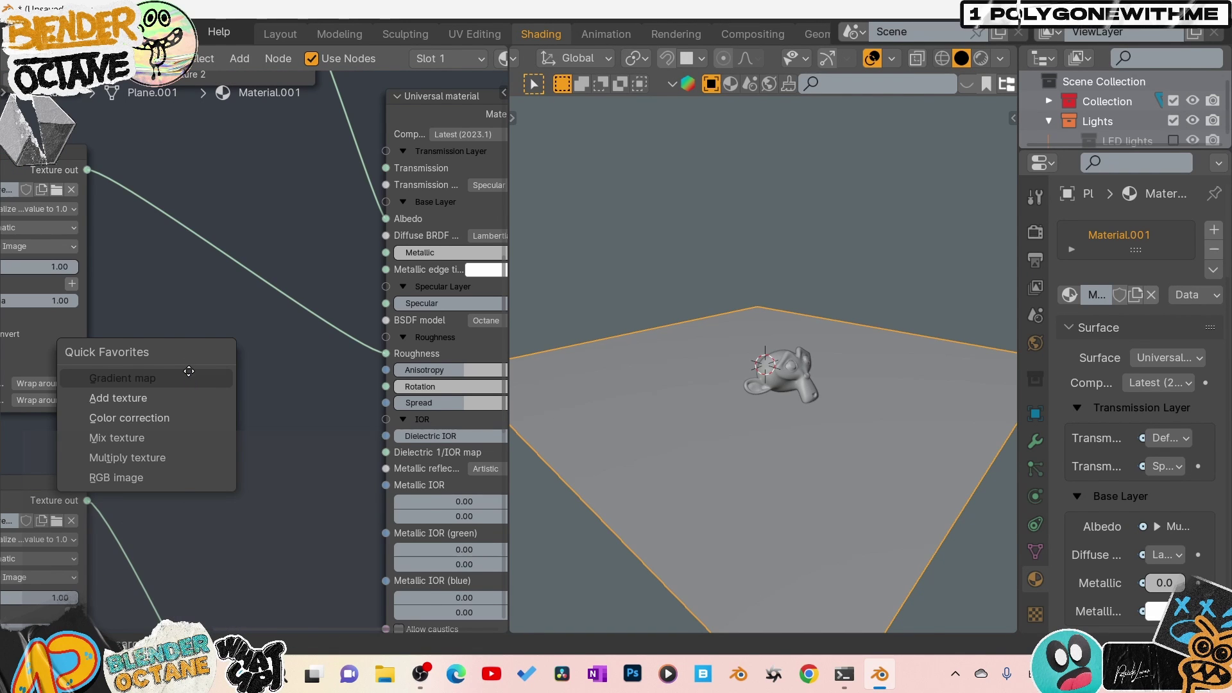
click(197, 378)
click(263, 321)
scroll(732, 349, up, 4)
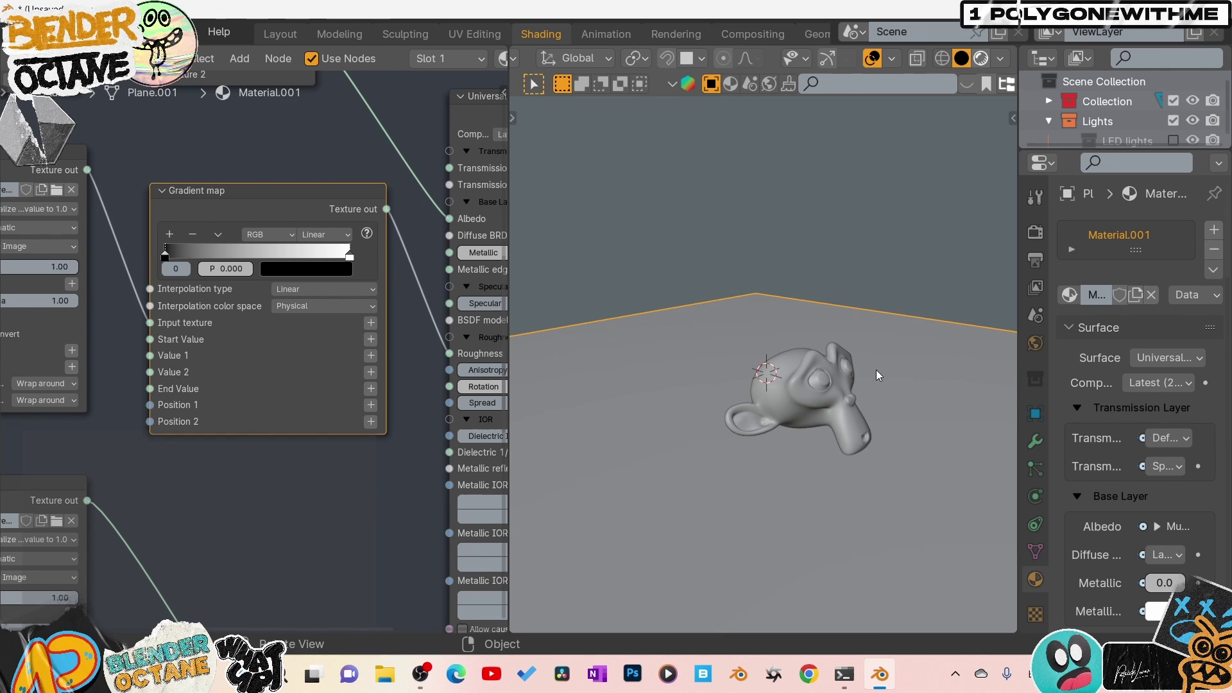
key(z)
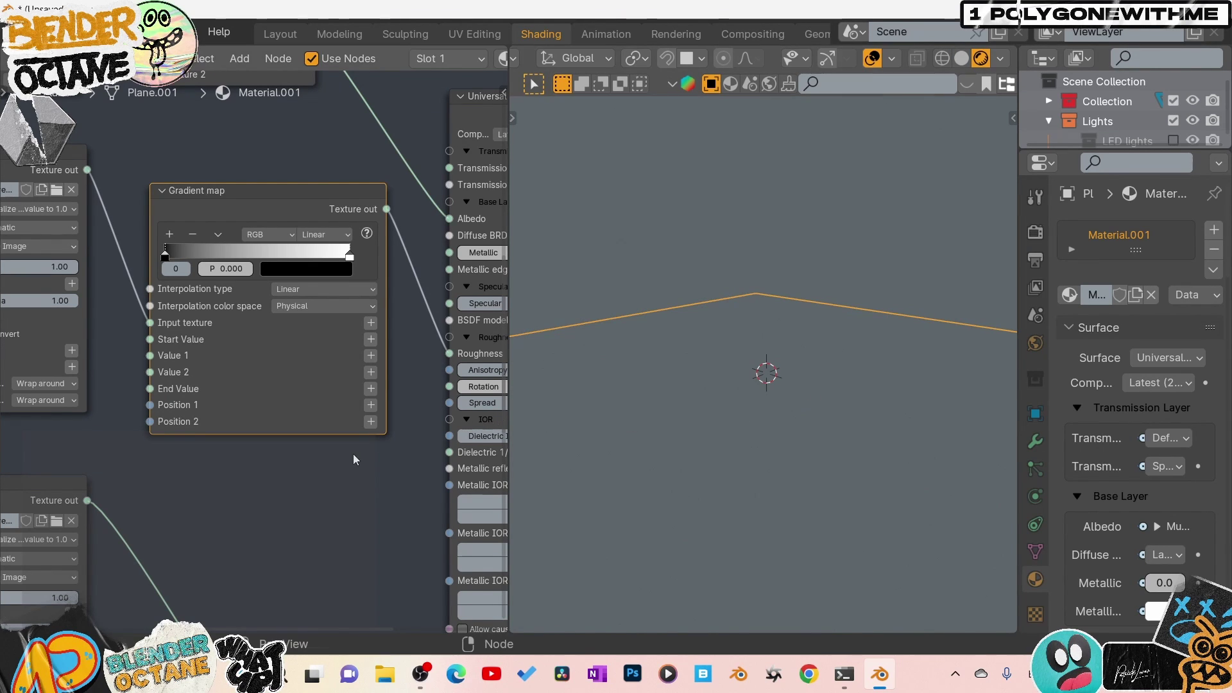
middle_drag(353, 453, 284, 461)
drag(319, 222, 379, 318)
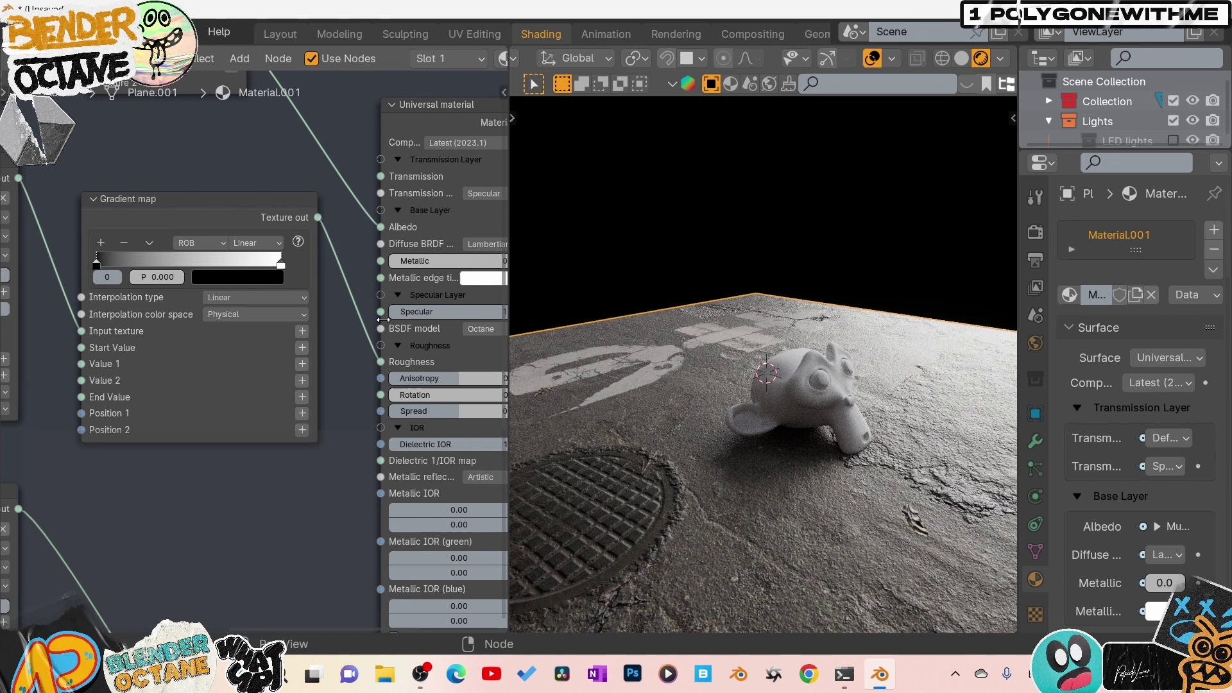
Change the BSDF model to GGX (energy preserving) and unlink the Specular input
shift+middle_drag(293, 476, 164, 470)
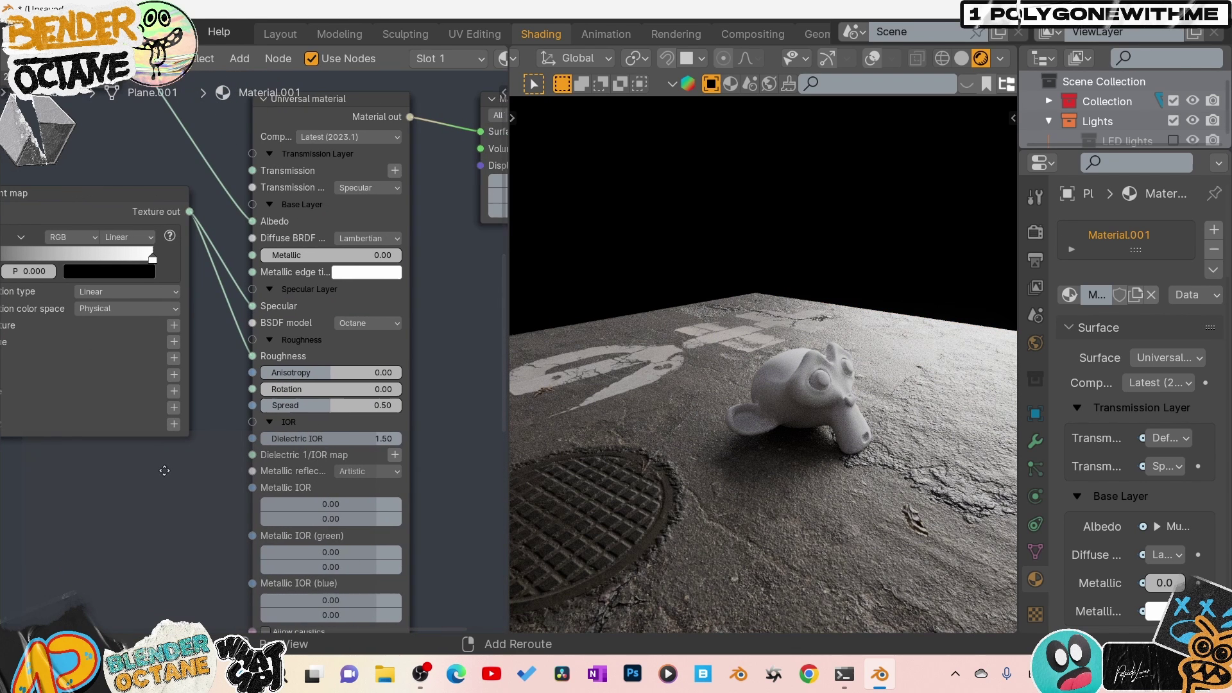
click(387, 320)
click(394, 388)
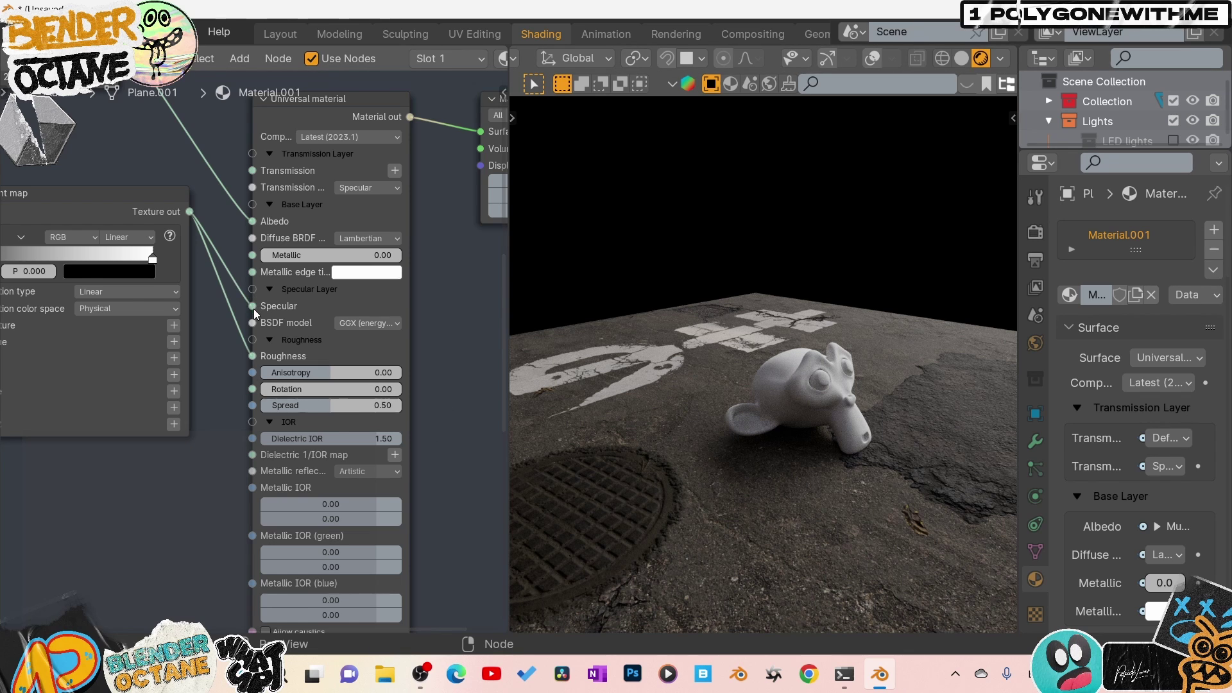
drag(253, 305, 239, 275)
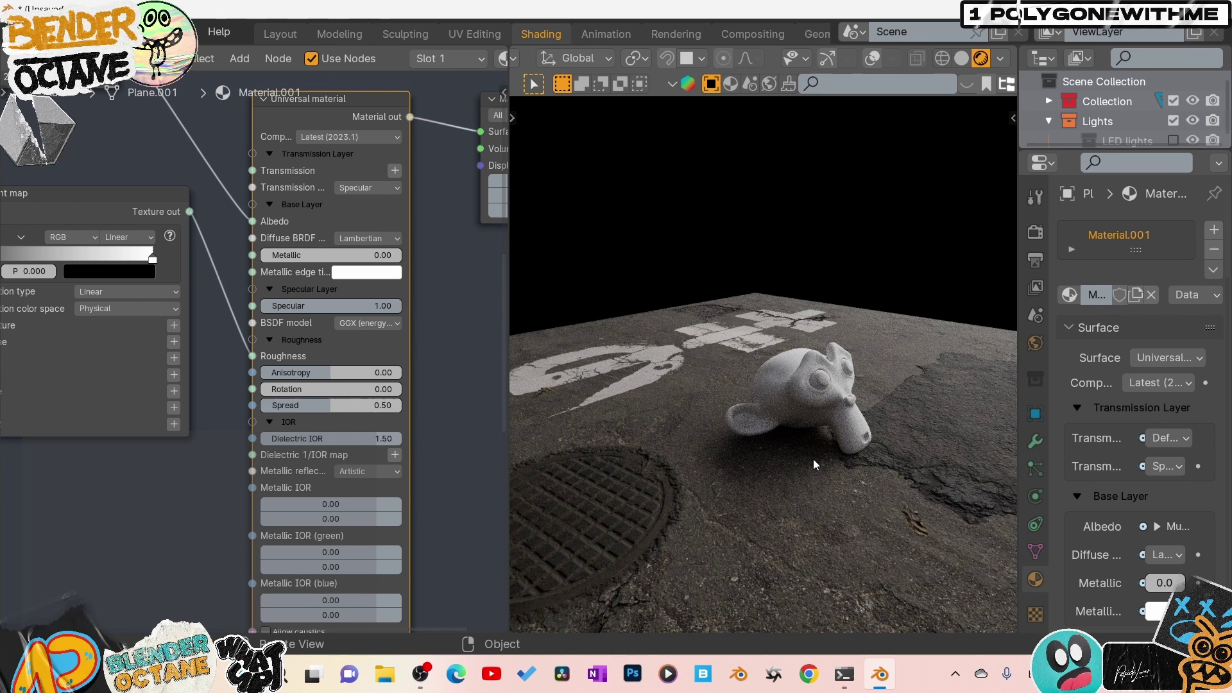
Switch to camera view (Numpad 0) to render the monkey head on the asphalt street
key(KP_0)
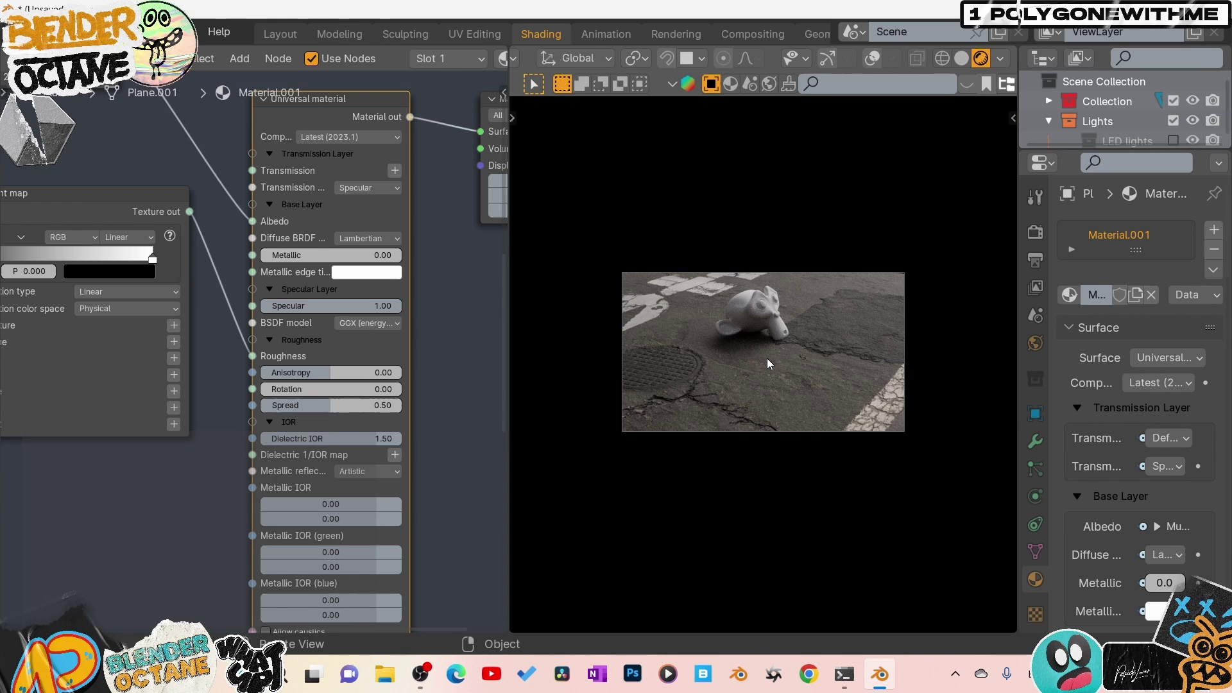